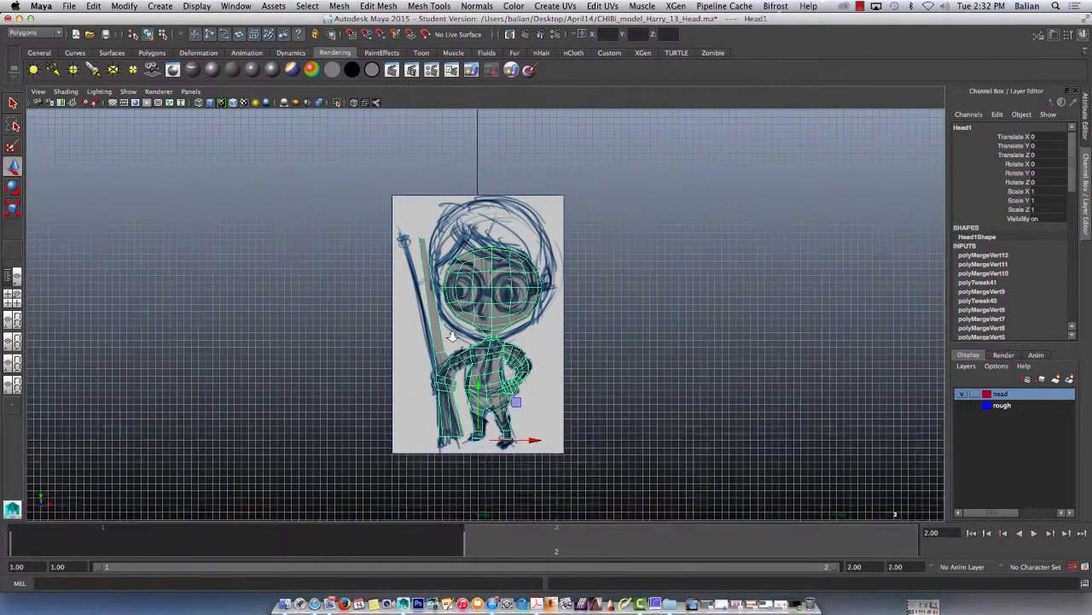
Step: Compare the model's broom, gripping hand and legs with the front-view reference sketch
right_click_drag(559, 467, 653, 471, "alt")
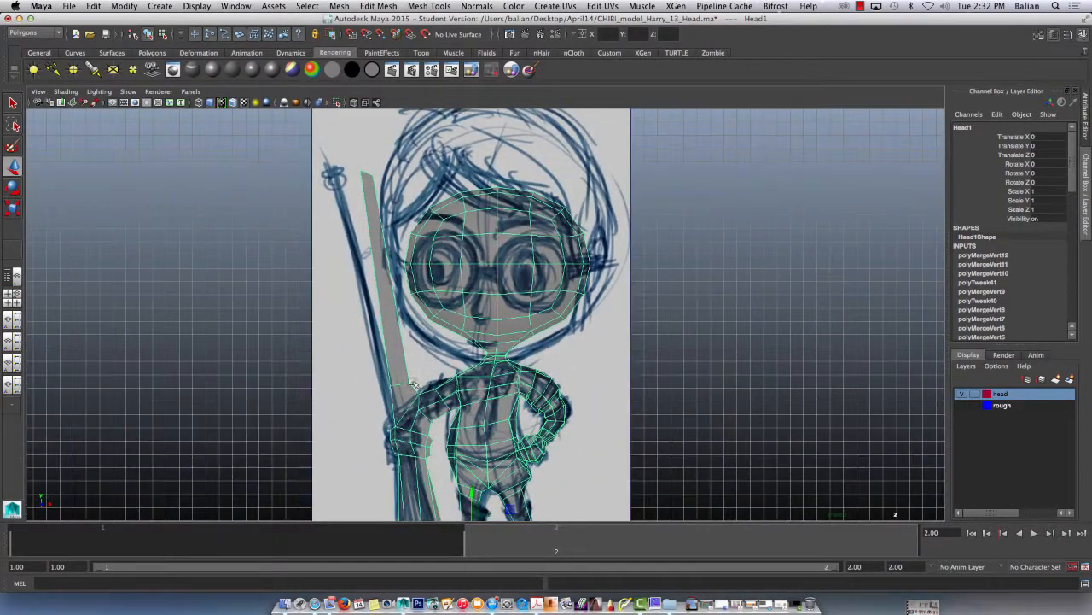
middle_click_drag(414, 383, 404, 262, "alt")
right_click_drag(391, 338, 412, 360, "alt")
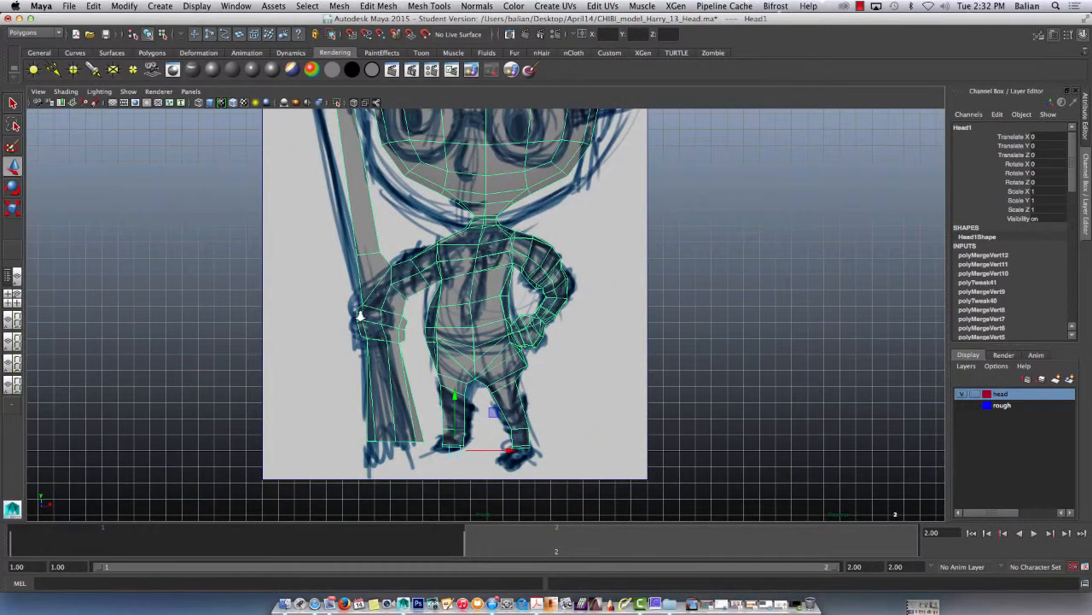
right_click_drag(358, 312, 293, 268, "alt")
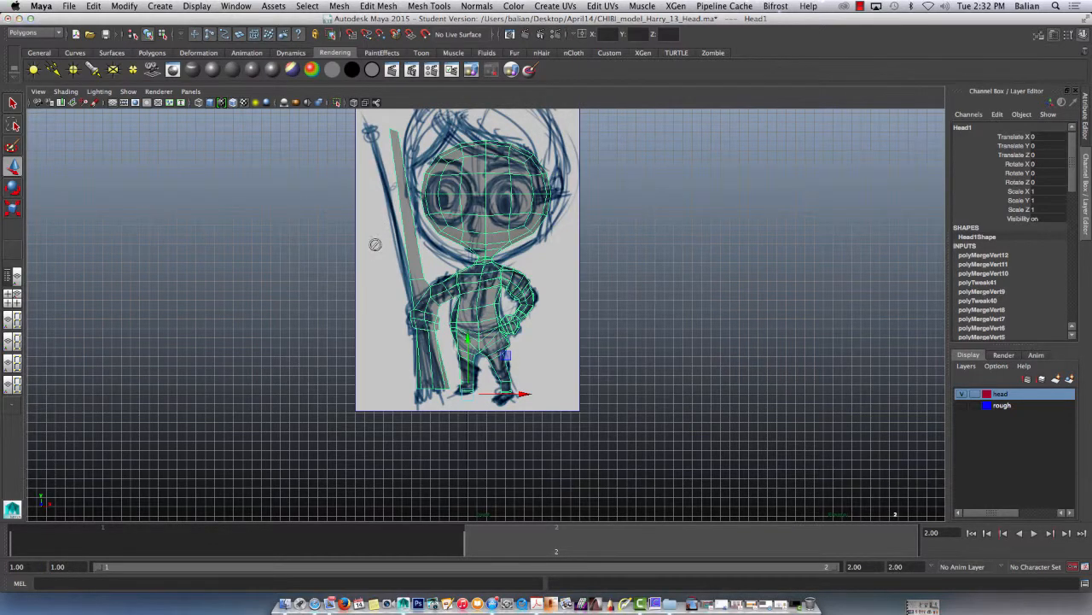
left_click_drag(374, 242, 373, 227, "alt")
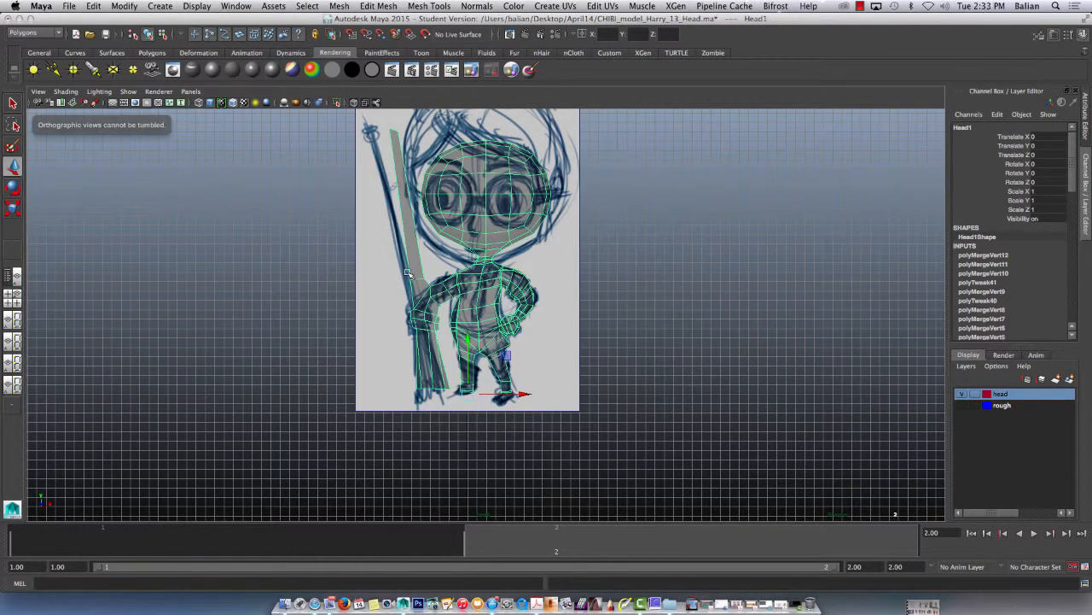
right_click_drag(410, 275, 484, 369, "alt")
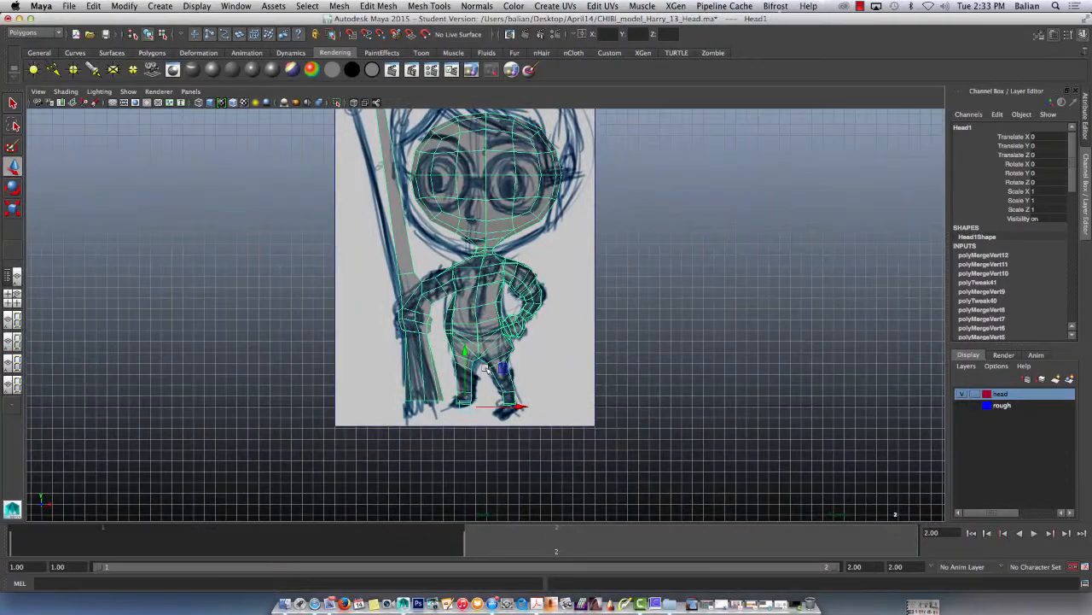
Step: Go to frame 1 and show the hand gripping the broom up close in the perspective view
left_click(372, 540)
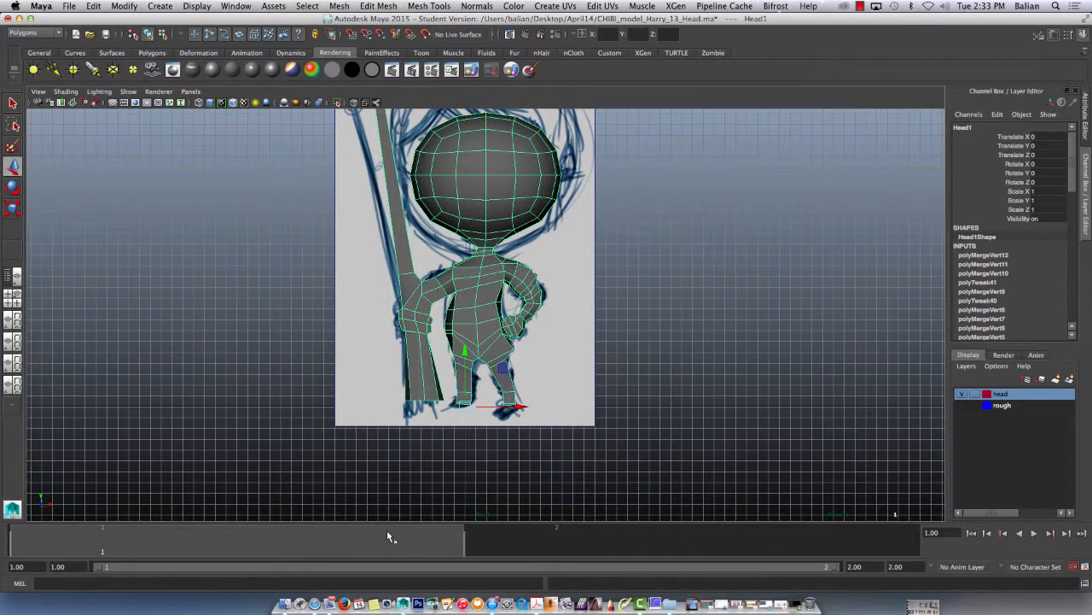
key("space")
left_click_drag(450, 278, 441, 241)
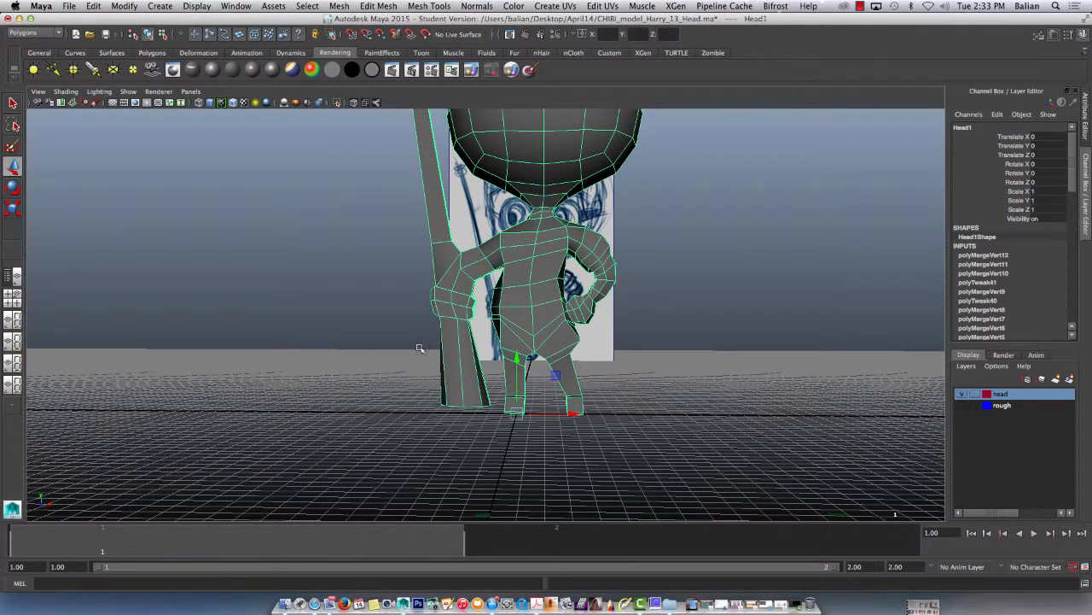
left_click_drag(383, 318, 453, 303, "alt")
right_click_drag(453, 303, 567, 436, "alt")
mouse_move(459, 318)
left_mouse_down("alt")
mouse_move(378, 292)
mouse_move(420, 293)
mouse_move(440, 309)
left_mouse_up("alt")
right_click_drag(439, 309, 600, 438, "alt")
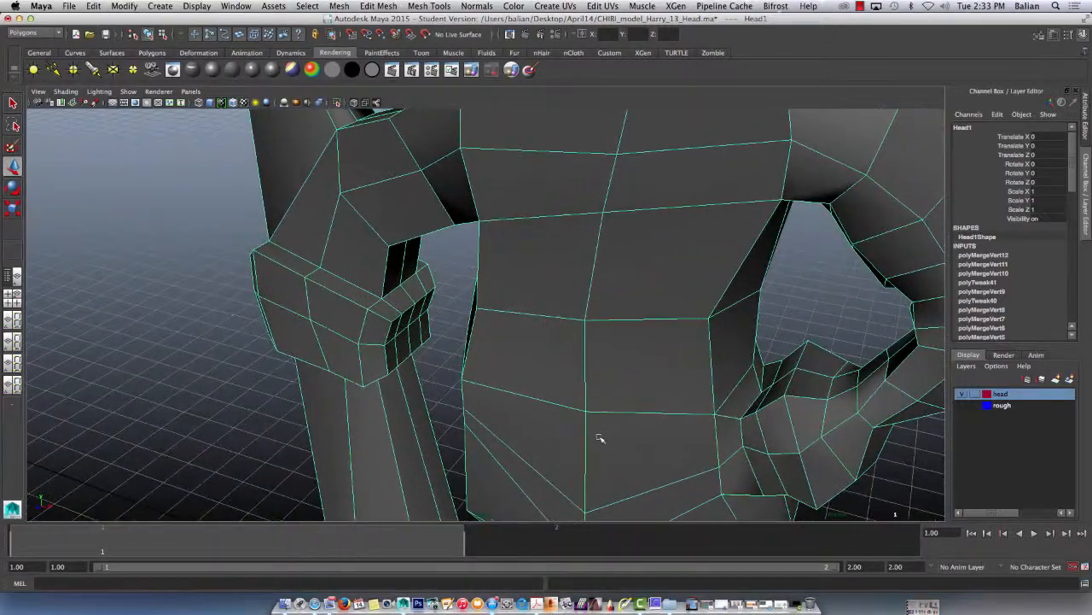
Step: Move the two vertices at the upper inner edge of the gripping hand along X toward the broomstick
right_click_drag(384, 297, 333, 293)
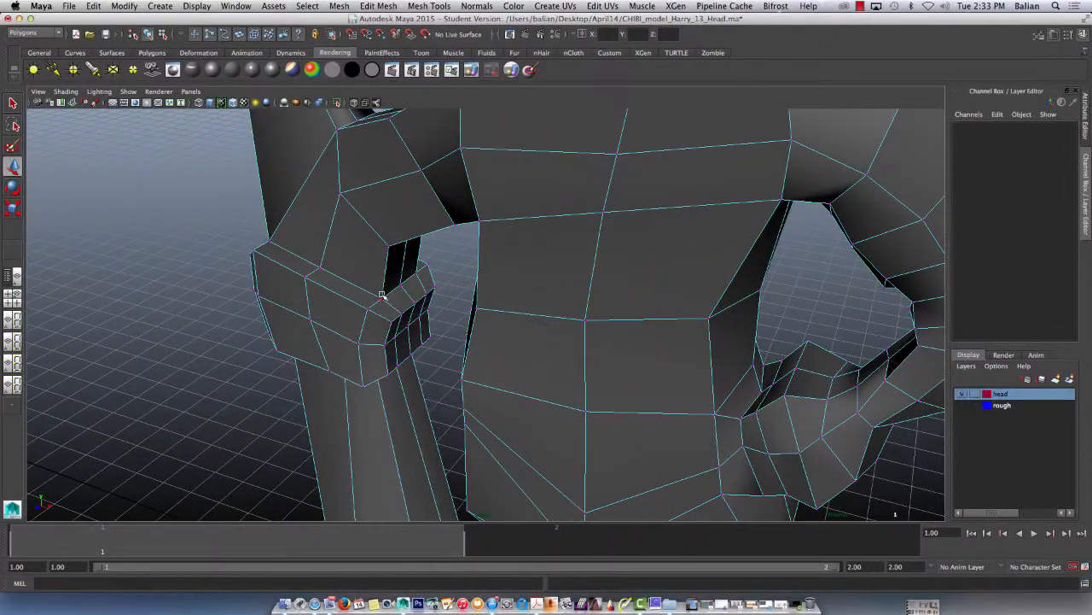
left_click(380, 298)
left_click(414, 271)
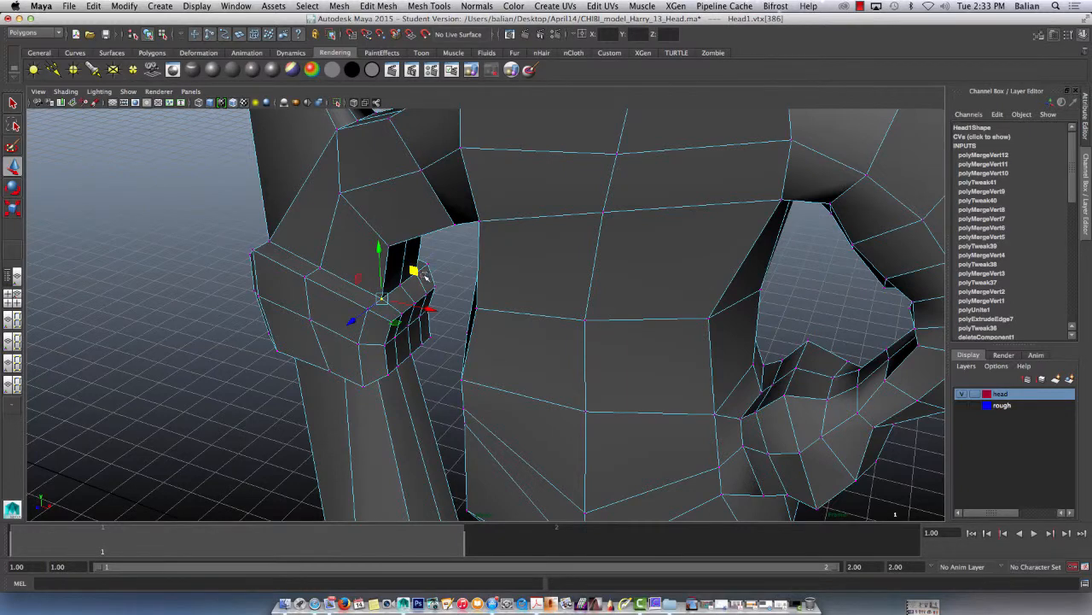
left_click(413, 270, "shift")
left_click_drag(444, 297, 423, 294)
Step: Move the two vertices where the broomstick meets the outer top of the fist inward along X
left_click_drag(274, 262, 388, 286, "alt")
left_click(440, 396)
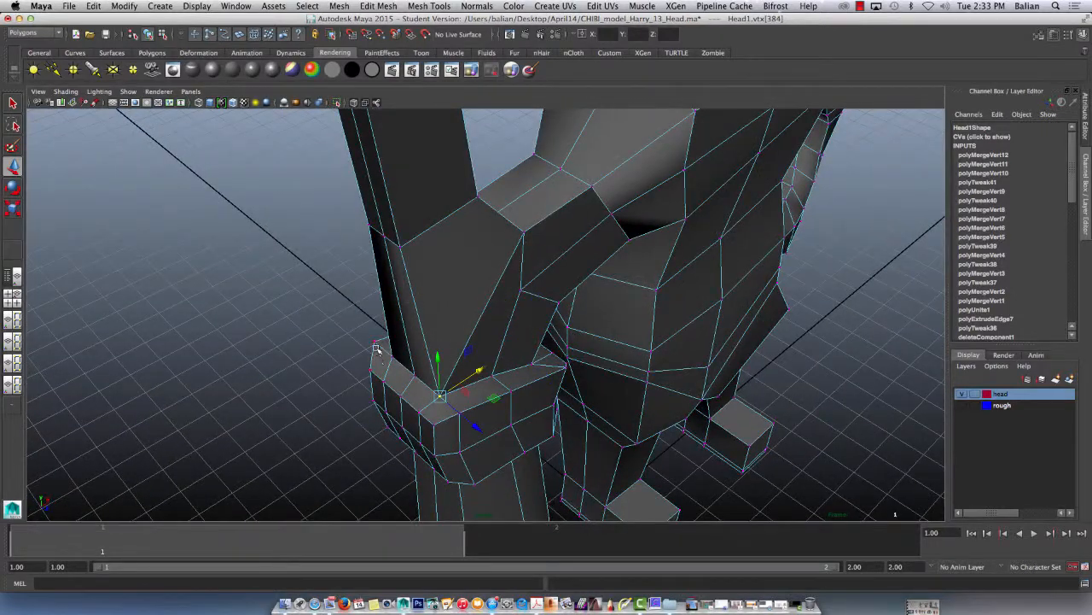
left_click_drag(385, 350, 399, 365)
left_click(453, 353)
left_click(440, 395)
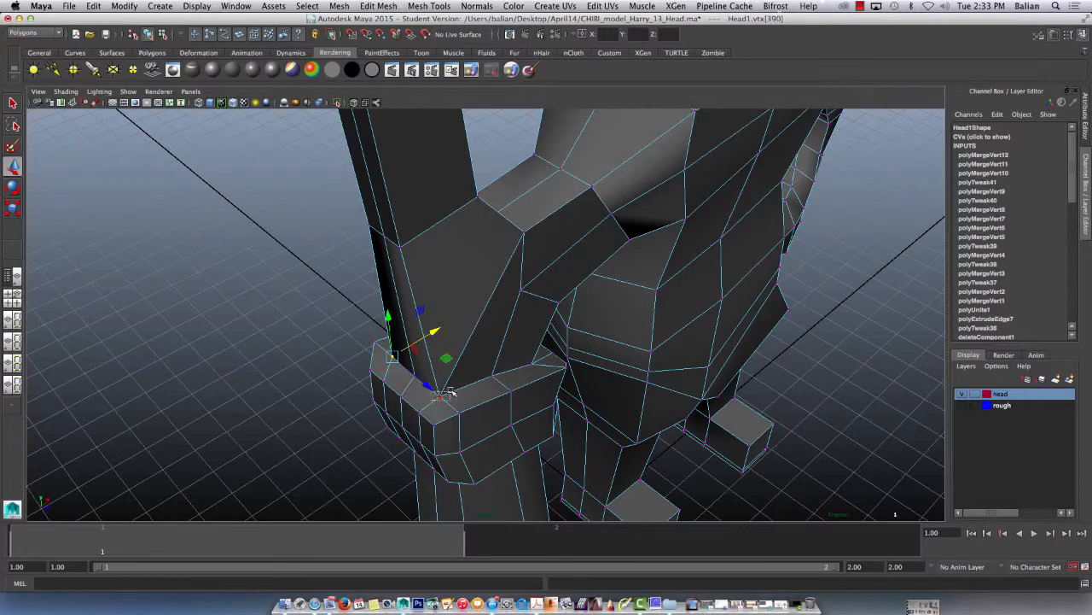
left_click_drag(439, 336, 458, 325)
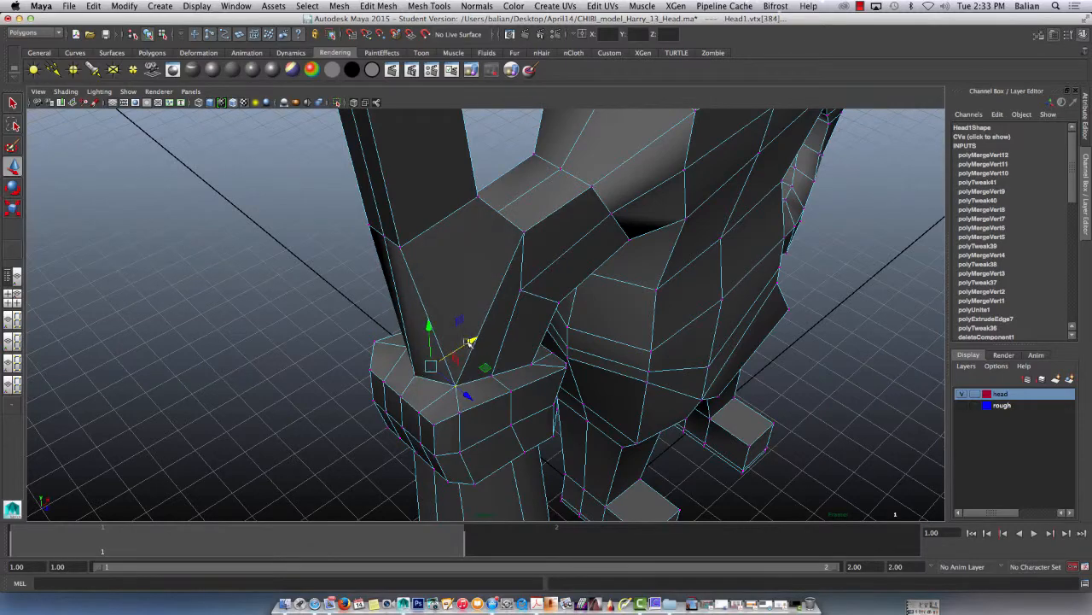
Step: Select the vertices along the outer side of the fist gripping the broom
left_click_drag(345, 323, 256, 309, "alt")
left_click_drag(372, 295, 301, 266, "alt")
left_click(344, 260)
left_click_drag(273, 216, 360, 402)
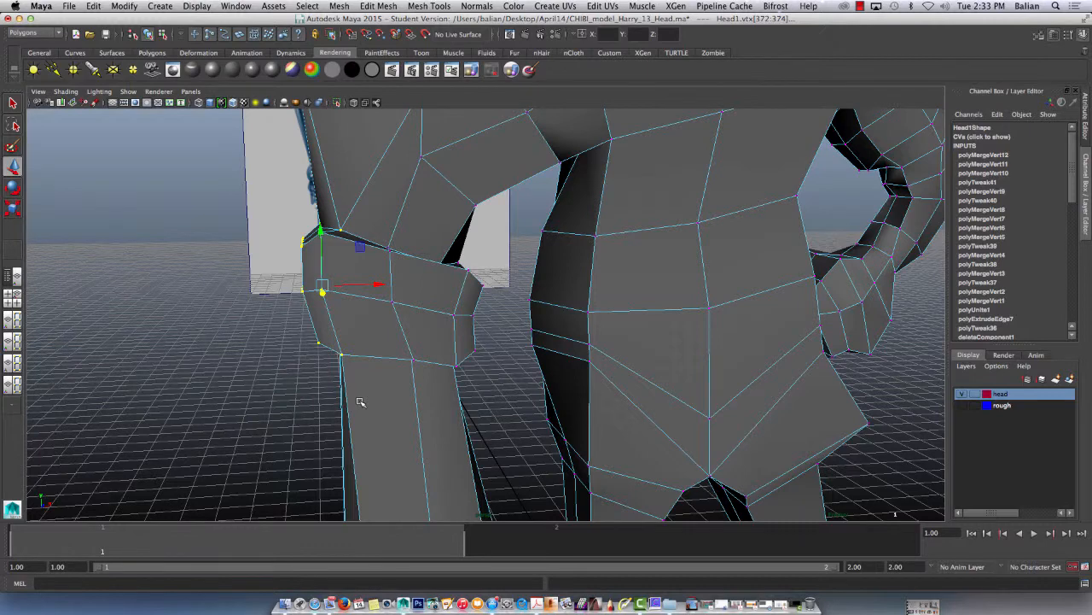
Step: Save the scene as a new version named CHIBI_model_Harry_14_Head.ma
key("super+shift+s")
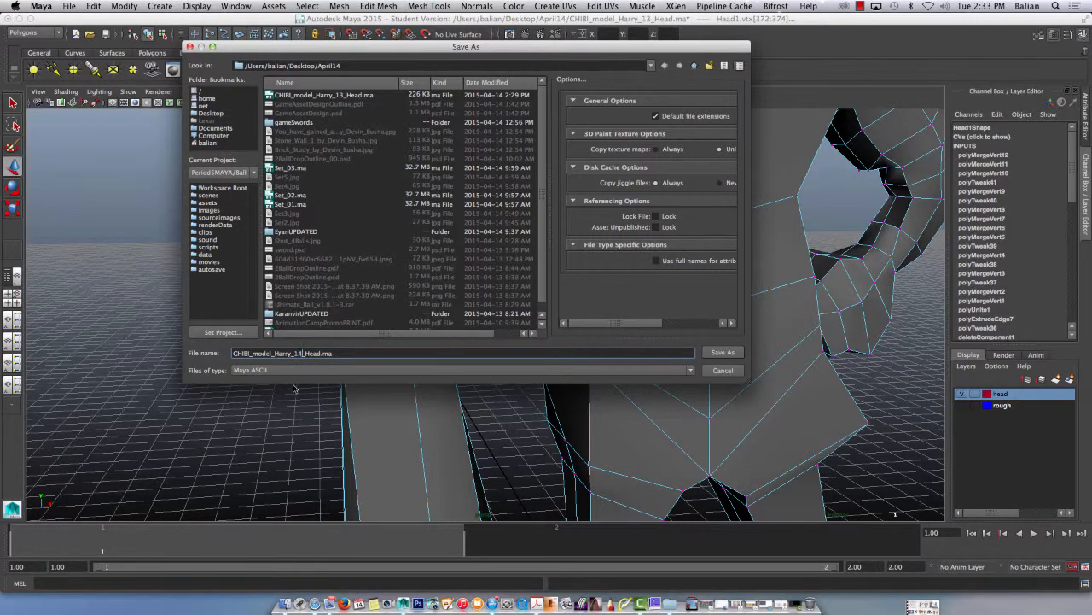
key("Return")
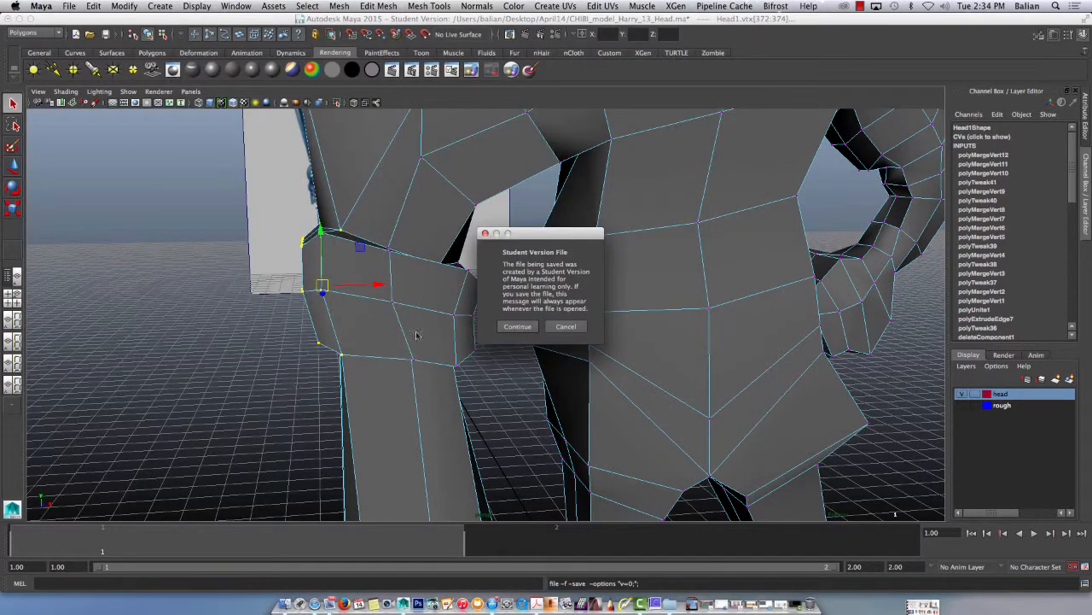
left_click(527, 330)
Step: Switch to the front orthographic view and go to frame 2 to see the mesh over the reference sketch
scroll(469, 295, "down", 5)
scroll(460, 289, "up", 2)
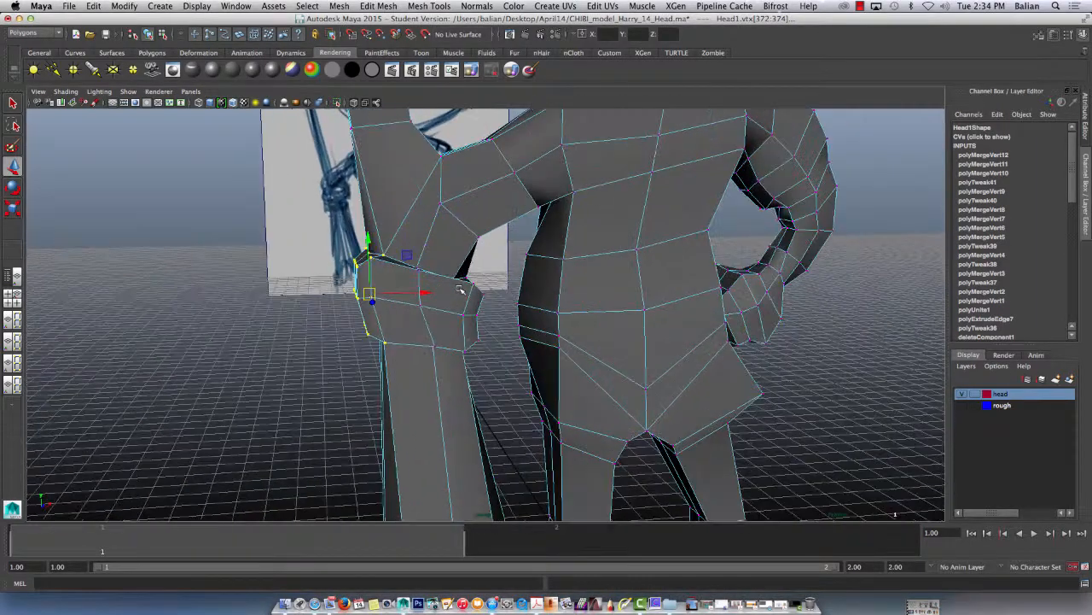
left_click_drag(445, 305, 389, 263, "alt")
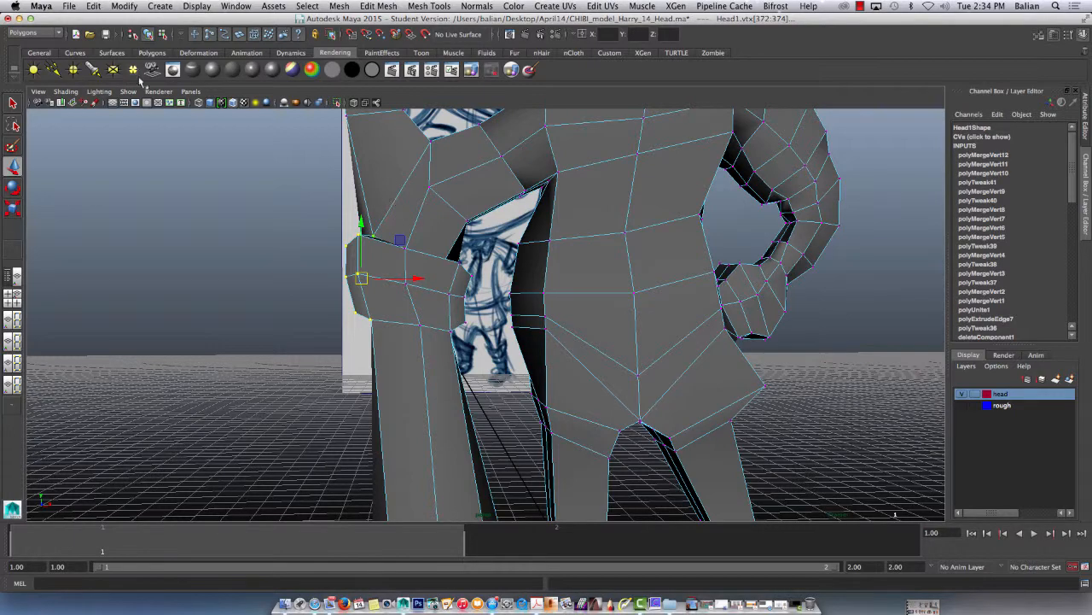
left_click(190, 93)
mouse_move(215, 124)
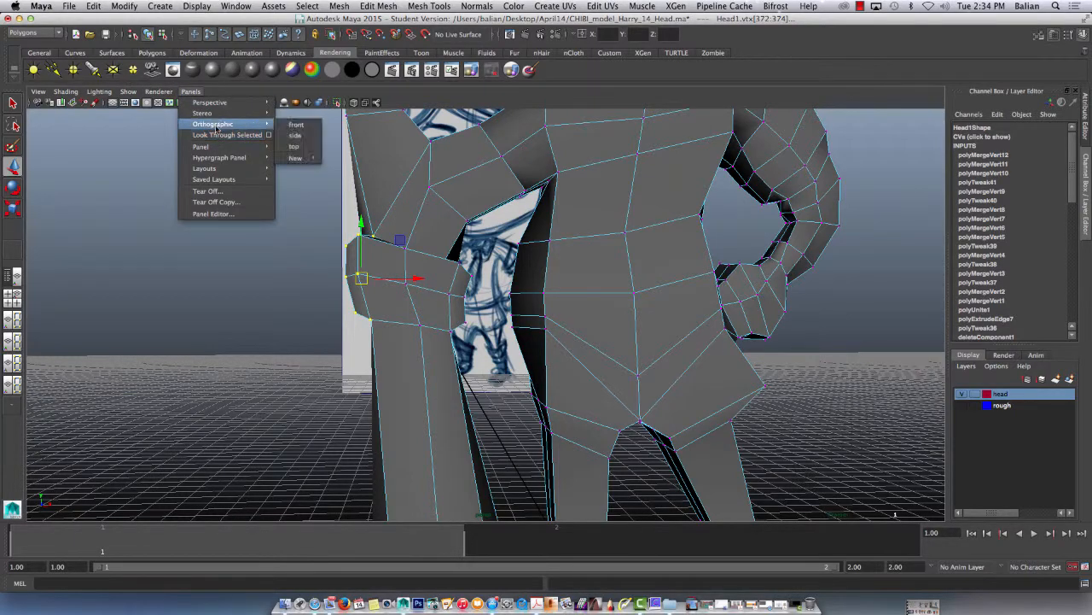
left_click(301, 127)
scroll(492, 309, "up", 4)
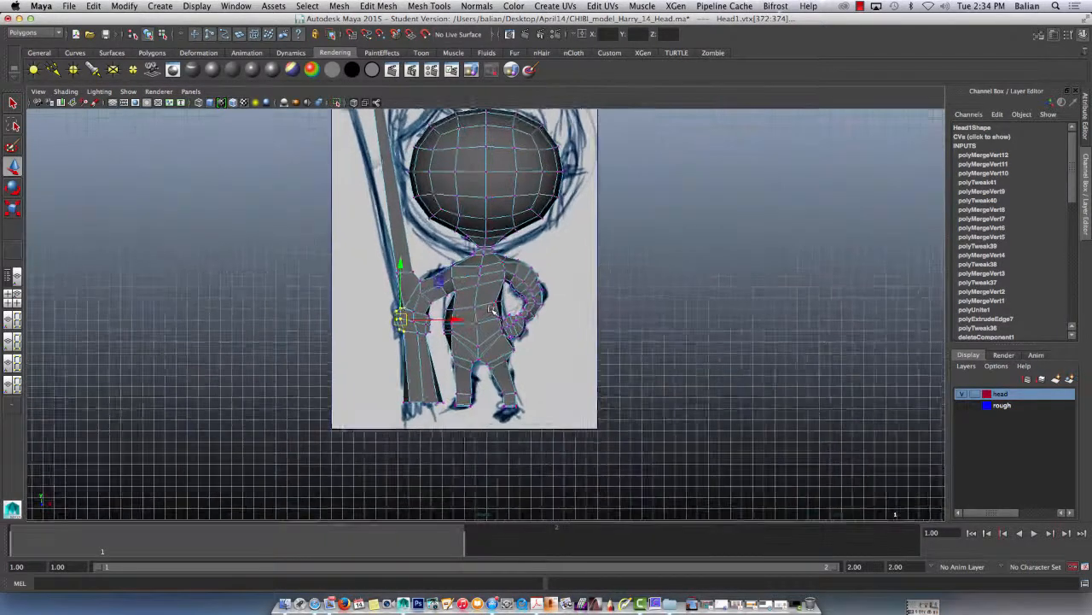
left_click(556, 550)
Step: Adjust the outer-side vertices of the gripping hand against the front sketch
scroll(397, 272, "up", 2)
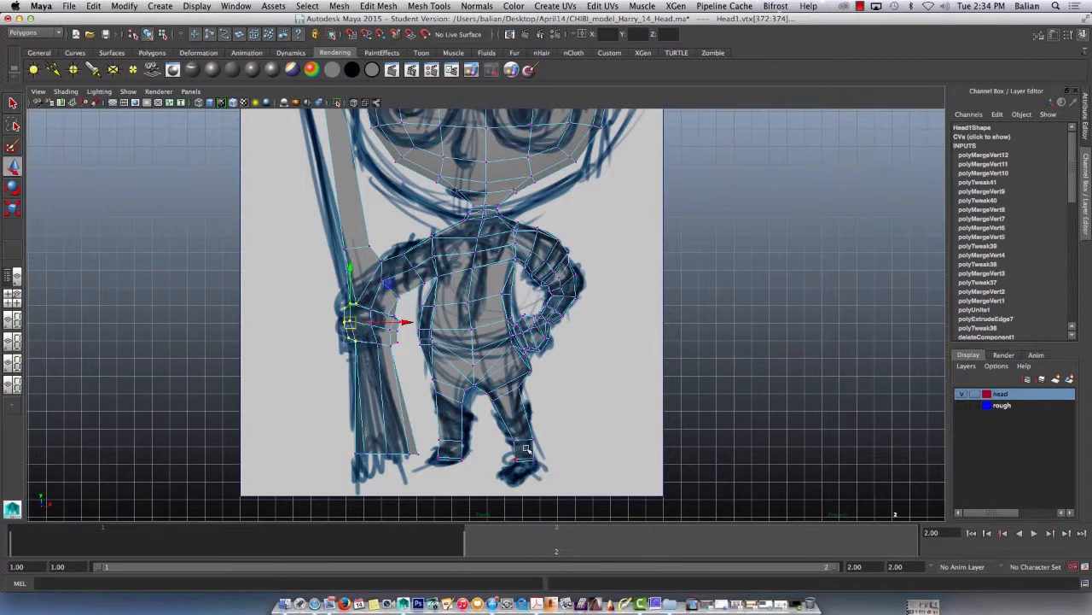
scroll(378, 327, "up", 1)
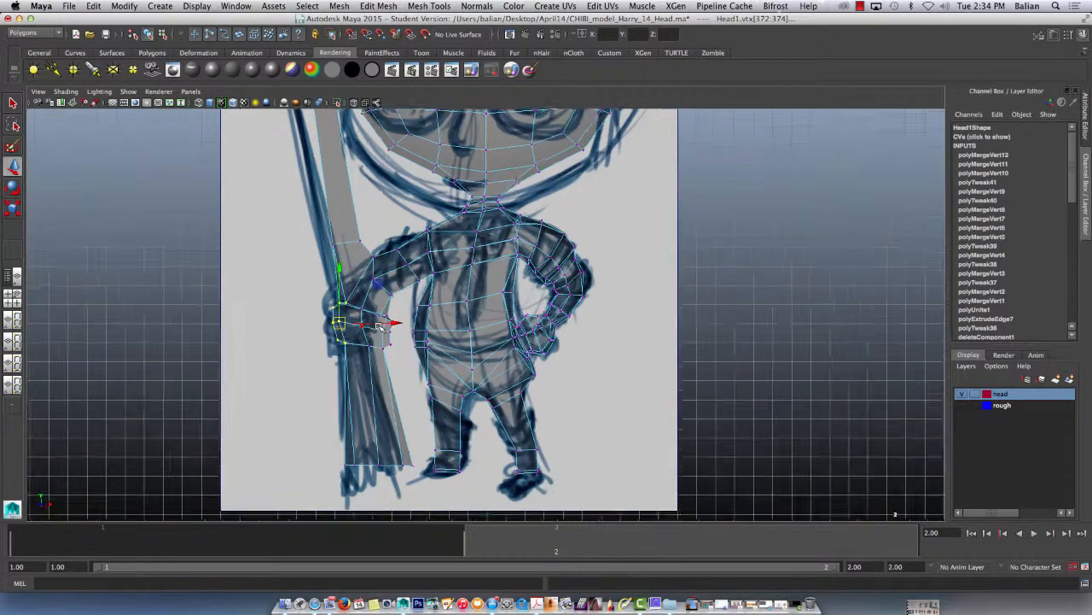
scroll(378, 327, "up", 1)
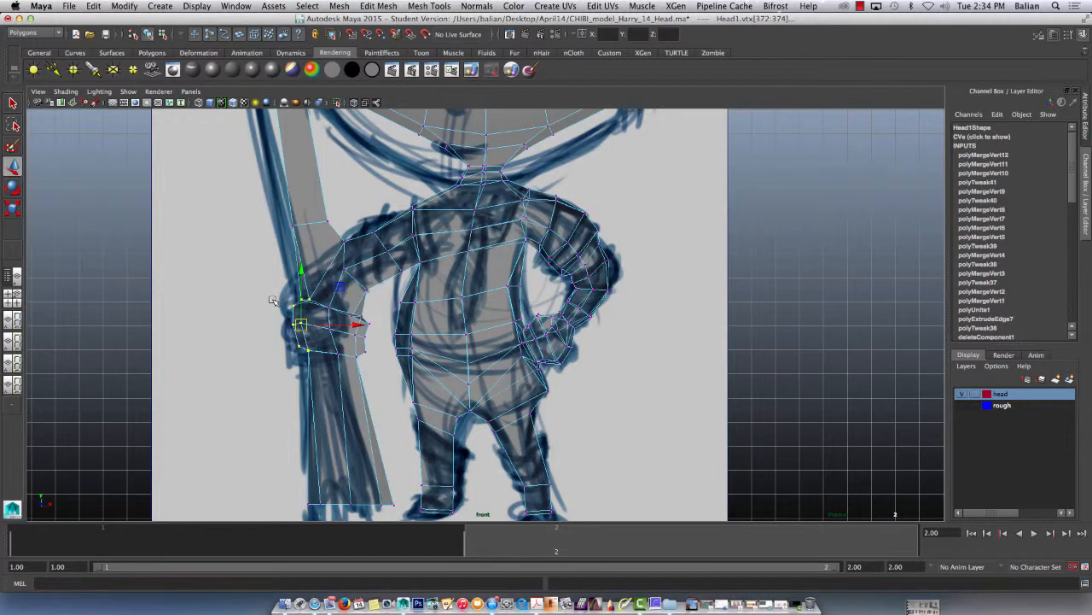
scroll(277, 353, "up", 1)
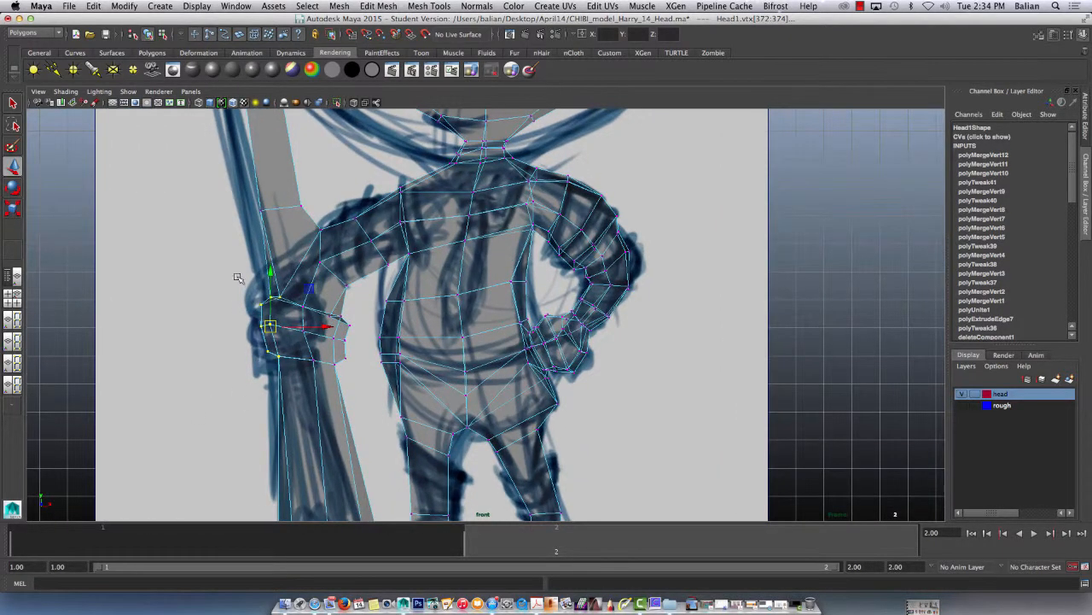
left_click_drag(237, 275, 298, 379)
Step: Move the vertices on the inner side of the gripping hand slightly toward the broom along X
left_click_drag(314, 329, 325, 374)
key("e")
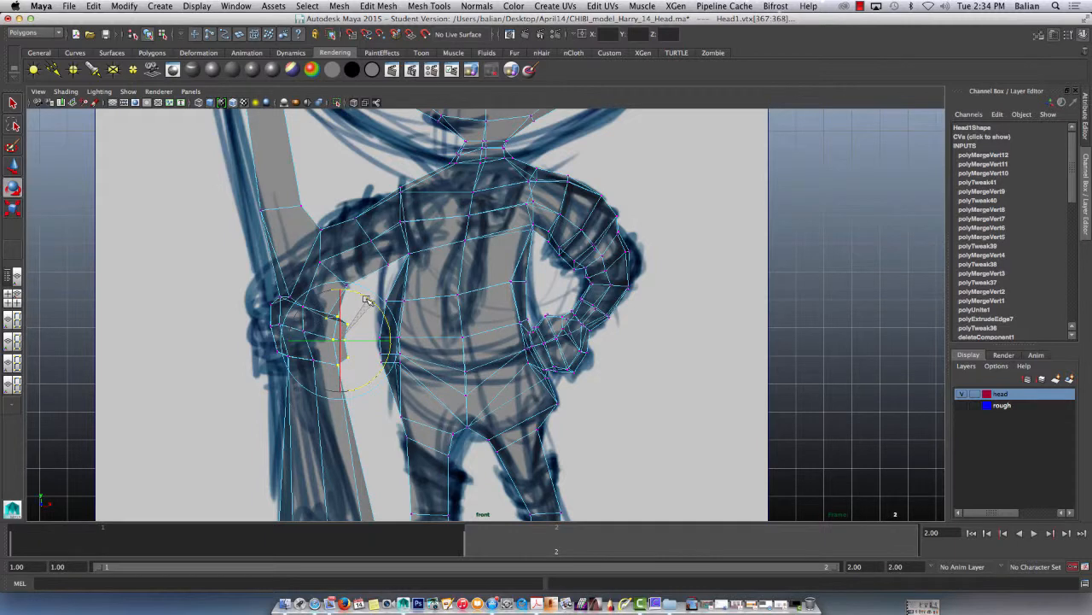
key("w")
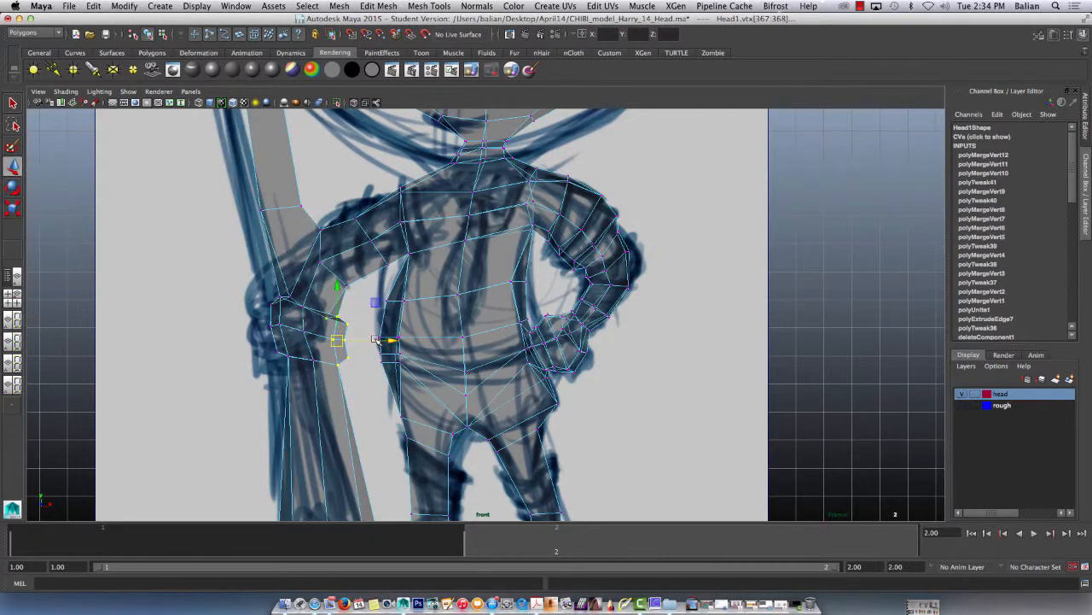
left_click_drag(372, 340, 365, 341)
Step: Select the broomstick vertices at arm level and those at its upper tip, checking the broom against the sketch
scroll(366, 342, "down", 6)
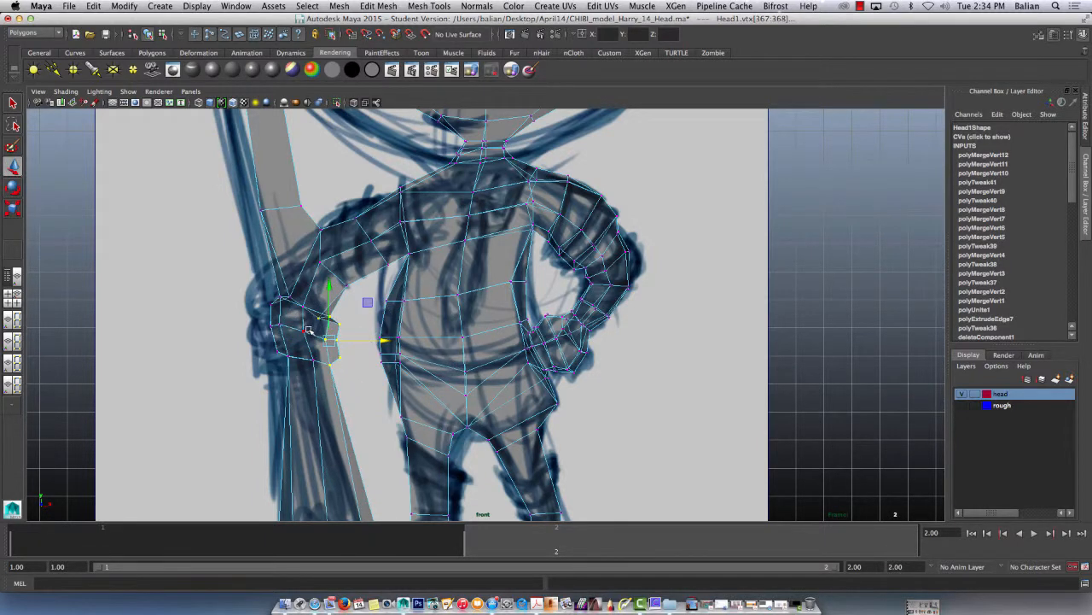
left_click_drag(388, 267, 442, 276)
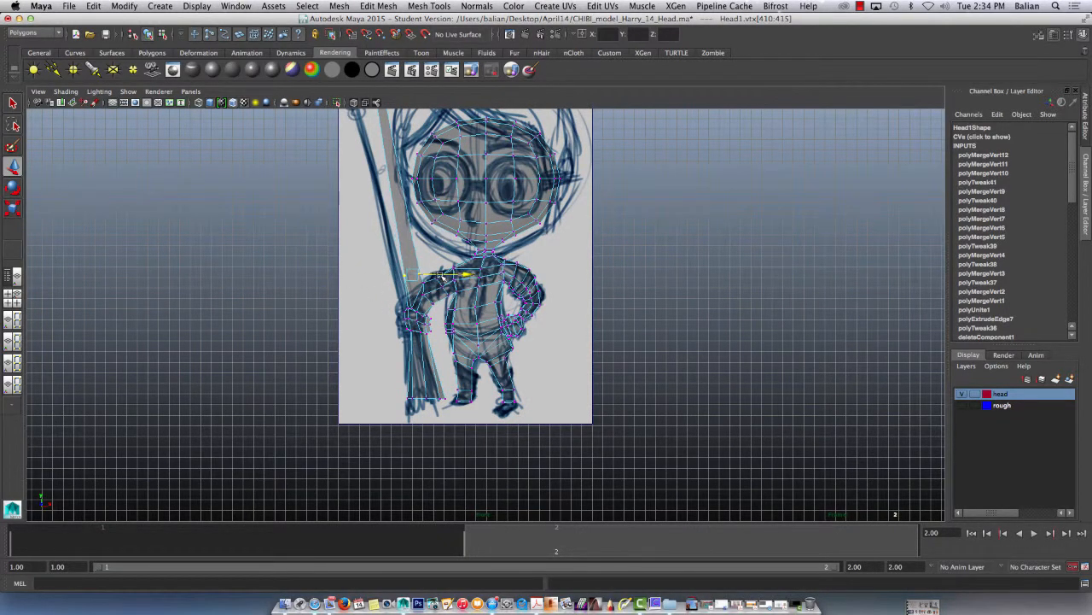
middle_click_drag(398, 202, 413, 230, "alt")
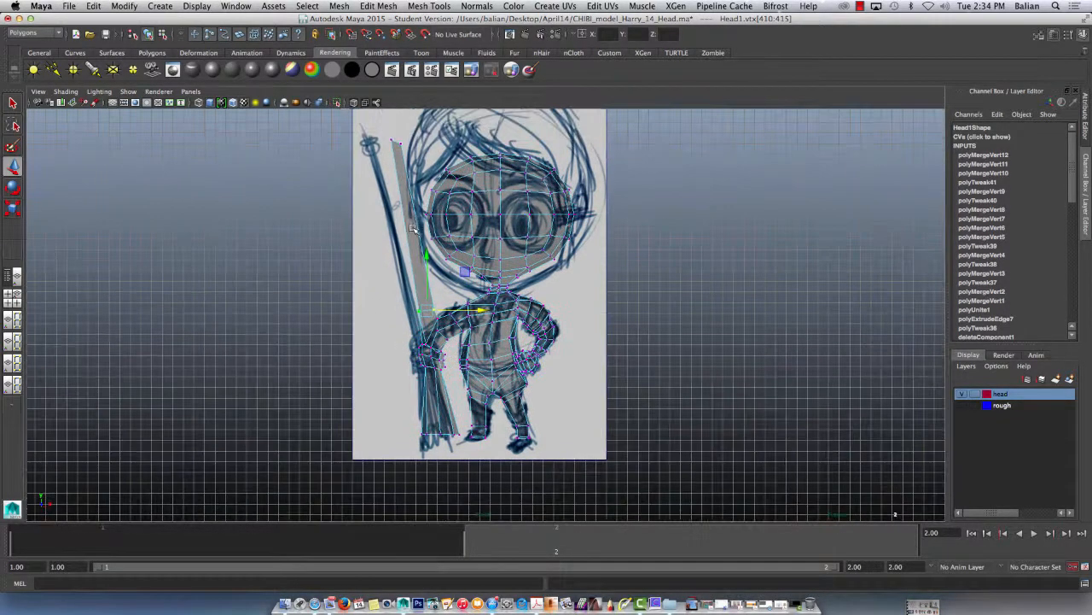
left_click_drag(383, 132, 399, 153)
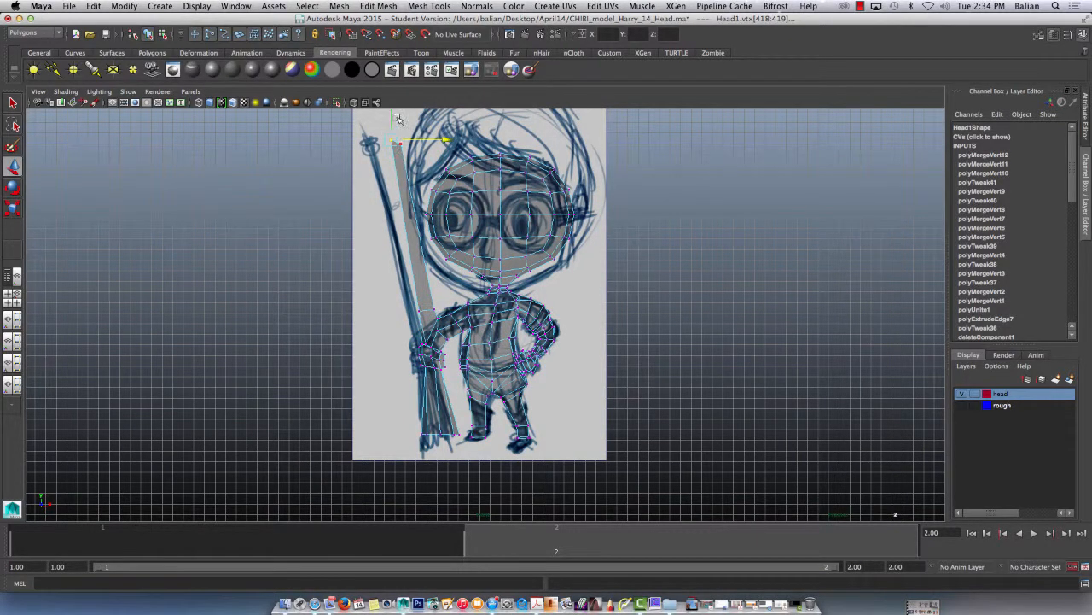
scroll(441, 406, "up", 8)
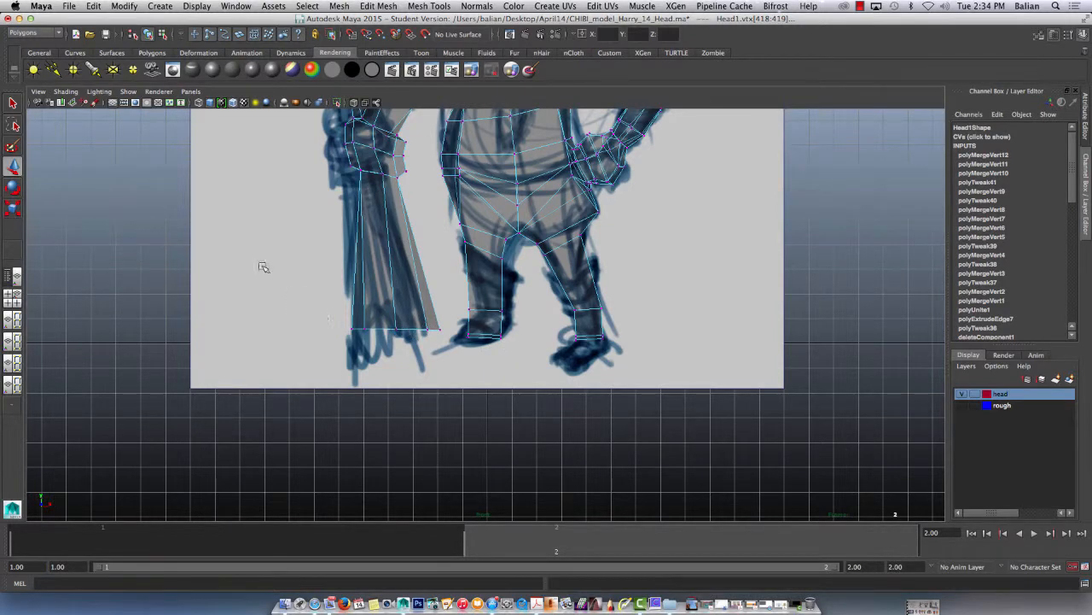
left_click(16, 108)
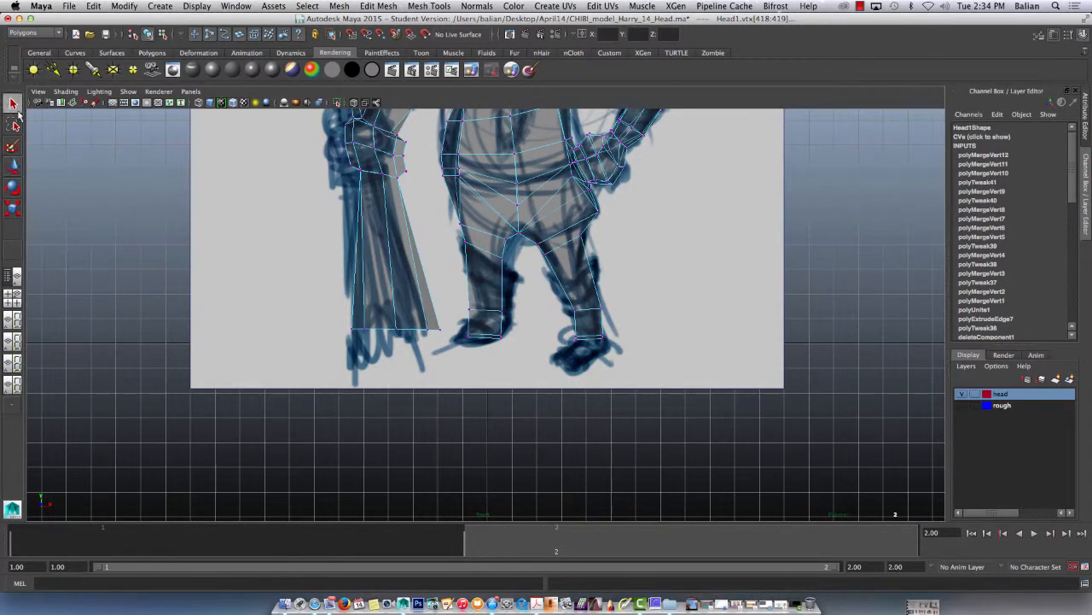
Step: Return to the perspective view at frame 1, show the whole character, and bring up the polygon modeling tools
key("space")
left_click(538, 276)
left_click_drag(538, 272, 516, 248)
scroll(508, 249, "down", 4)
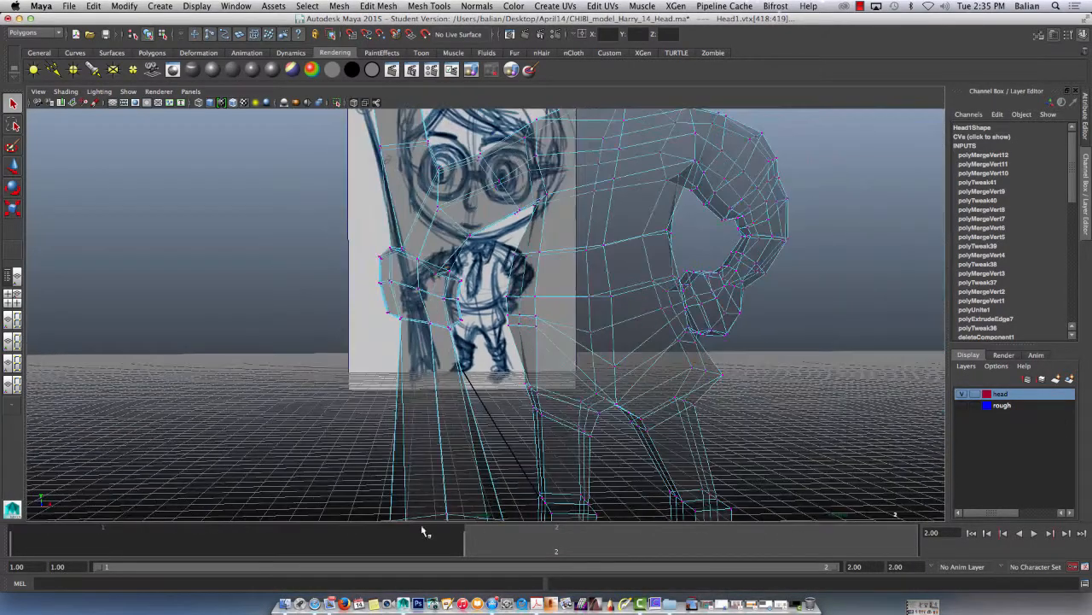
left_click(426, 530)
scroll(474, 420, "down", 8)
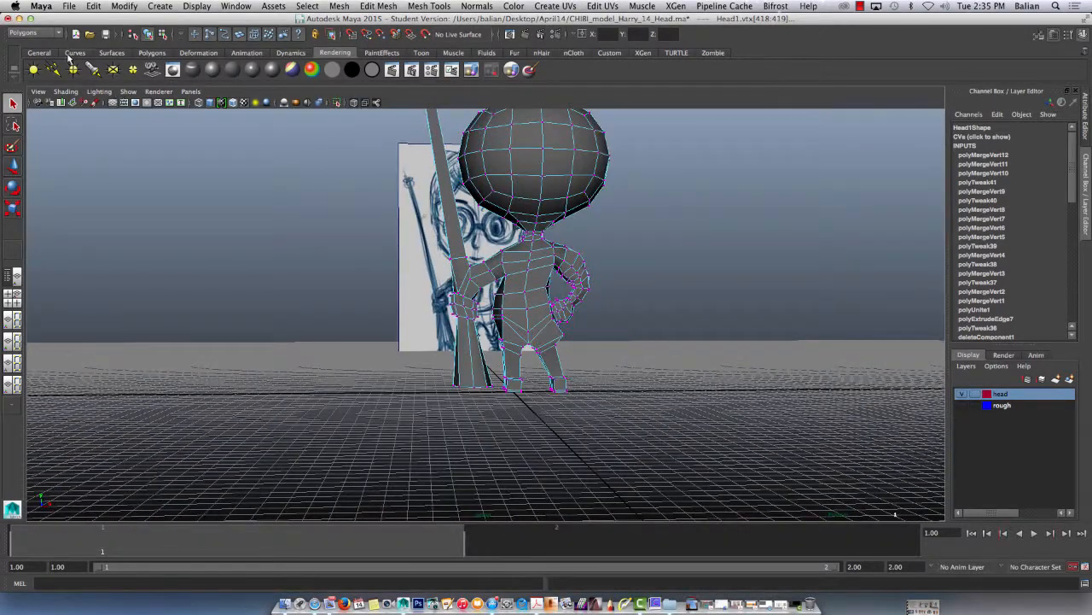
left_click(148, 54)
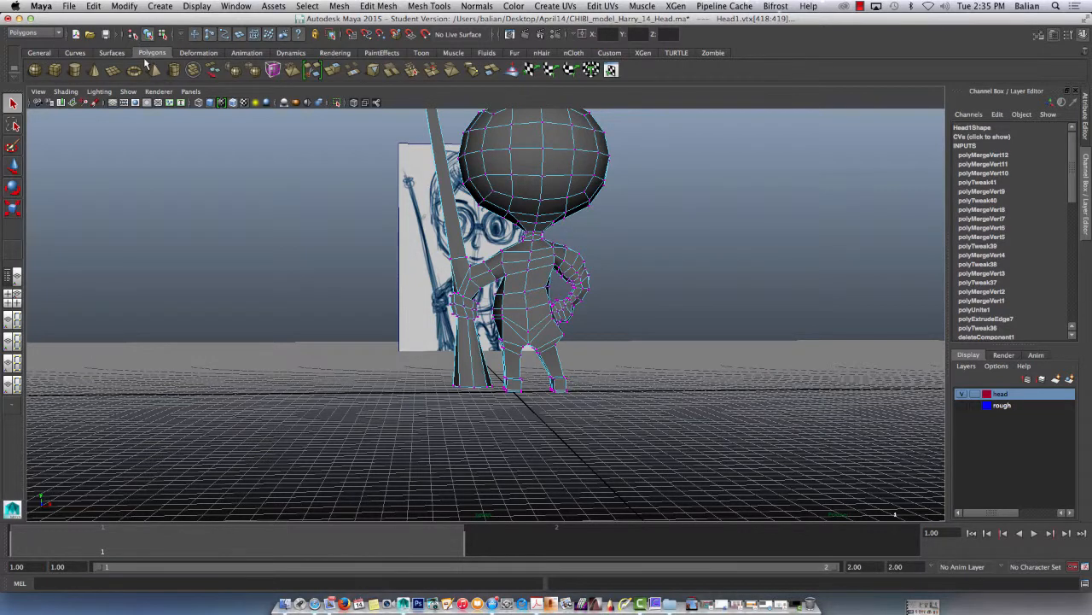
Step: Create a polygon cylinder at the origin and scale it into a flat disc, about 1.766 in X and Z and 0.267 in Y
left_click(77, 71)
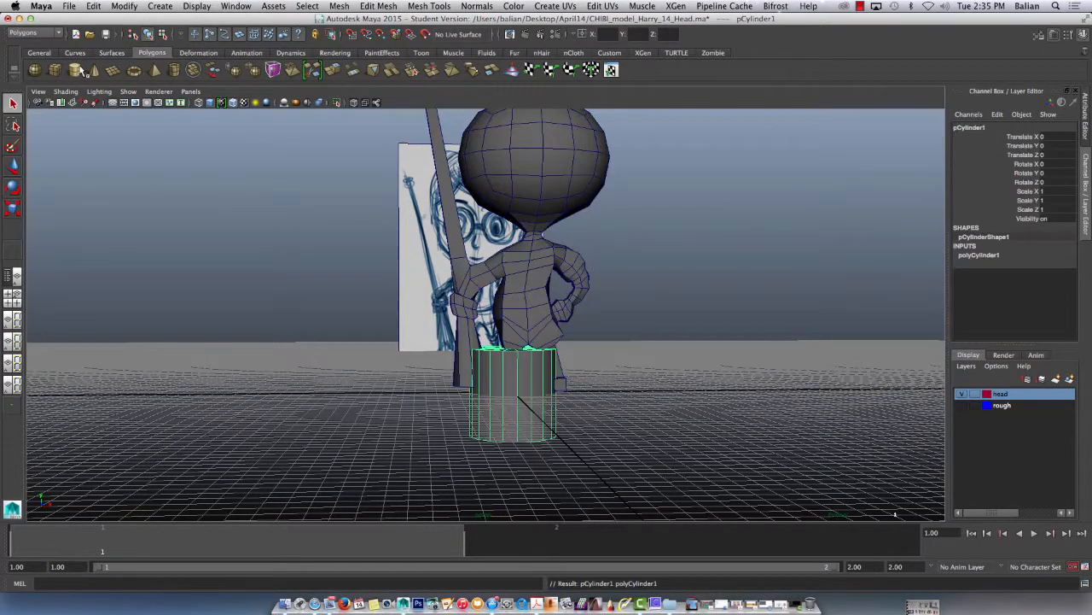
left_click_drag(333, 376, 367, 367, "alt")
key("w")
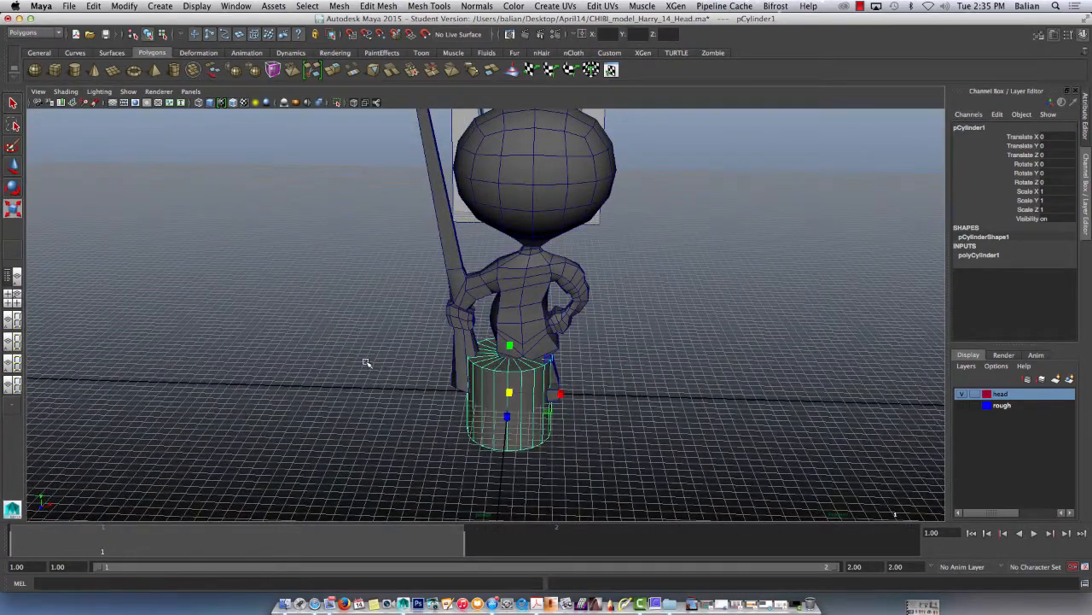
left_click_drag(510, 345, 556, 398)
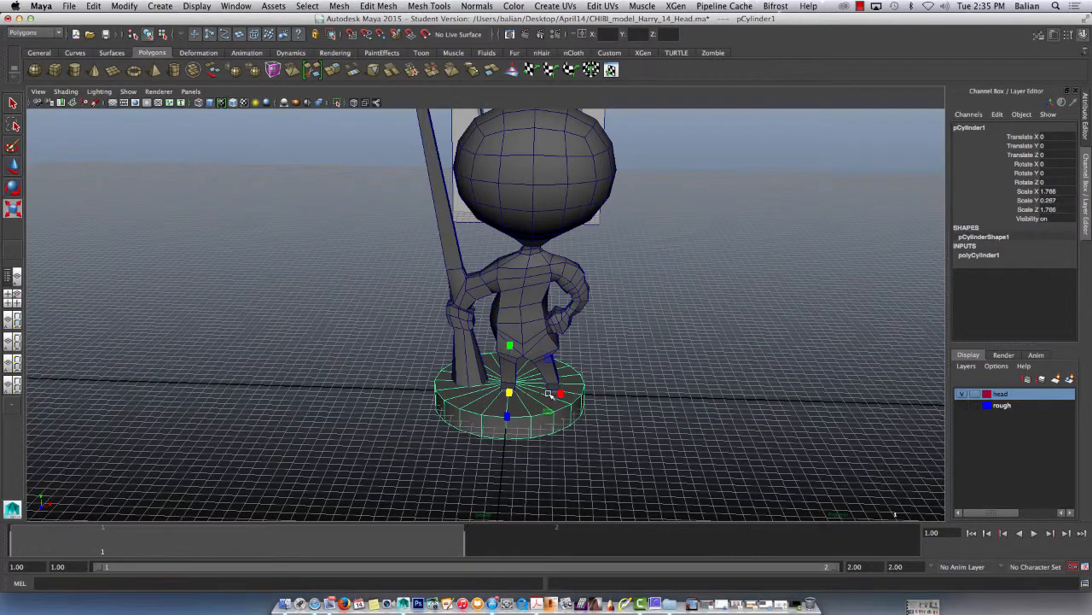
left_click(977, 254)
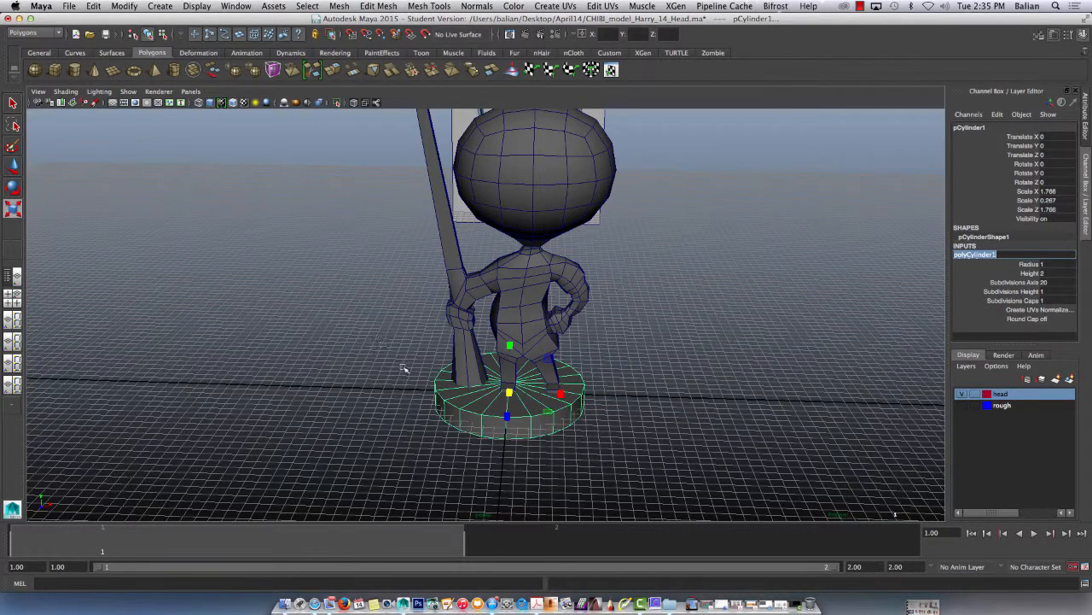
type("w")
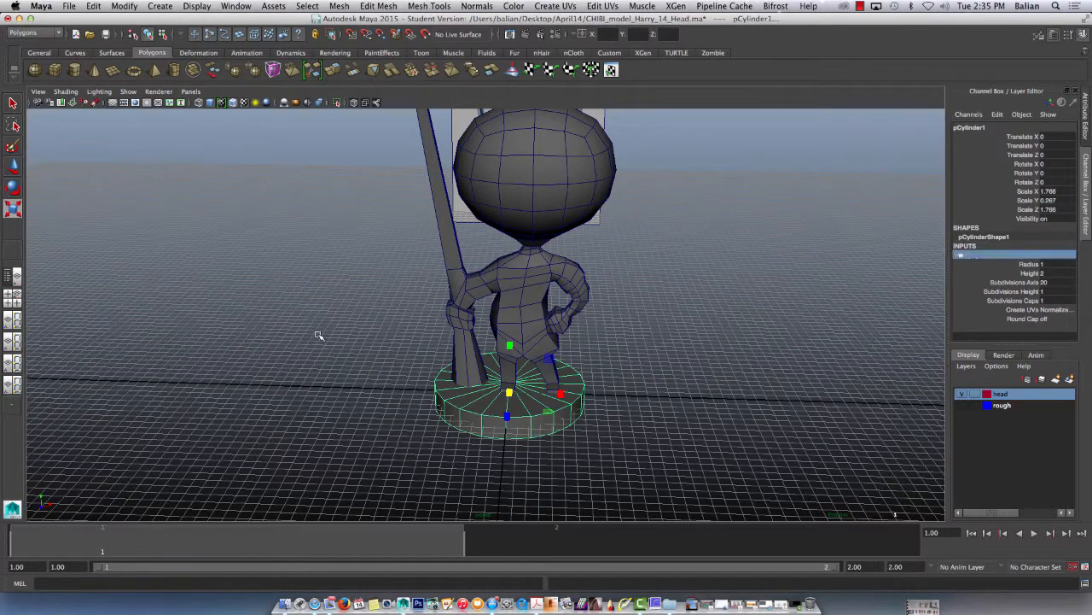
key("Return")
Step: Lower the disc below the feet to about -0.247 in Y and reset its Translate Y to 0
key("w")
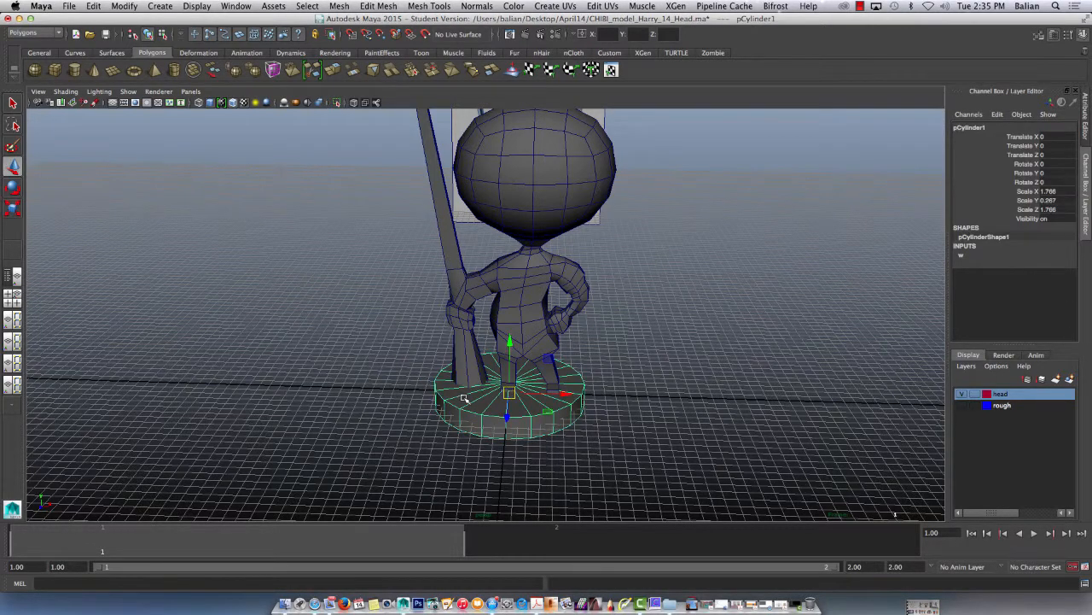
left_click_drag(464, 399, 393, 340, "alt")
left_click_drag(512, 334, 520, 339)
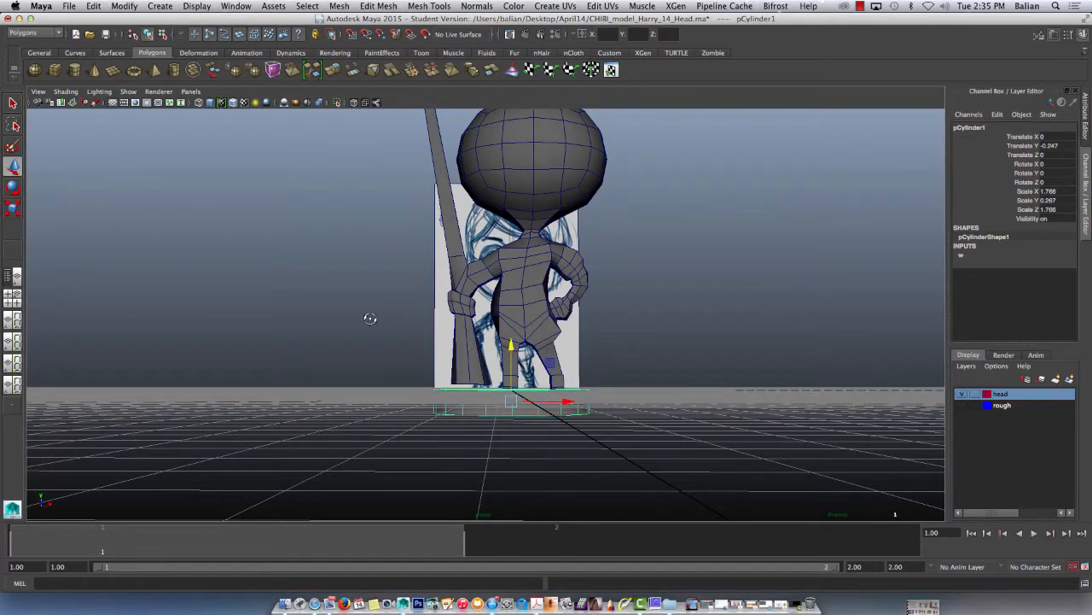
left_click_drag(366, 317, 332, 319, "alt")
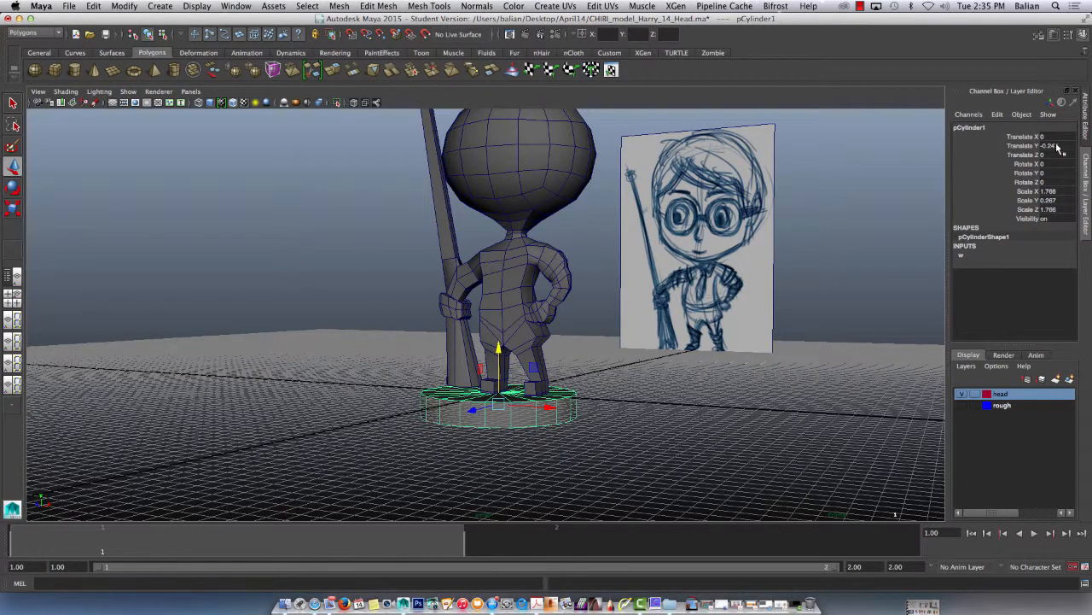
left_click(1024, 147)
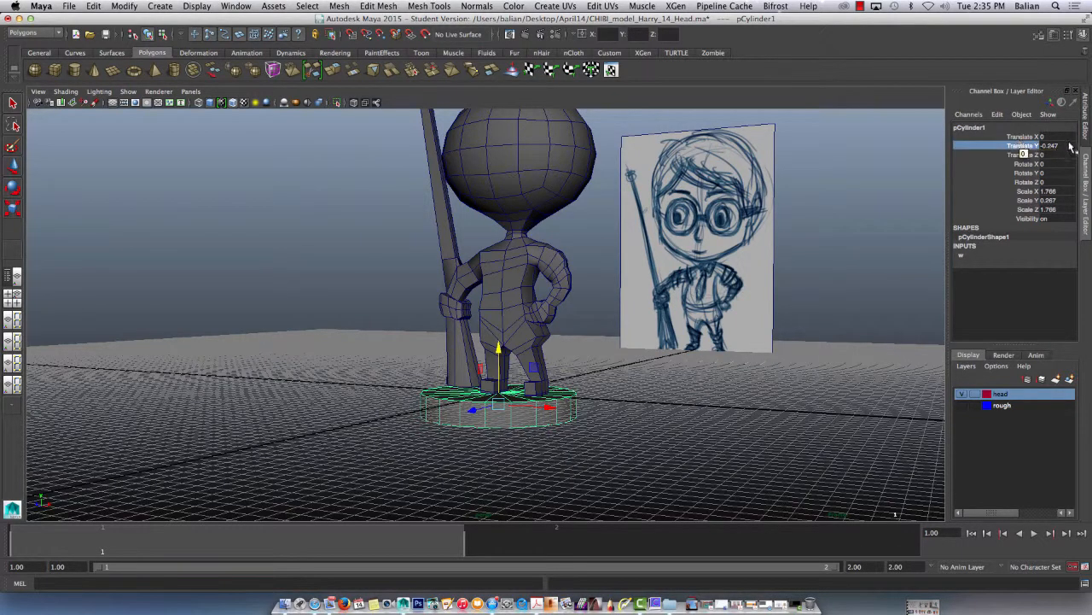
double_click(1048, 146)
type("0")
key("Return")
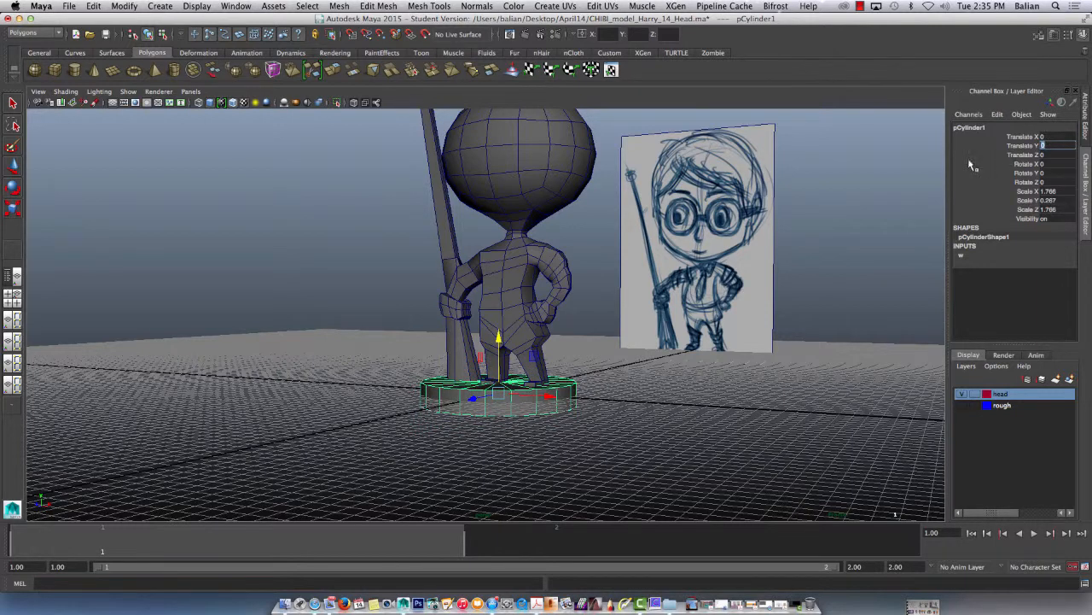
Step: Lower the base disc again, set its Translate Y to -0.25, and deselect it
left_click_drag(498, 336, 498, 353)
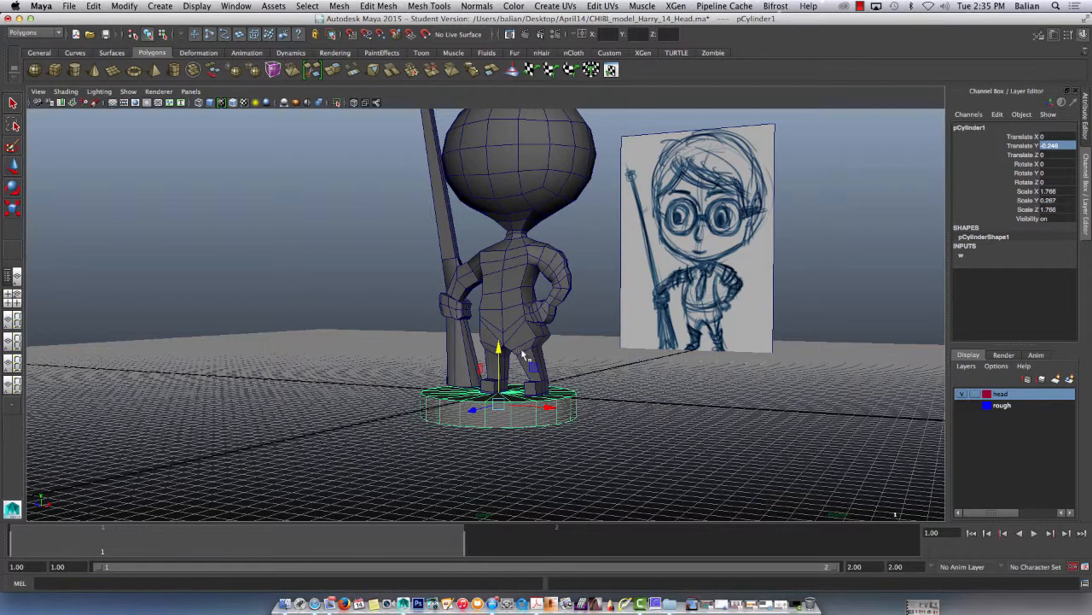
double_click(1053, 145)
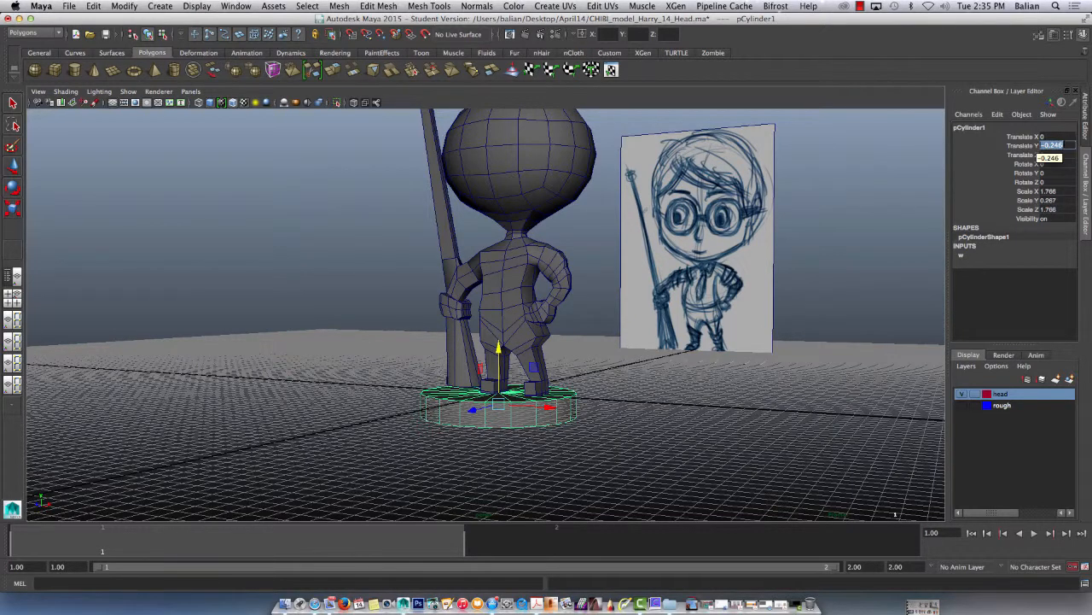
type("-")
key("Return")
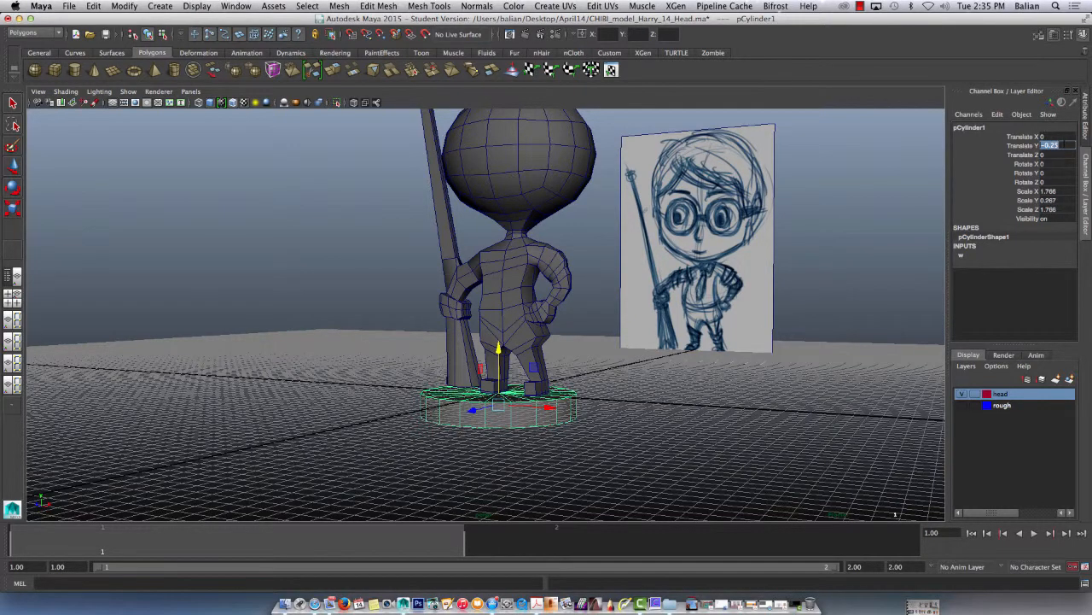
left_click(375, 317)
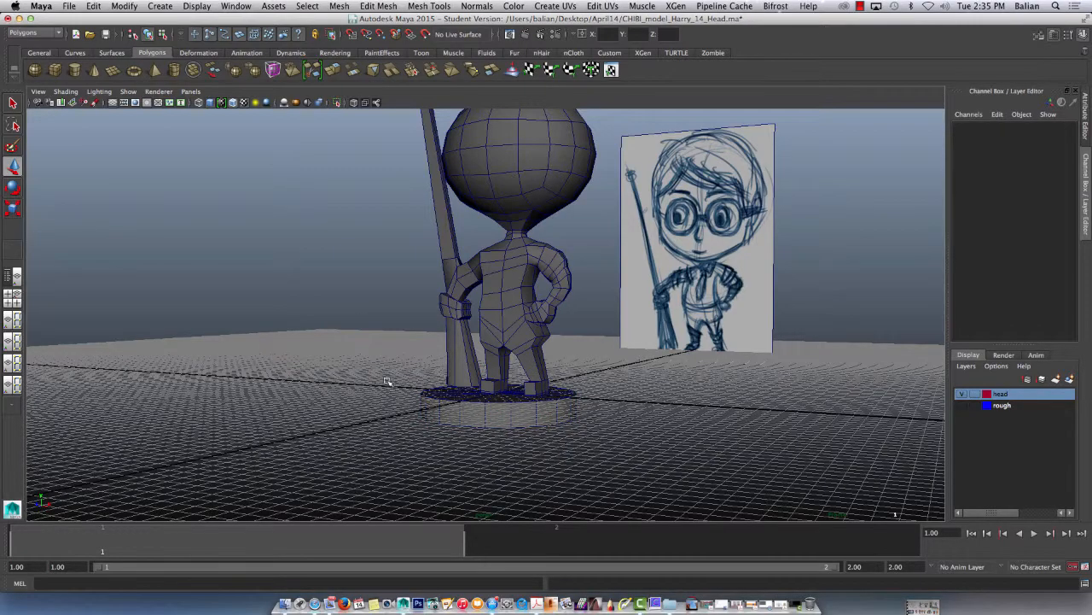
Step: In the front view, lower the bottom vertices of the broom and the sole vertices of both feet onto the disc's top
left_click_drag(280, 367, 325, 357, "alt")
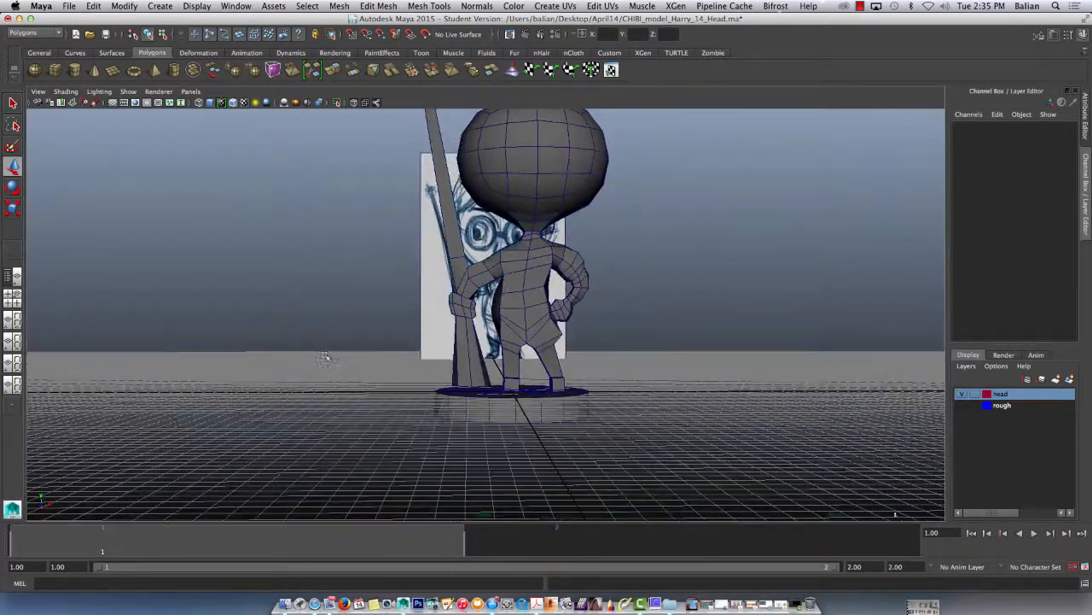
left_click(190, 92)
mouse_move(222, 122)
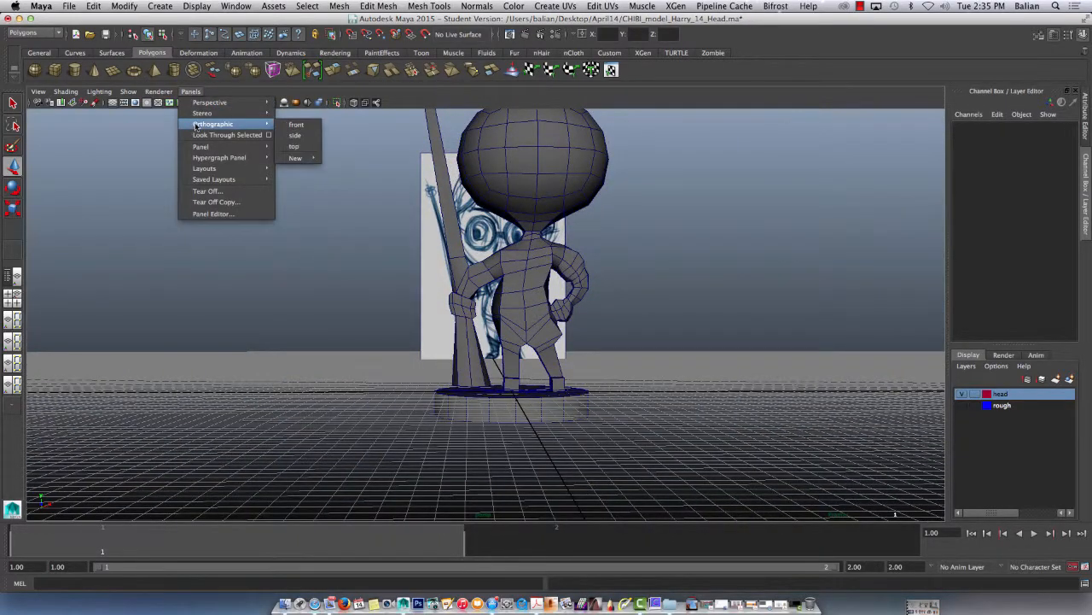
left_click(293, 126)
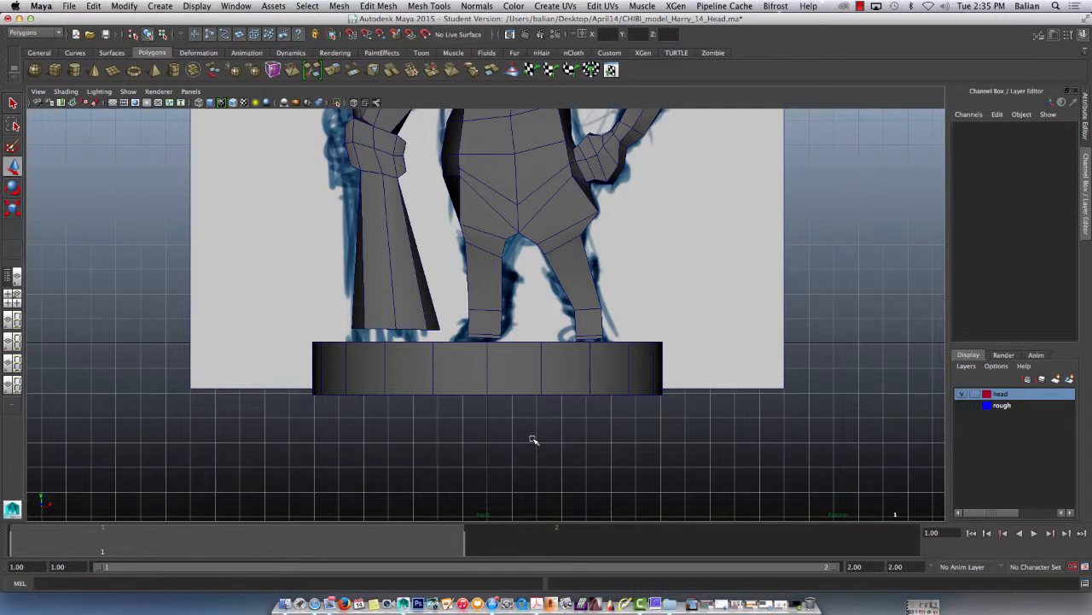
left_click(382, 270)
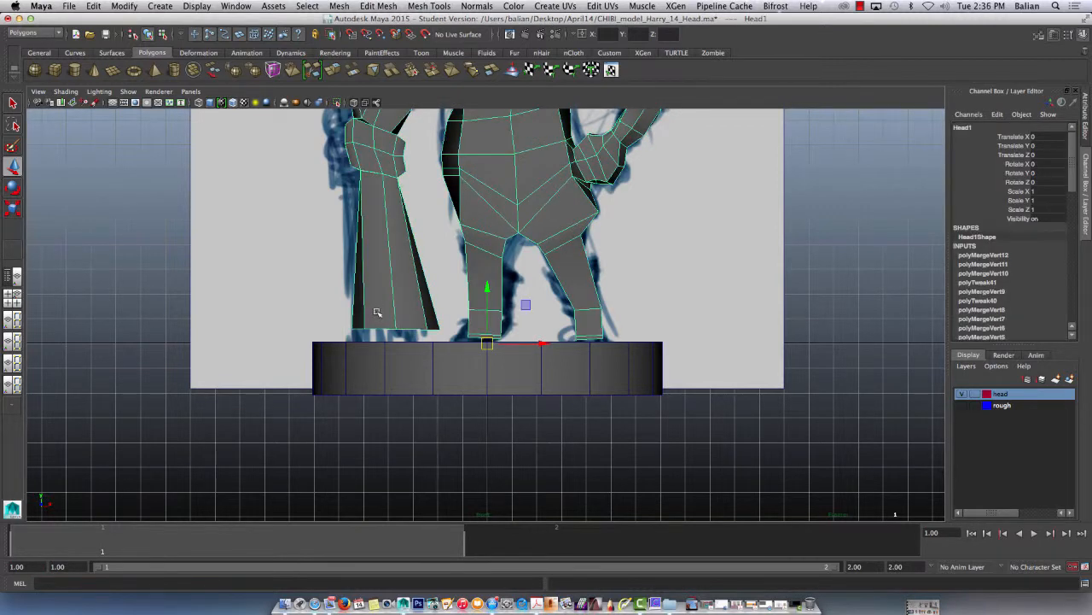
right_click_drag(379, 311, 335, 308)
left_click_drag(335, 307, 437, 328)
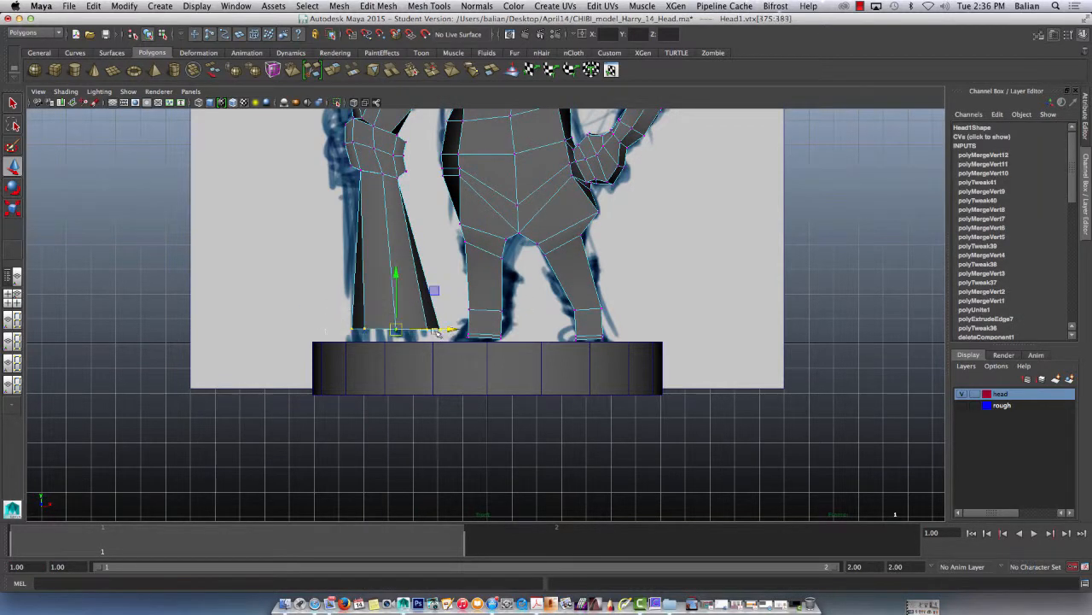
mouse_move(395, 299)
left_mouse_down()
mouse_move(395, 314)
mouse_move(385, 310)
left_mouse_up()
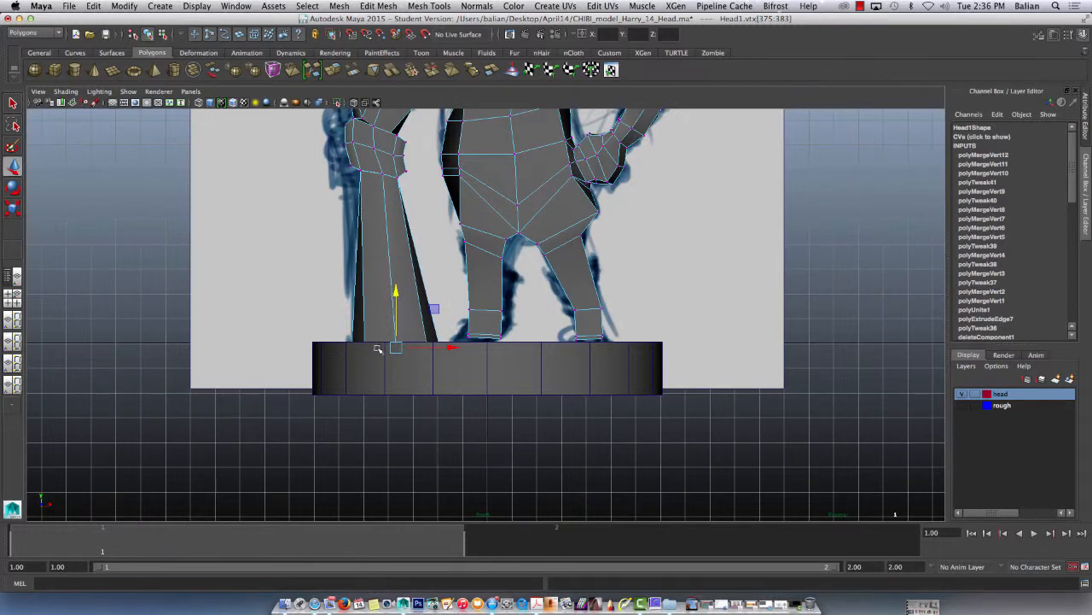
left_click_drag(460, 328, 522, 348)
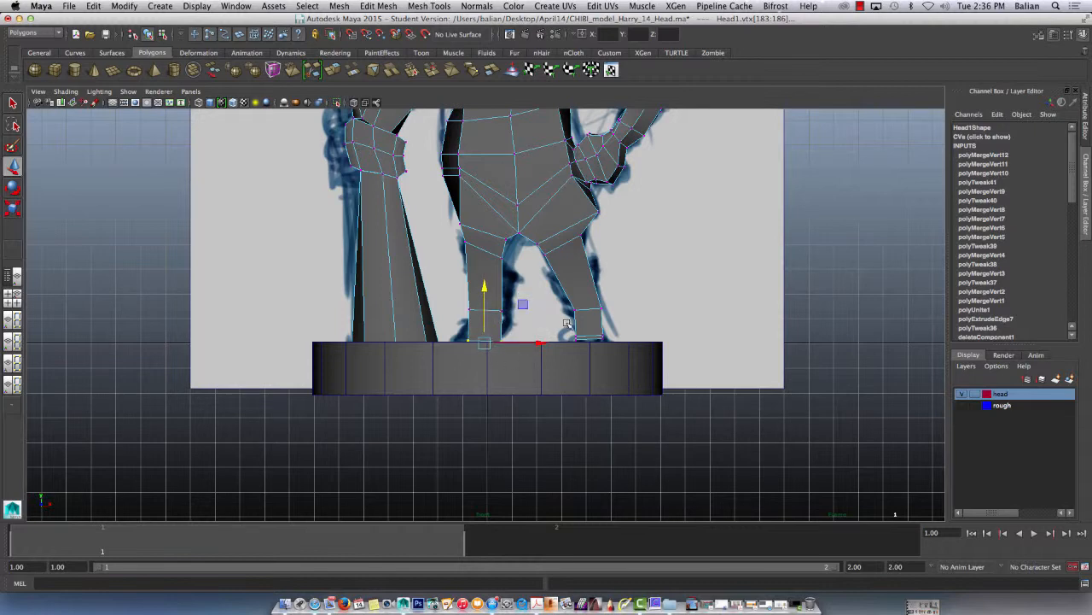
left_click_drag(568, 322, 615, 352)
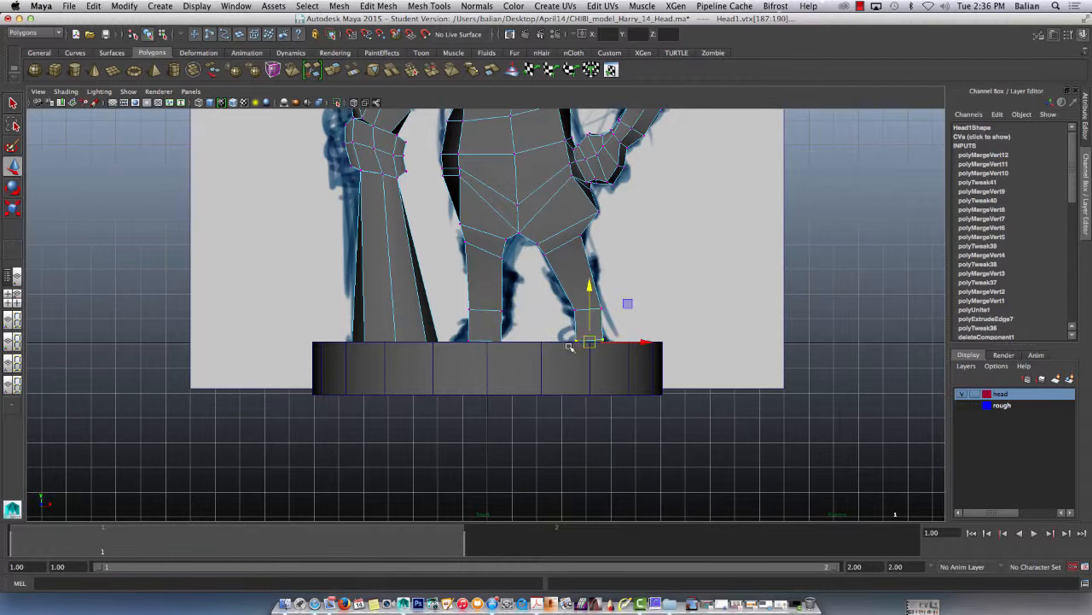
Step: Select the vertices of the broom-side foot, turn them about the vertical axis in perspective, and shift them slightly backward along Z
left_click_drag(461, 299, 516, 353)
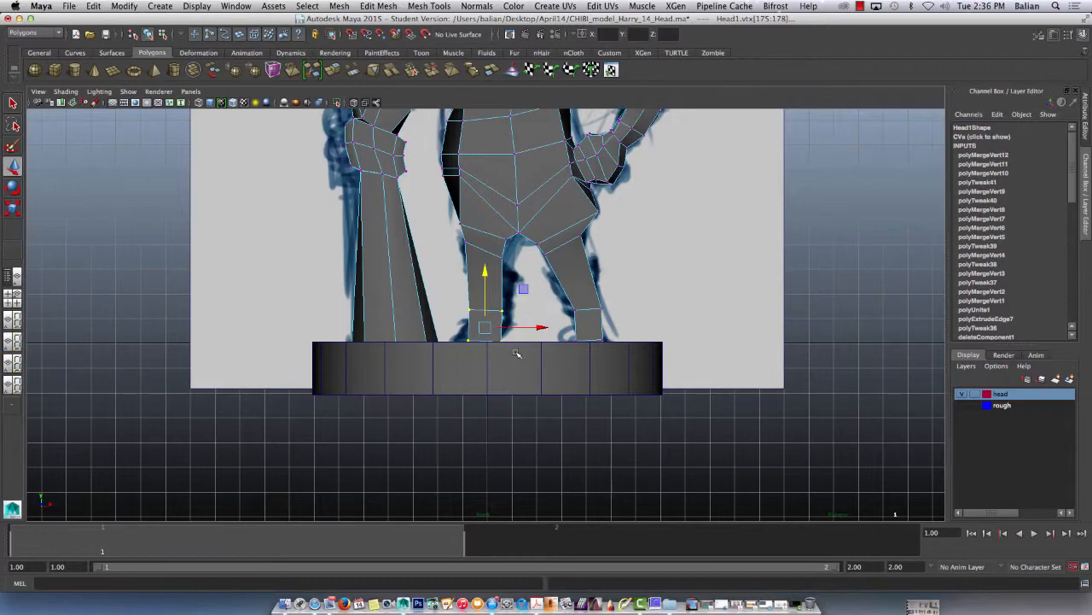
key("space")
left_click_drag(467, 313, 454, 287)
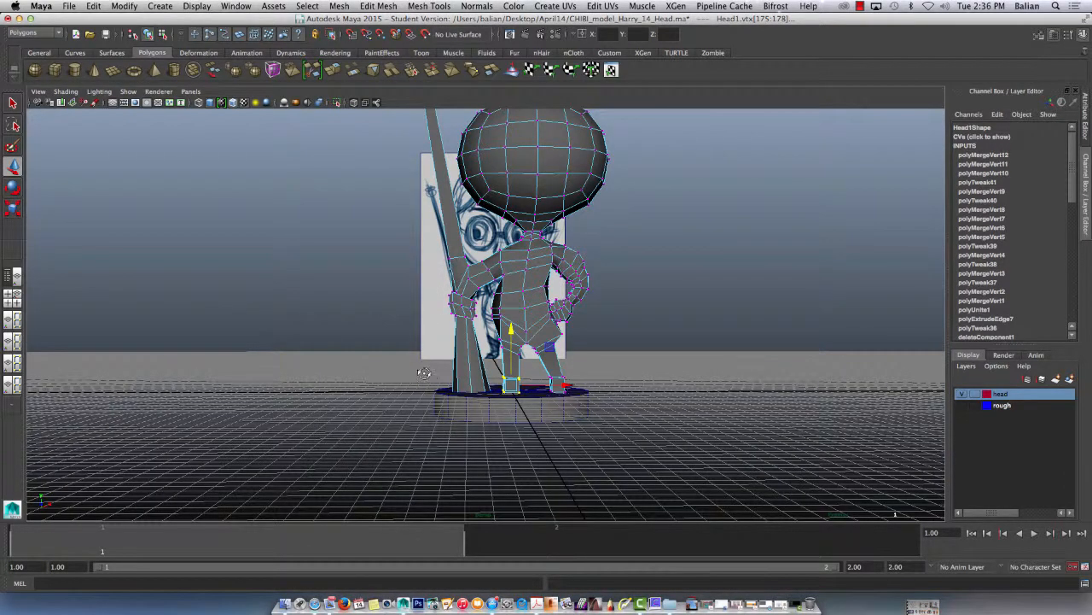
left_click_drag(424, 373, 376, 385, "alt")
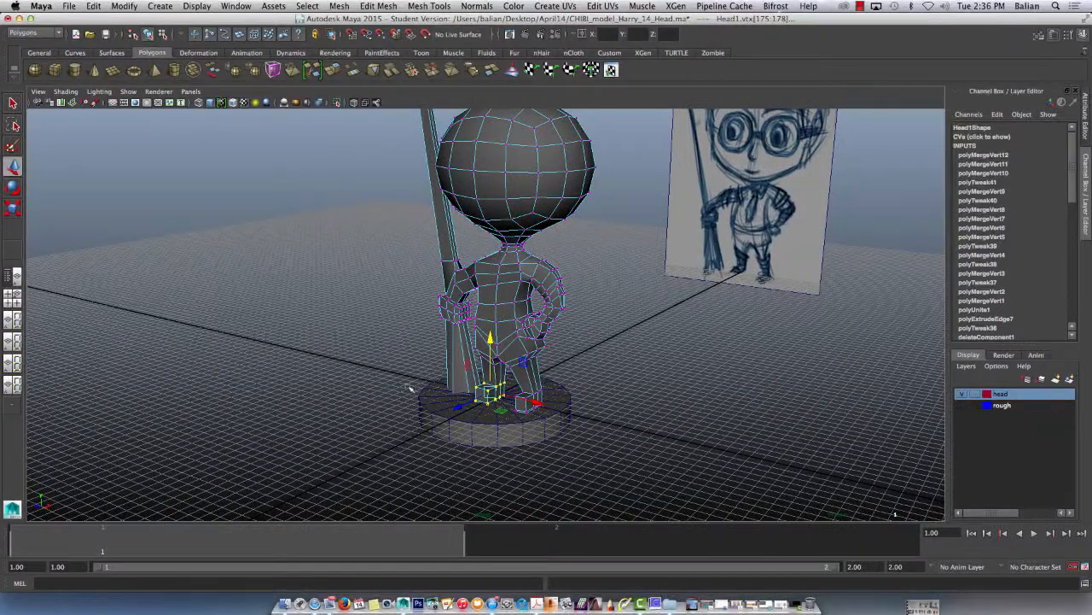
key("e")
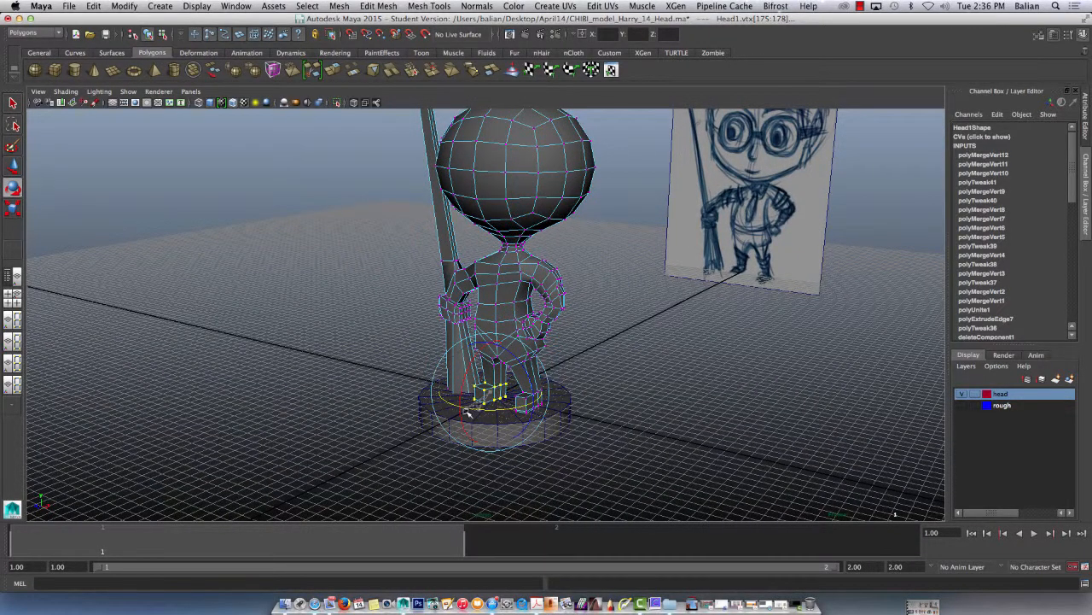
left_click_drag(350, 358, 286, 342, "alt")
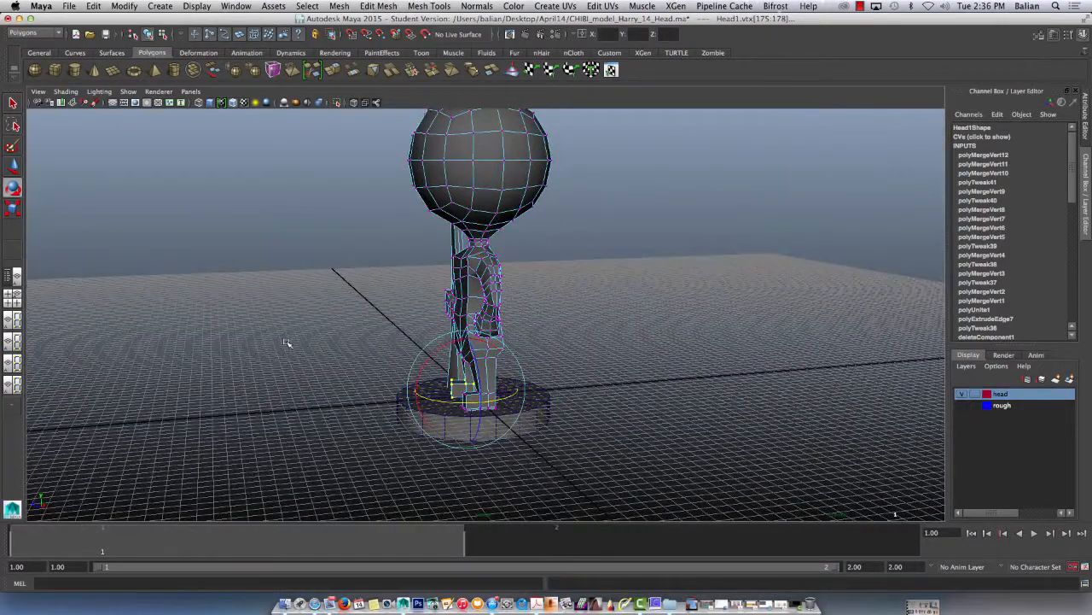
key("w")
left_click_drag(412, 394, 418, 393)
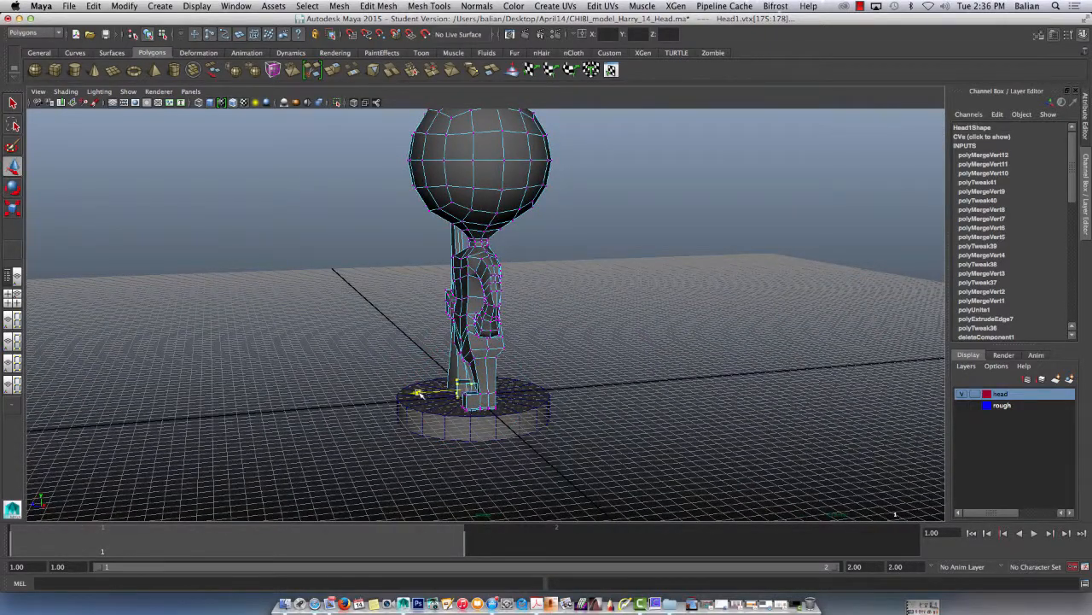
Step: Shift the vertices of the foot on the hand-on-hip side along Z and turn them slightly about the vertical axis
left_click_drag(311, 367, 464, 378, "alt")
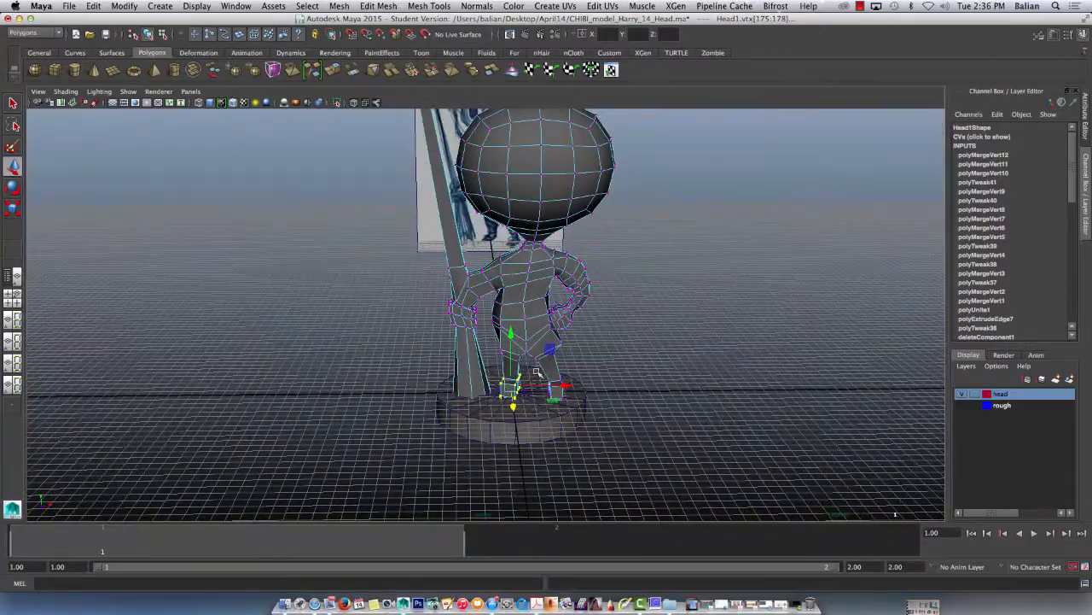
left_click_drag(564, 376, 412, 405, "alt")
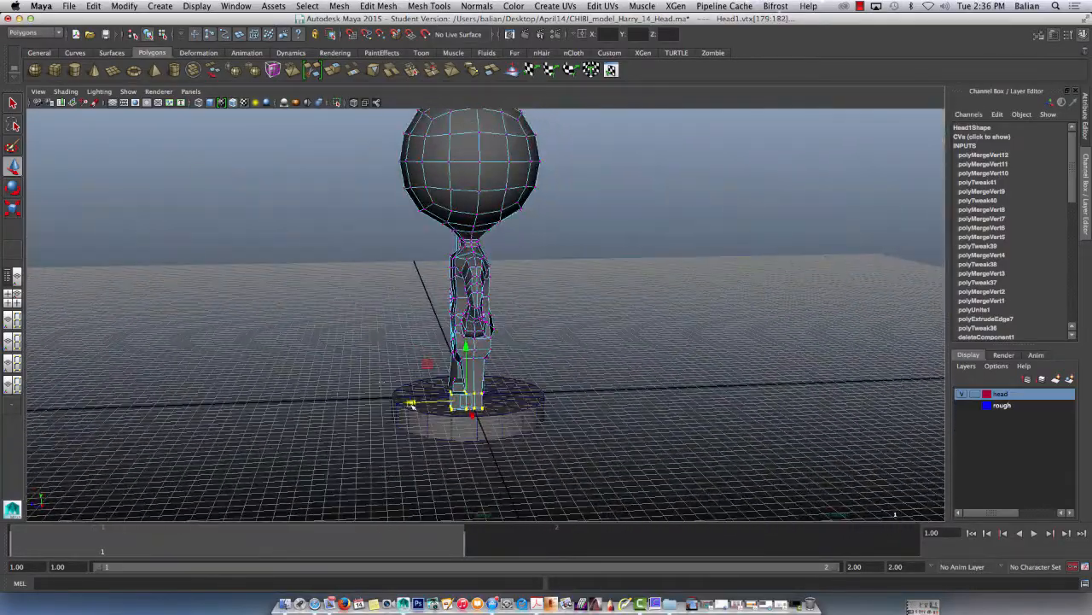
left_click_drag(358, 370, 402, 383, "alt")
key("e")
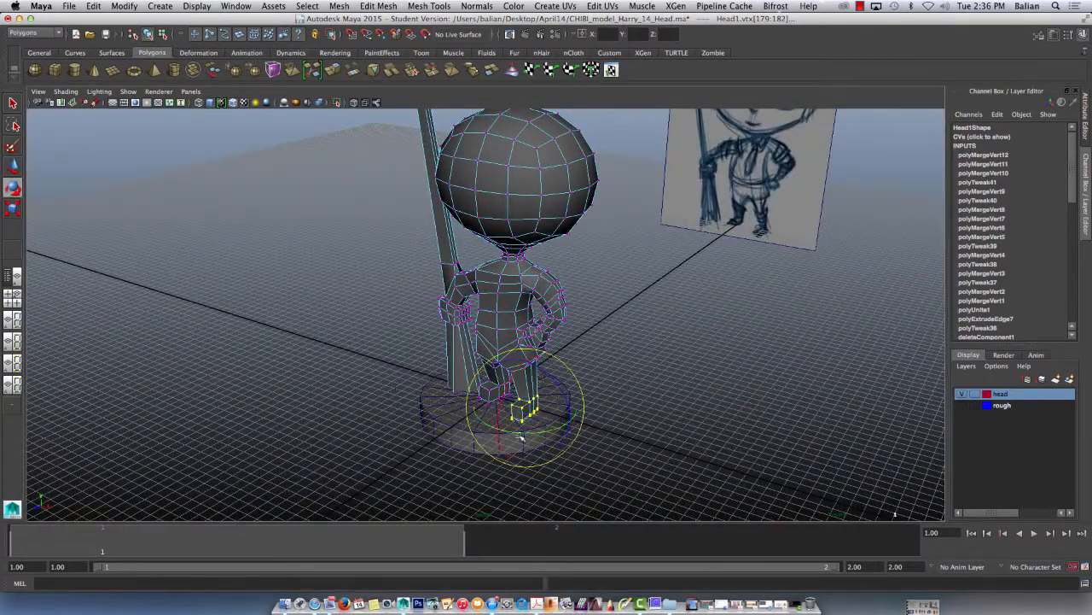
left_click_drag(514, 434, 523, 437)
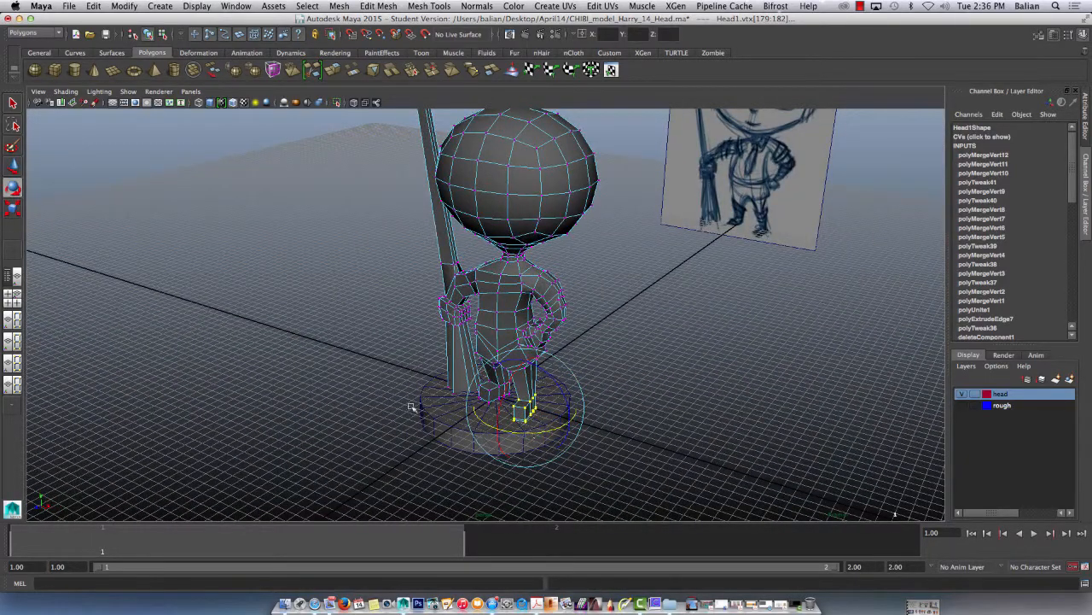
Step: Check the feet on the base from several angles and hide the perspective grid
mouse_move(356, 370)
left_mouse_down("alt")
mouse_move(199, 354)
mouse_move(282, 373)
mouse_move(442, 378)
mouse_move(359, 357)
left_mouse_up("alt")
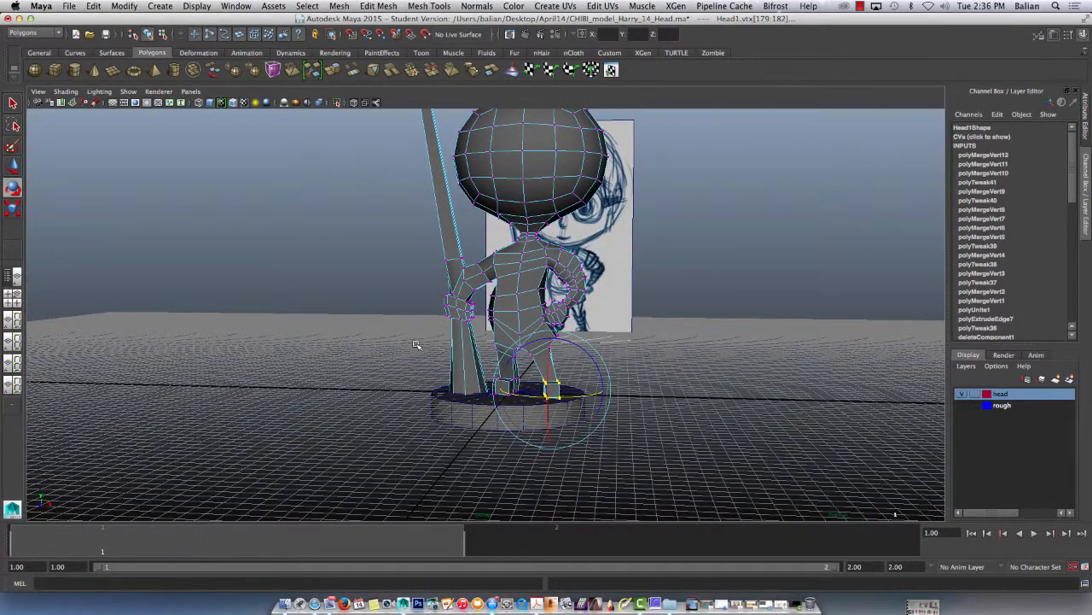
left_click_drag(353, 306, 405, 324, "alt")
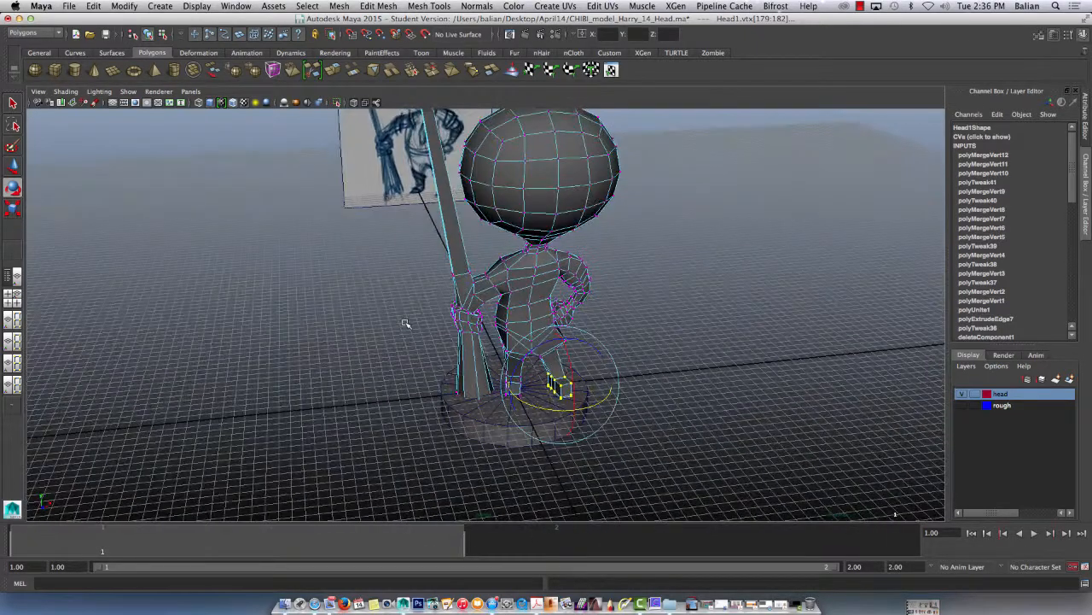
left_click(133, 103)
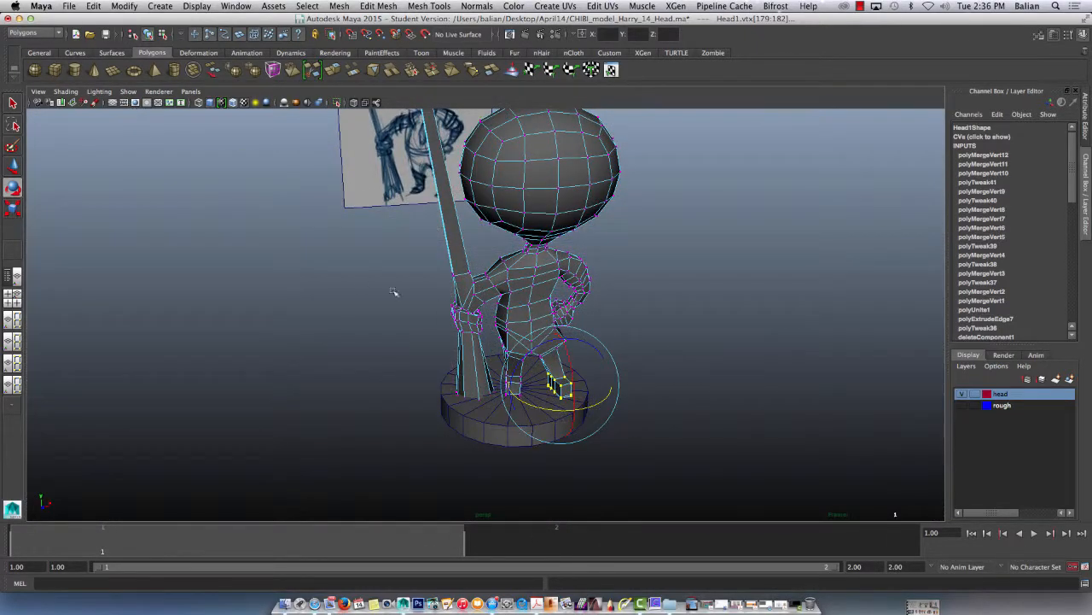
Step: Save the scene and accept the student version notice
right_click_drag(393, 292, 634, 453, "alt")
middle_click_drag(394, 393, 351, 244, "alt")
key("super+s")
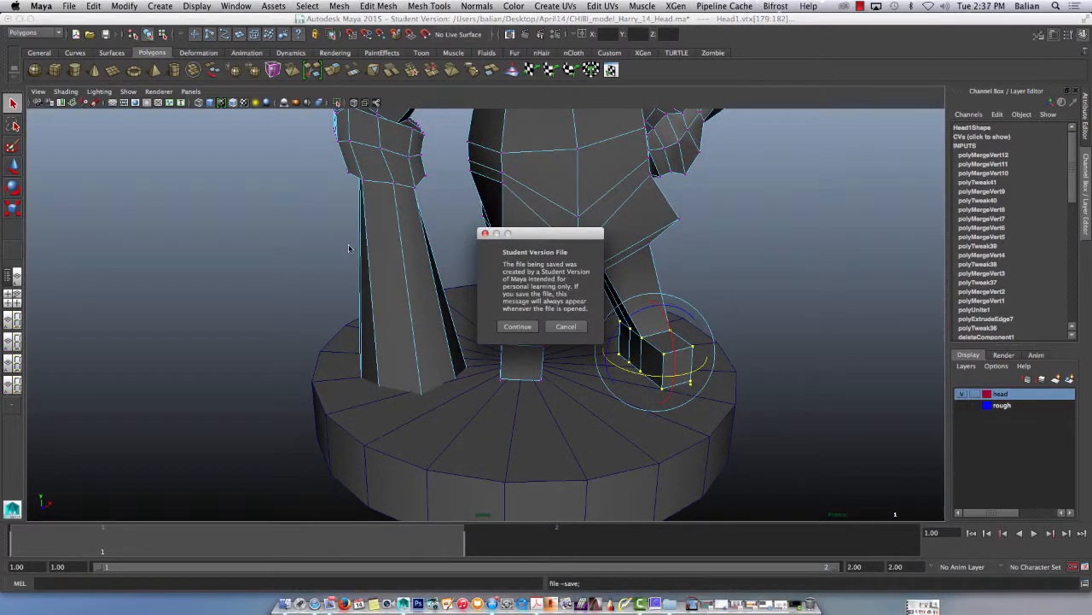
left_click(510, 324)
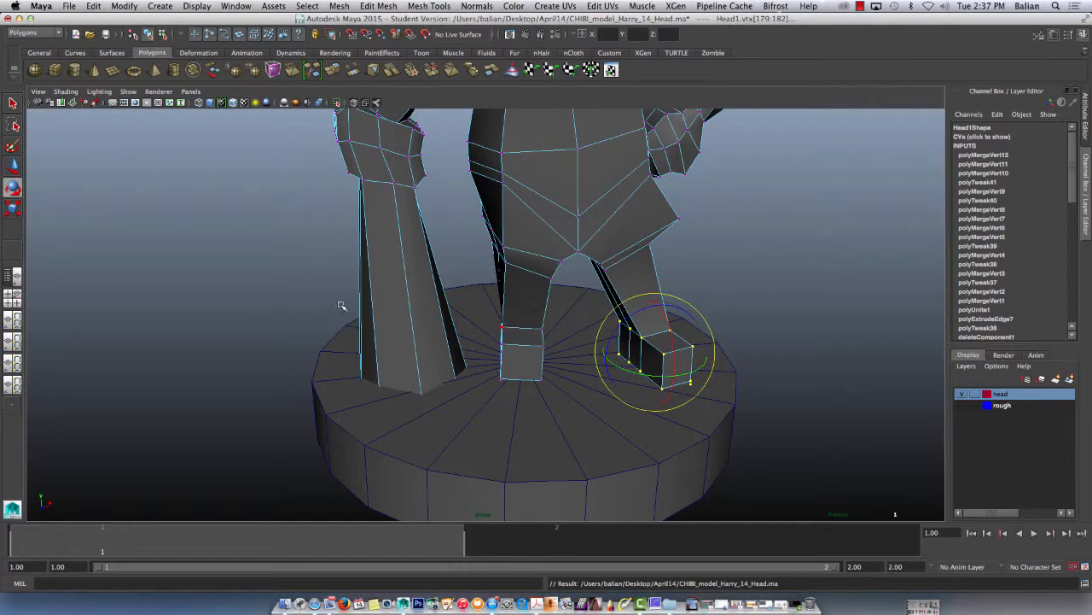
Step: Move the knuckle vertices on the body-facing side of the broom-gripping hand slightly along X toward the broom
left_click_drag(341, 306, 320, 277, "alt")
right_click_drag(394, 173, 417, 241, "alt")
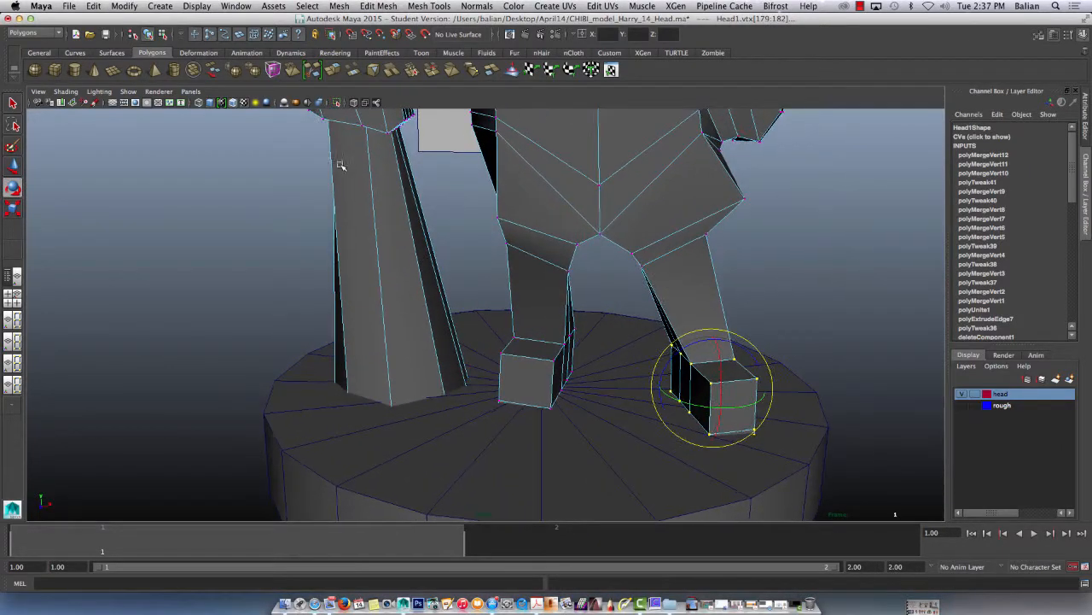
middle_click_drag(340, 165, 422, 383, "alt")
left_click_drag(471, 271, 431, 291, "alt")
left_click(461, 316)
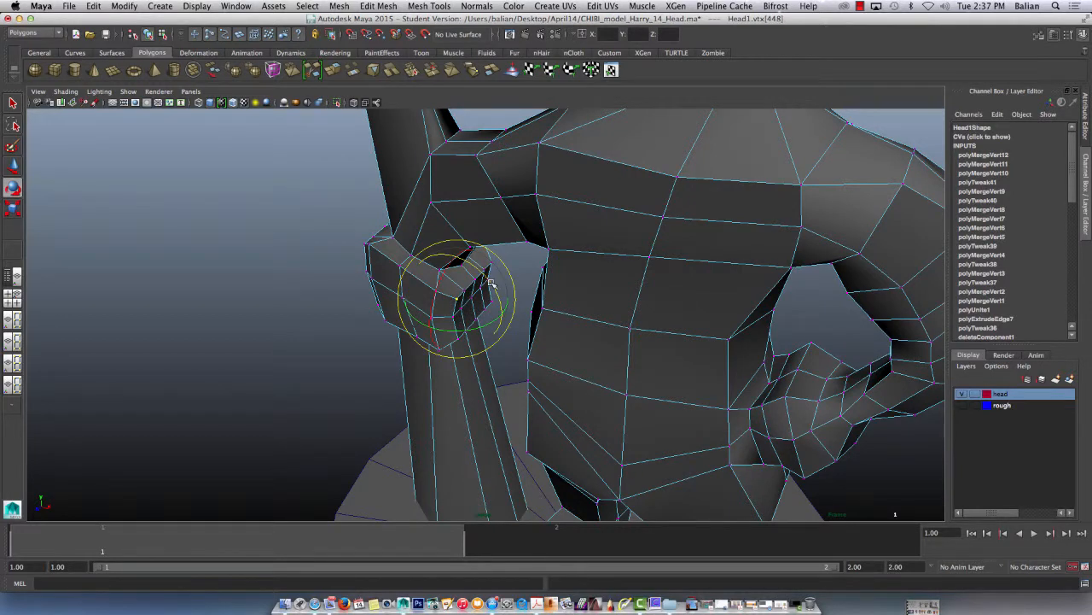
key("w")
left_click_drag(487, 253, 489, 289, "shift")
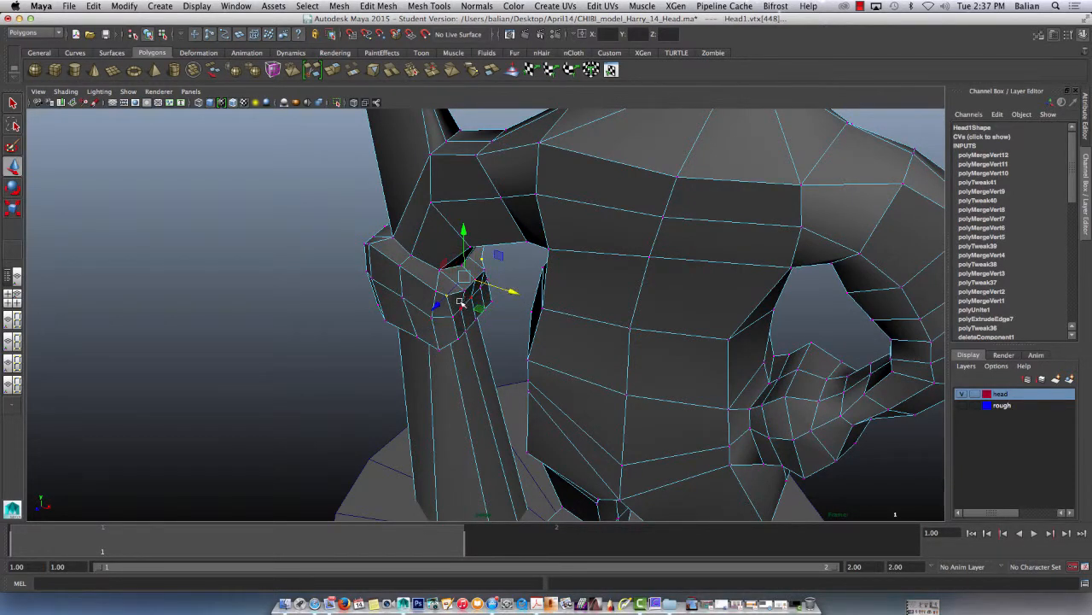
left_click(464, 292)
left_click(484, 273, "shift")
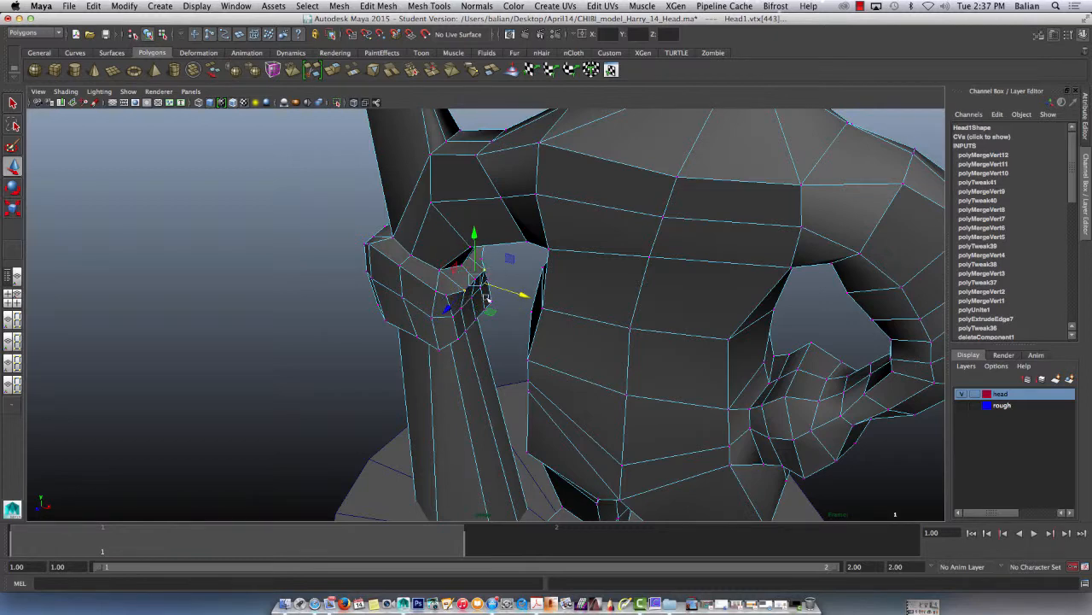
left_click_drag(509, 288, 507, 292)
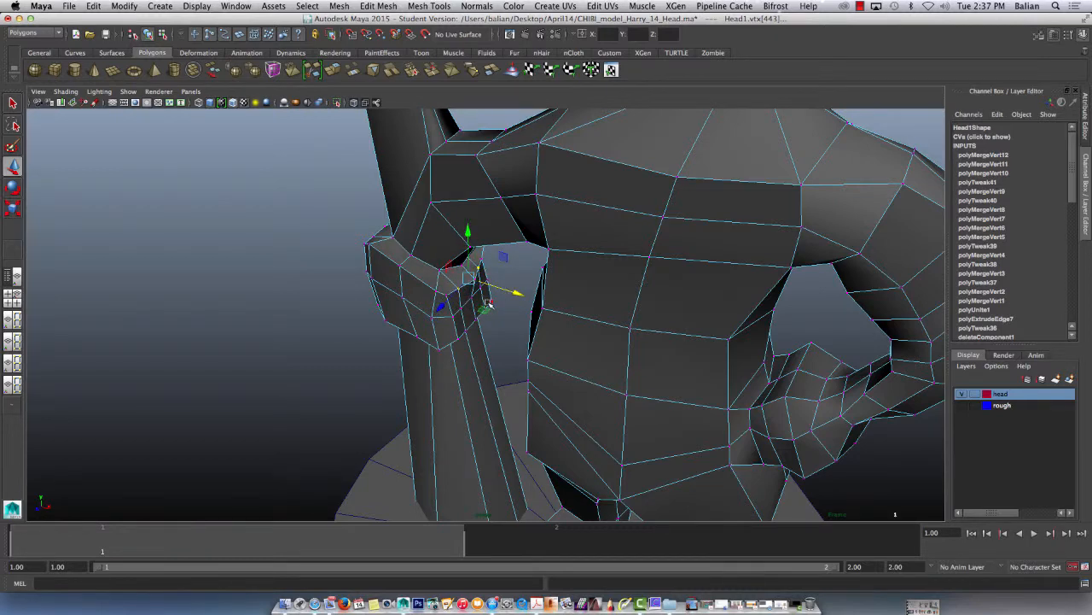
Step: Select the knuckle vertices on the outer side of the broom-gripping hand and shift them slightly to even out the fist
left_click_drag(341, 297, 450, 301, "alt")
left_click(432, 288)
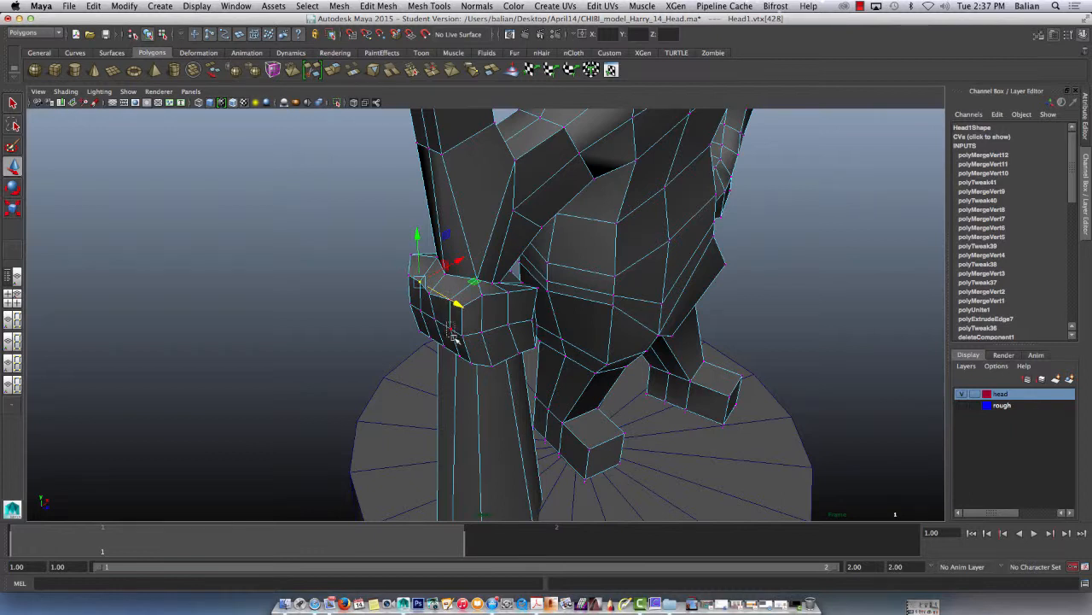
left_click(450, 291)
left_click(453, 308)
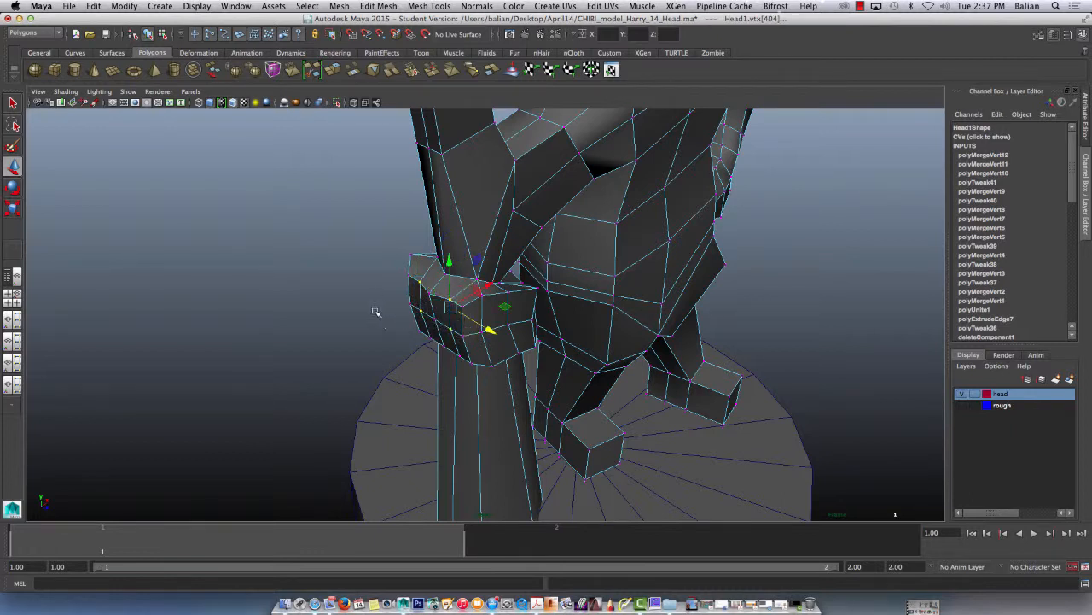
left_click_drag(376, 311, 363, 341, "alt")
left_click_drag(479, 289, 480, 291)
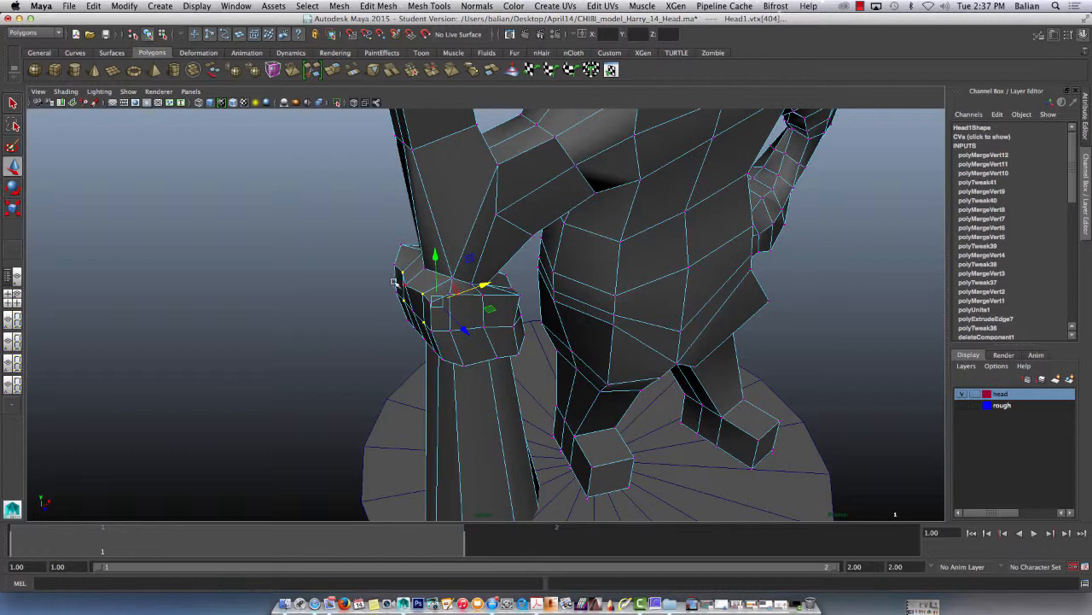
left_click(387, 261)
left_click_drag(394, 266, 397, 270)
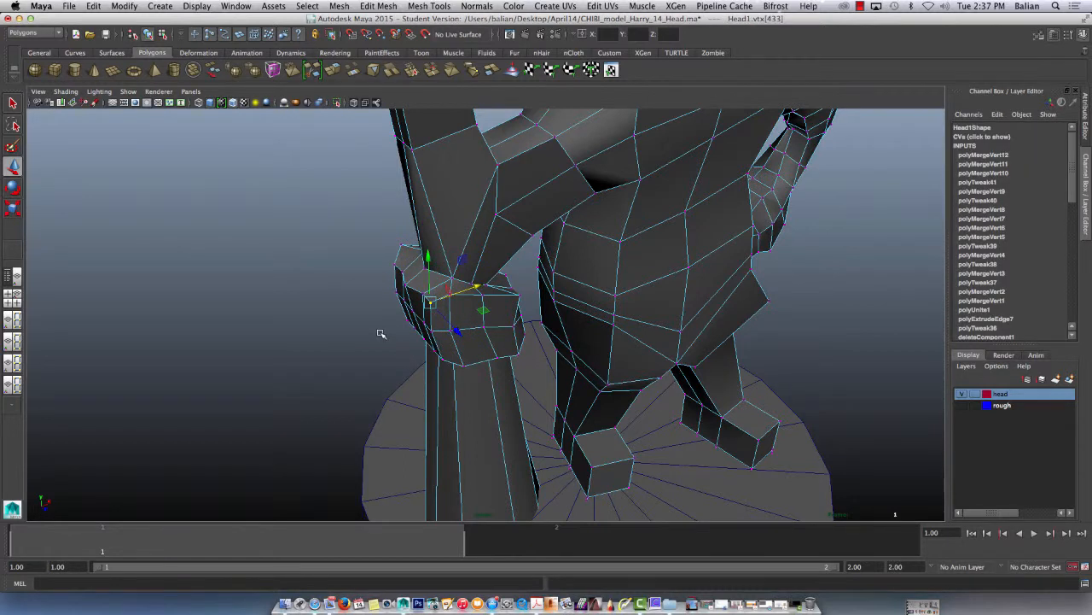
Step: Examine the model from the top view, and return to the perspective view
key("space")
left_click_drag(431, 283, 417, 312)
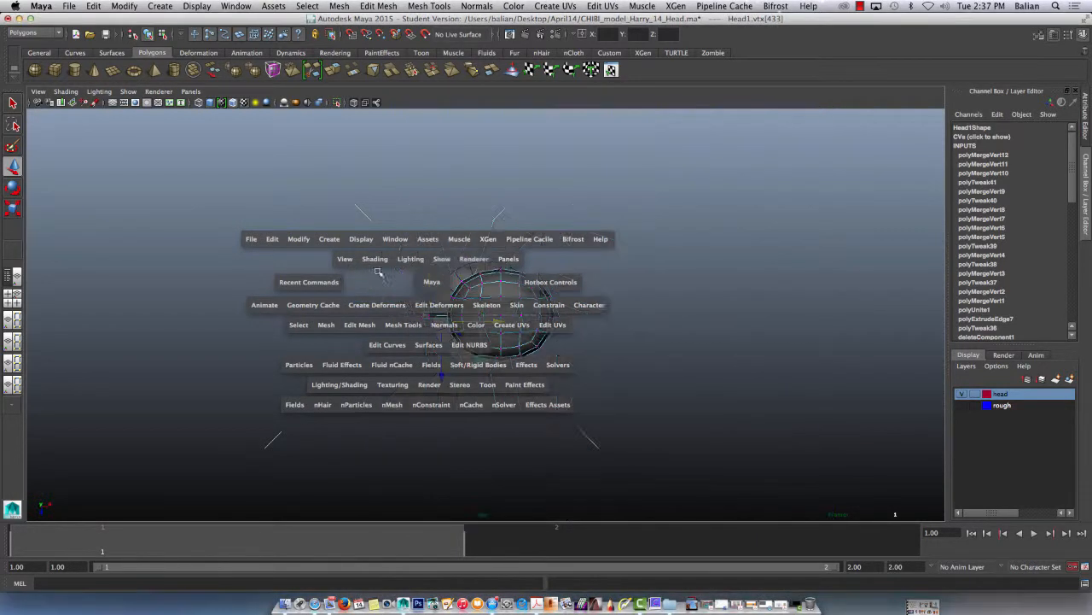
left_click(365, 289)
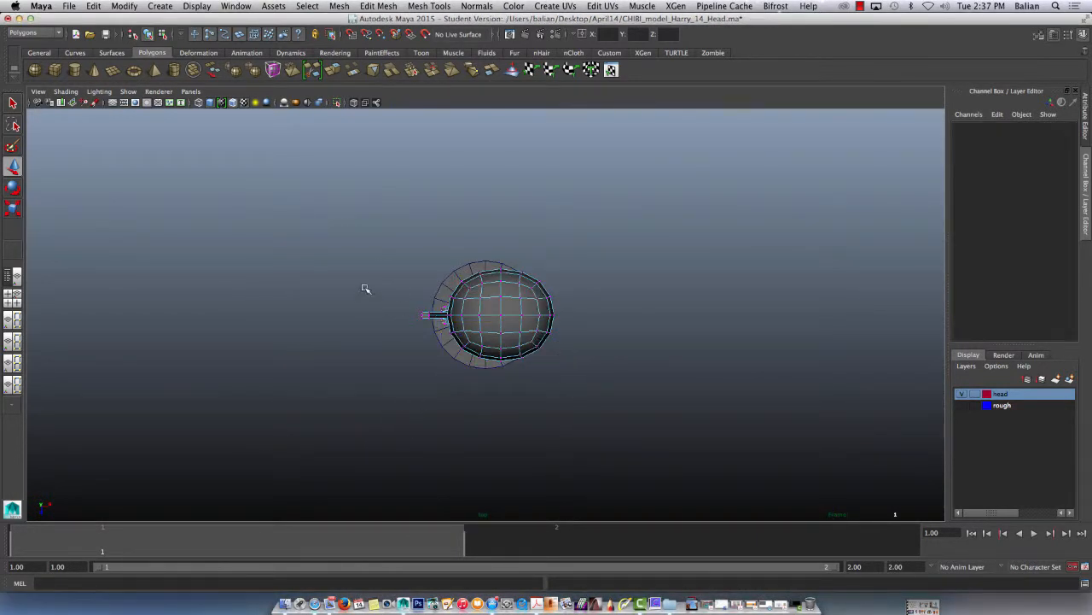
scroll(401, 290, "up", 10)
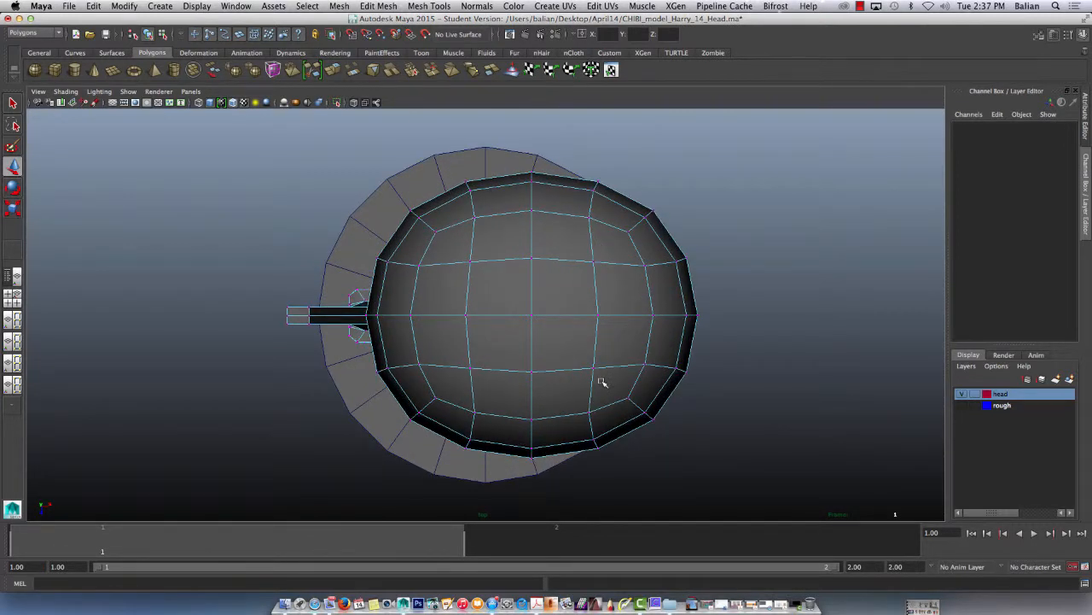
left_click(13, 103)
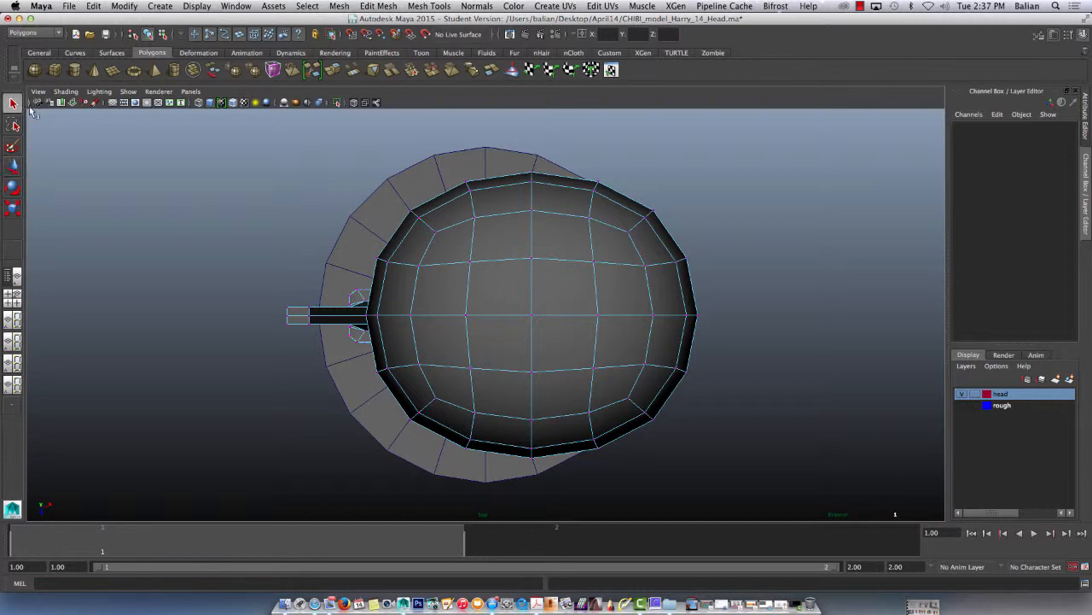
key("space")
left_click_drag(432, 315, 416, 290)
Step: Adjust an upper knuckle vertex of the broom-gripping hand, and shift the vertex at the handle's sleeve joint inward along X
left_click_drag(393, 416, 465, 306, "alt")
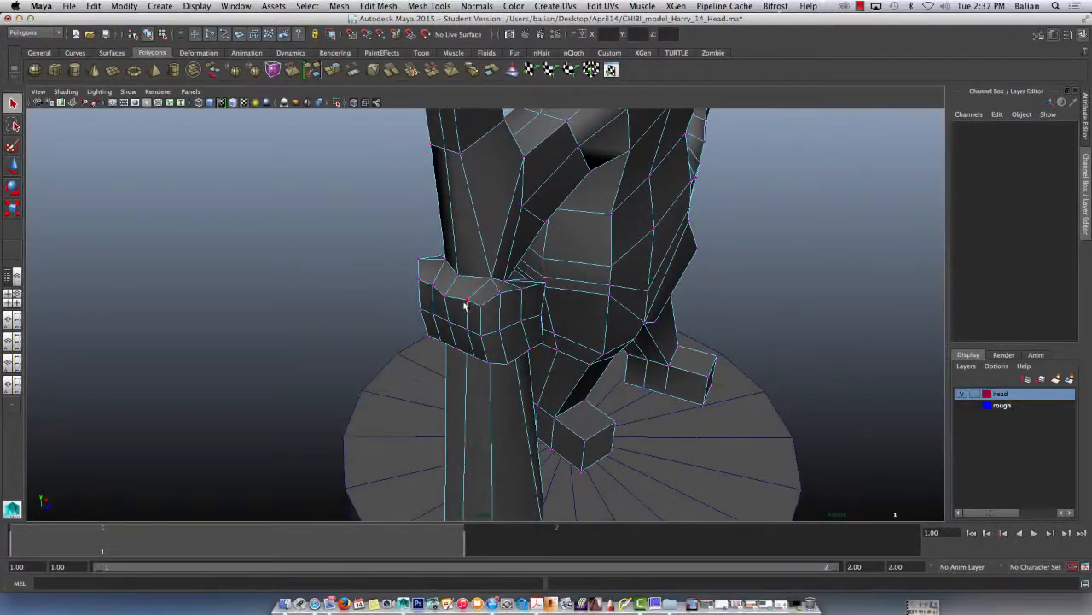
left_click(445, 297)
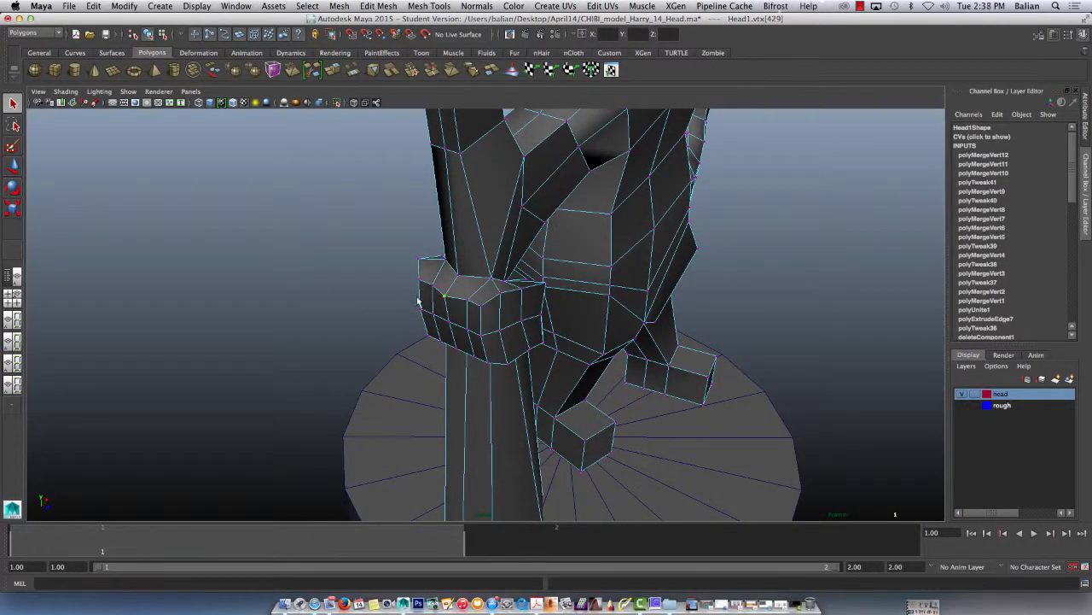
key("w")
left_click_drag(475, 271, 470, 295)
left_click_drag(356, 329, 278, 313, "alt")
left_click_drag(320, 283, 507, 337, "alt")
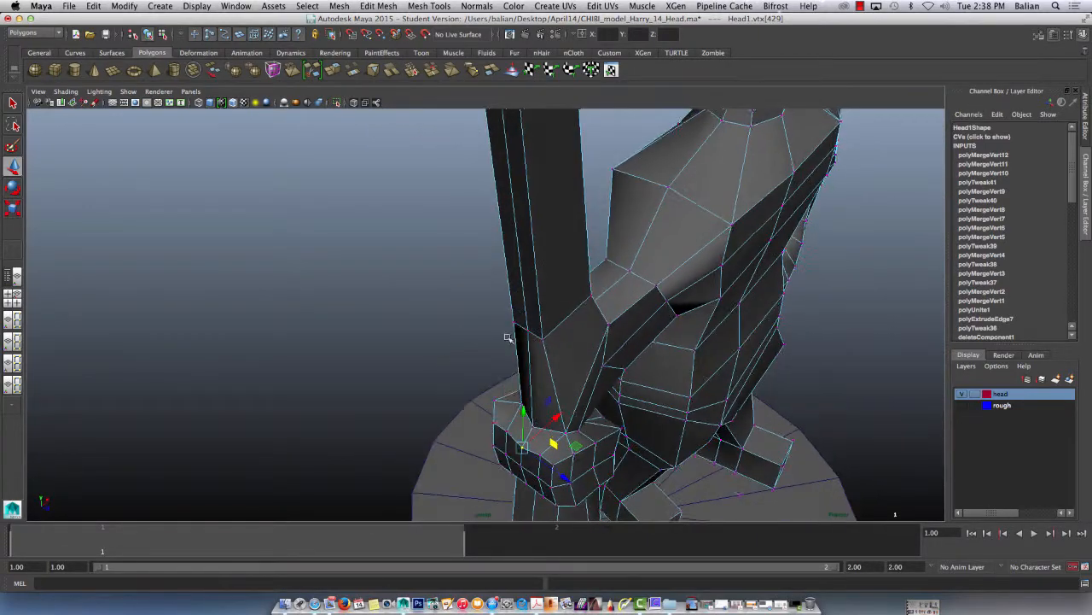
left_click(526, 331)
left_click_drag(562, 306, 536, 290)
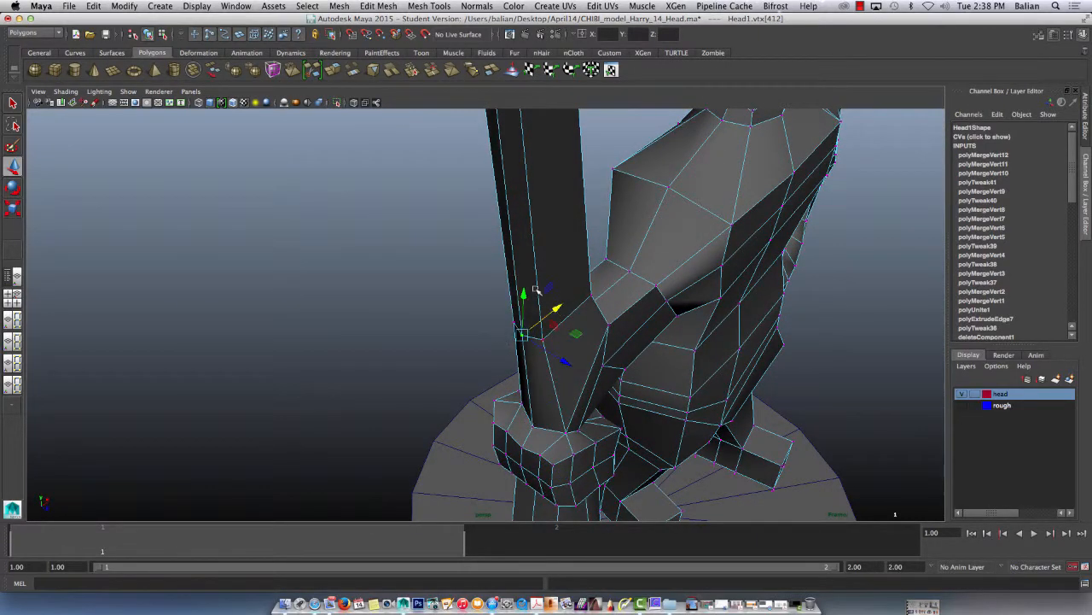
Step: Switch the model to object mode and insert two edge loops around the broom handle near its top end
right_click_drag(457, 198, 465, 544, "alt")
middle_click_drag(433, 232, 472, 435, "alt")
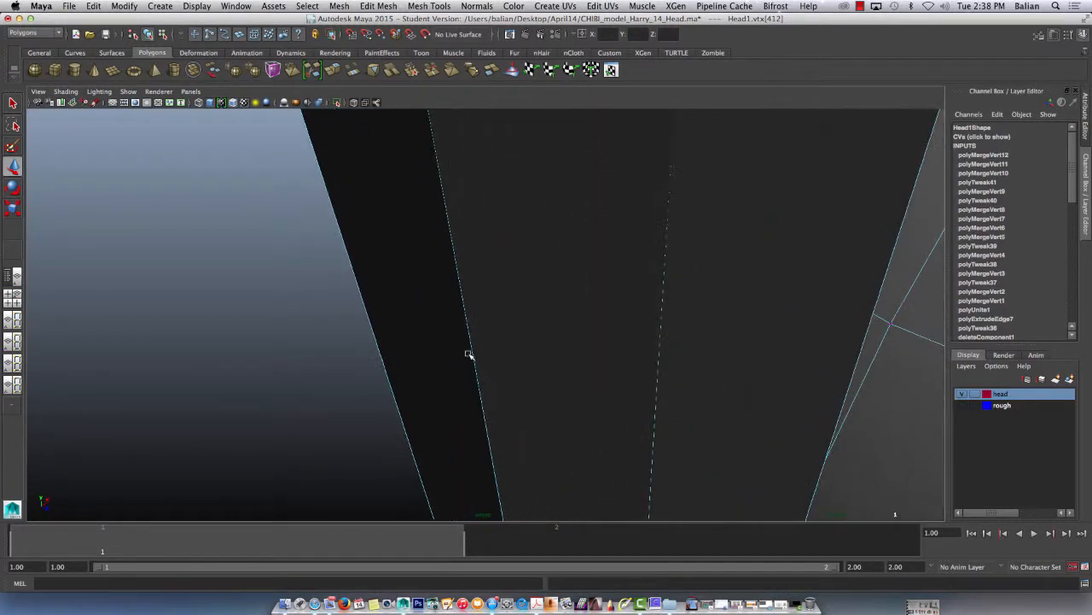
right_click_drag(462, 359, 343, 261, "alt")
left_click_drag(456, 239, 448, 254, "alt")
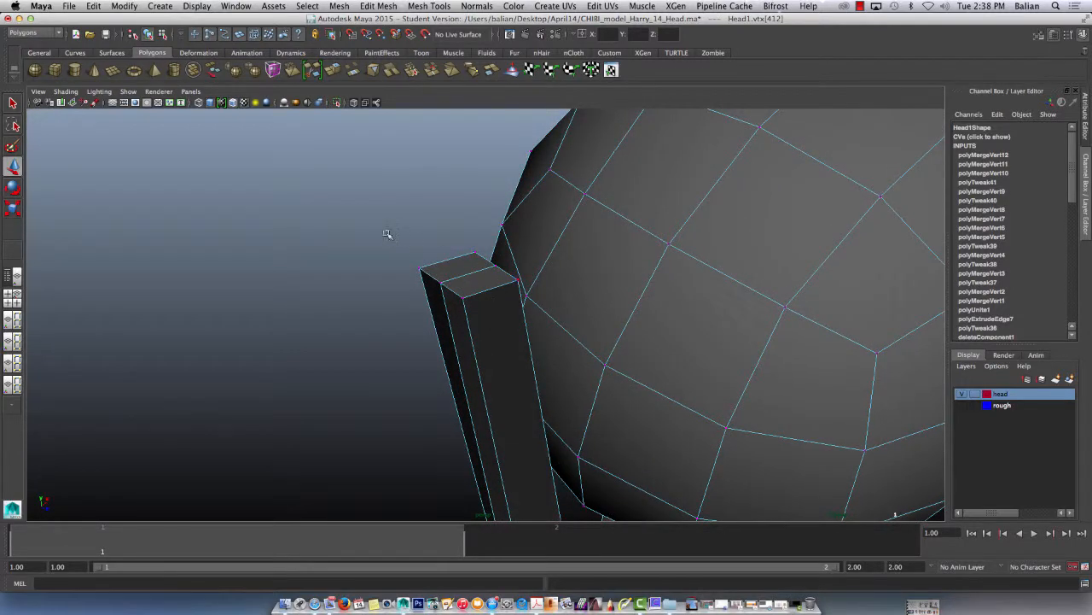
right_click_drag(489, 287, 491, 297)
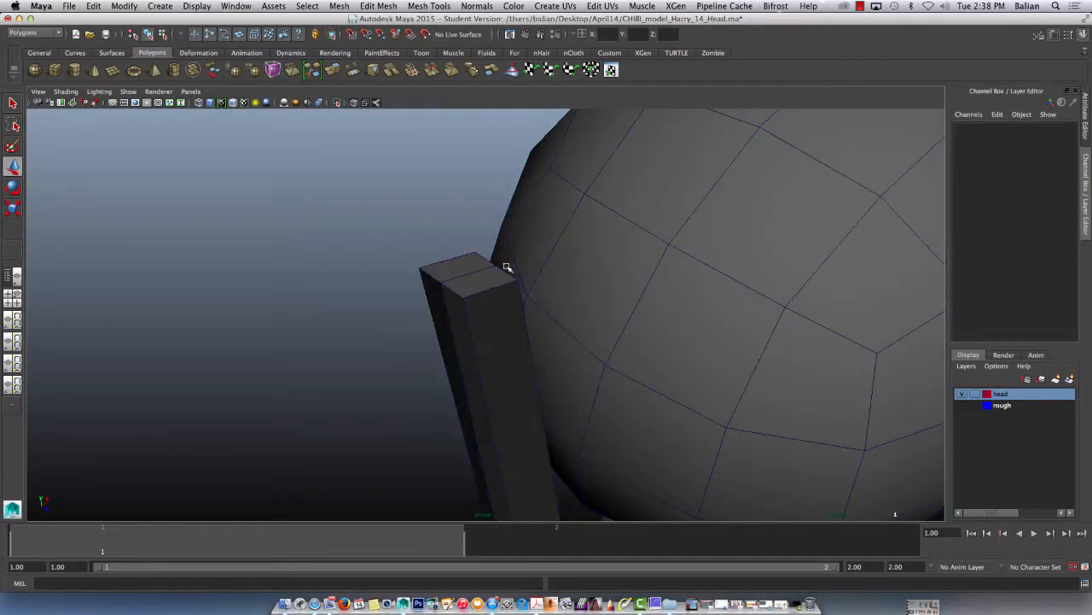
right_click_drag(402, 349, 353, 293, "alt")
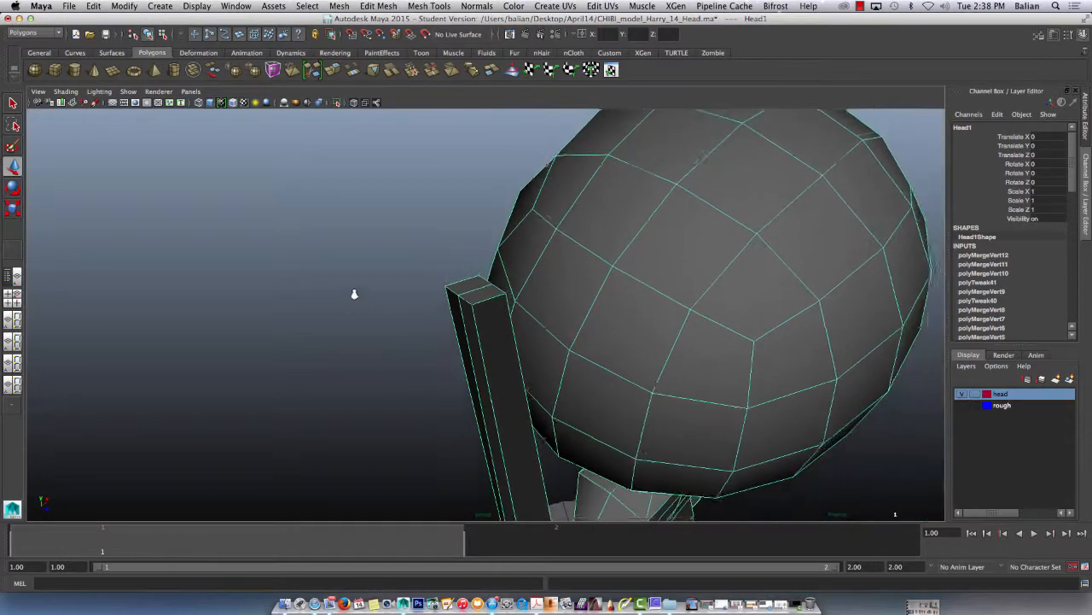
left_click_drag(354, 292, 414, 244, "alt")
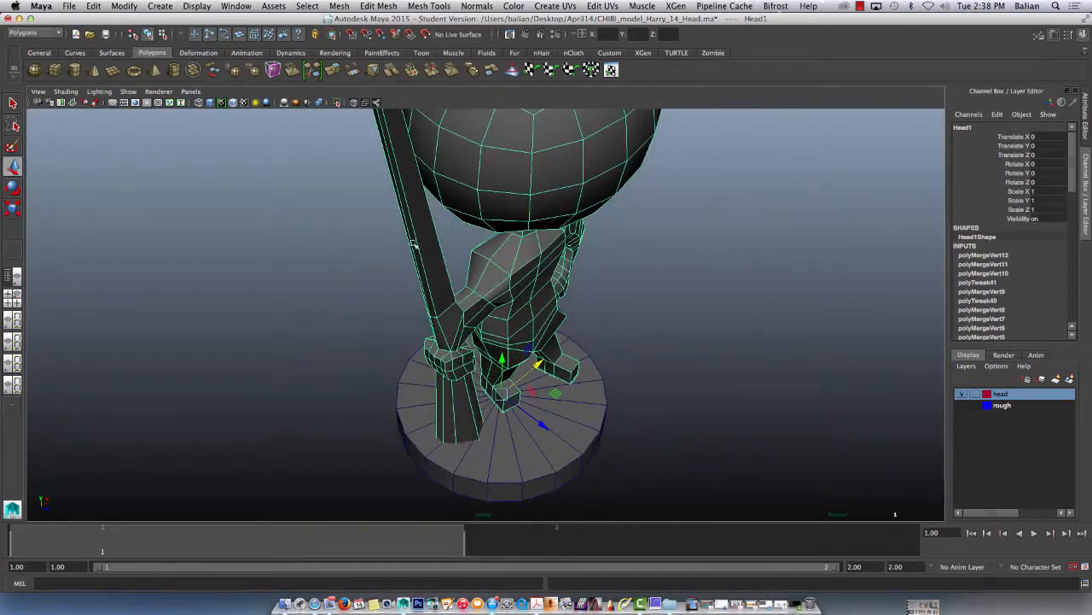
left_click_drag(441, 312, 382, 283, "alt")
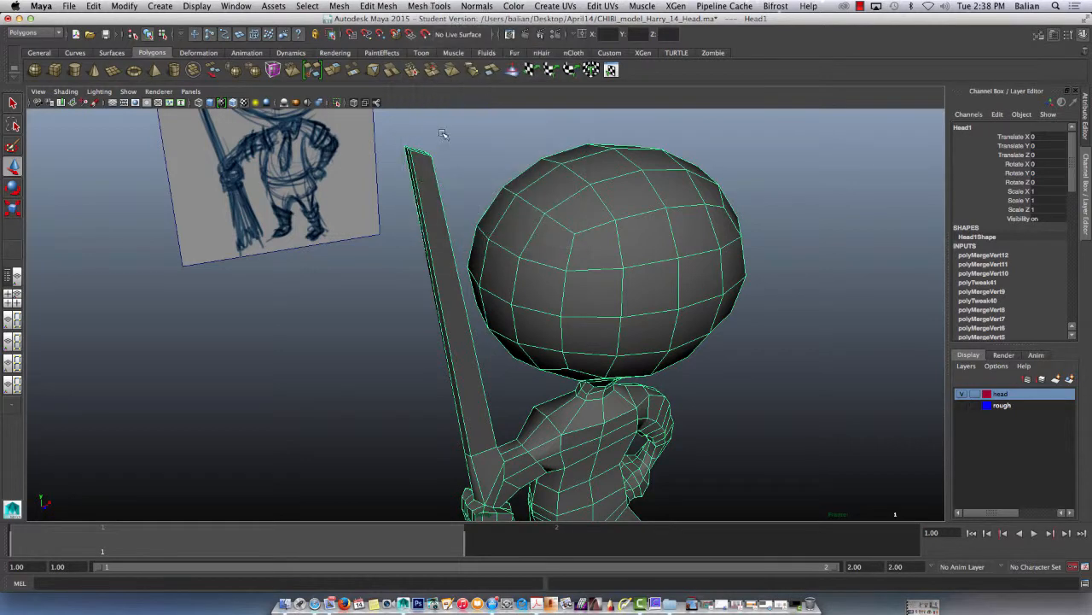
left_click(414, 7)
left_click(444, 139)
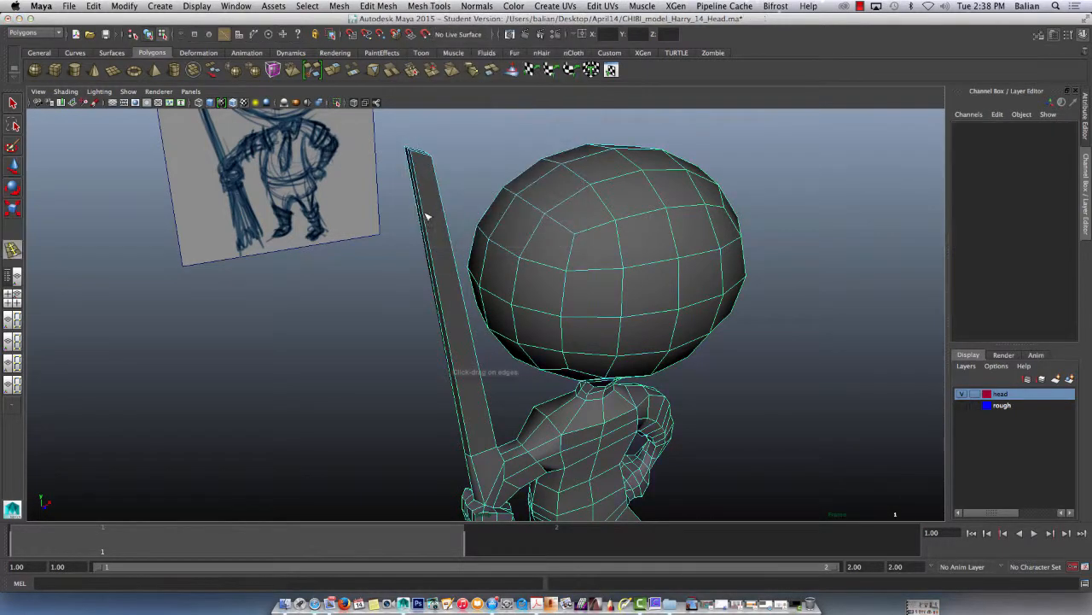
left_click_drag(418, 185, 416, 176)
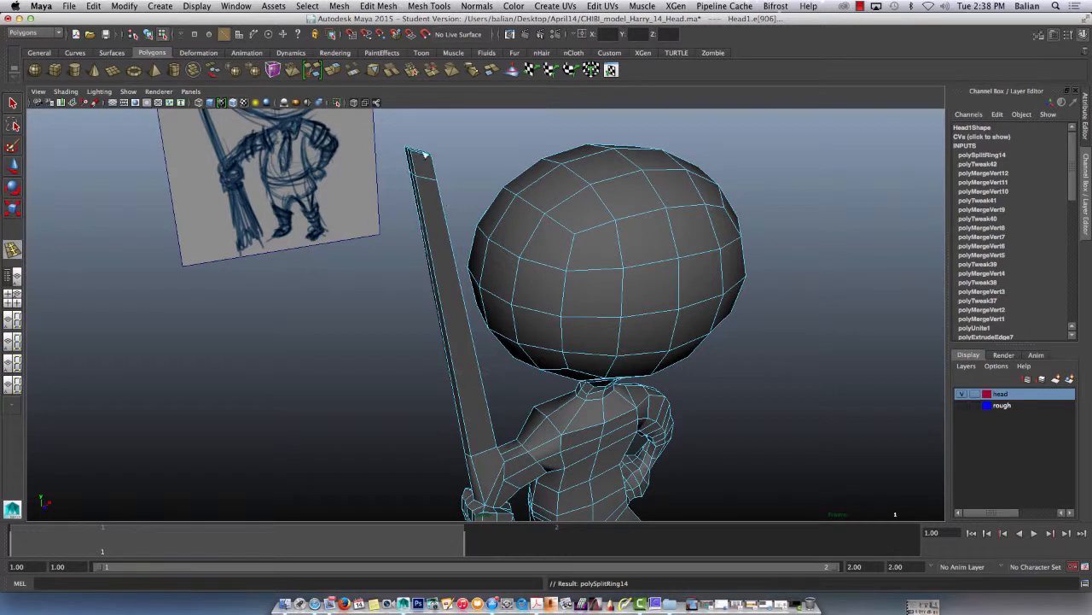
left_click(416, 162)
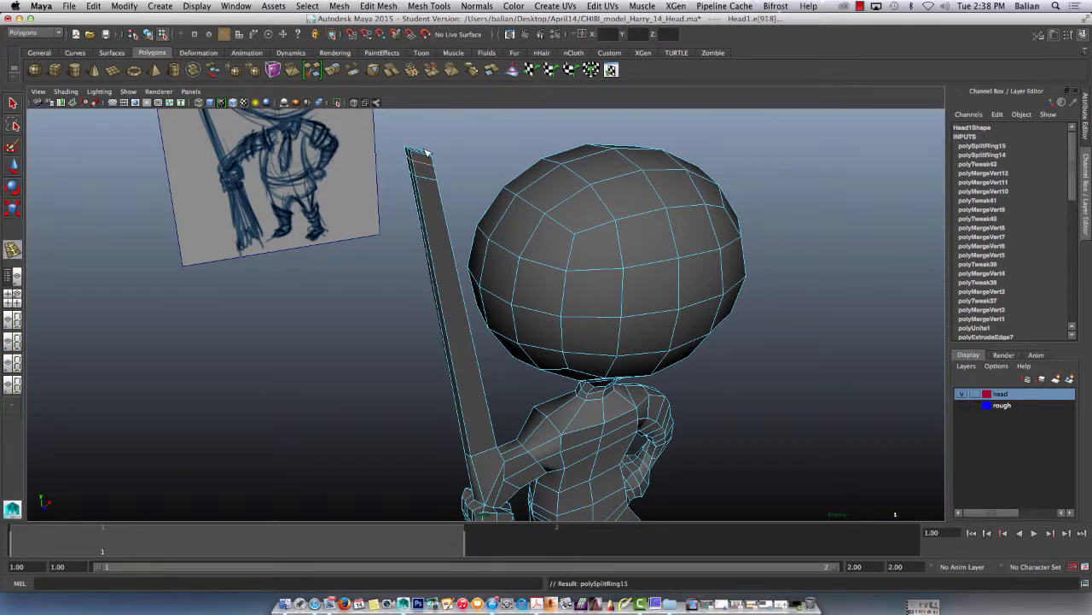
Step: In vertex mode, frame the broom handle's top and pull its outer-side vertices inward to narrow and round the tip
key("w")
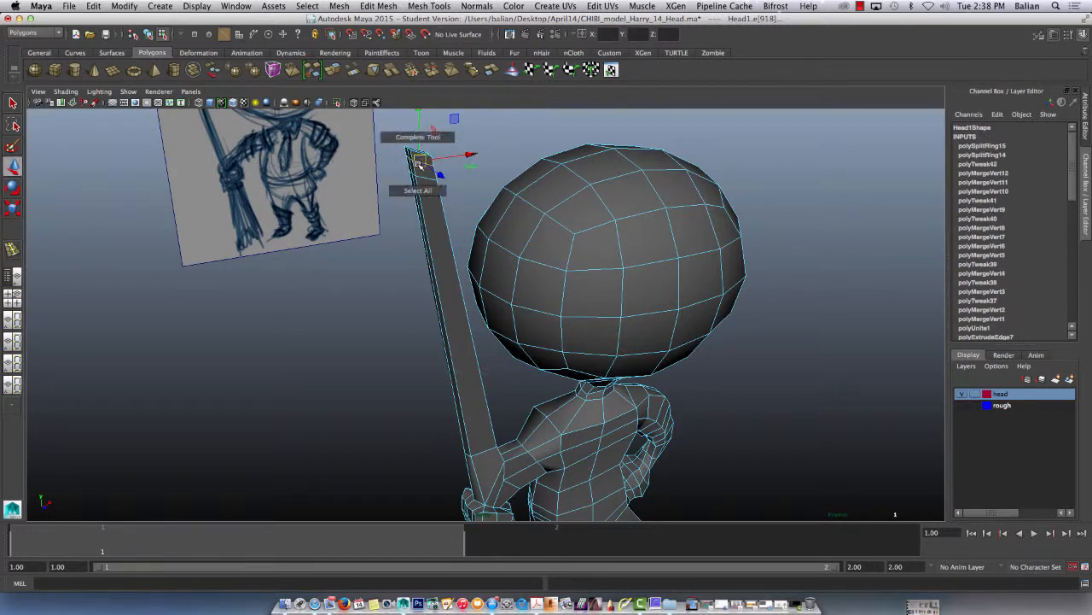
right_click_drag(435, 179, 384, 196)
left_click_drag(396, 130, 448, 184)
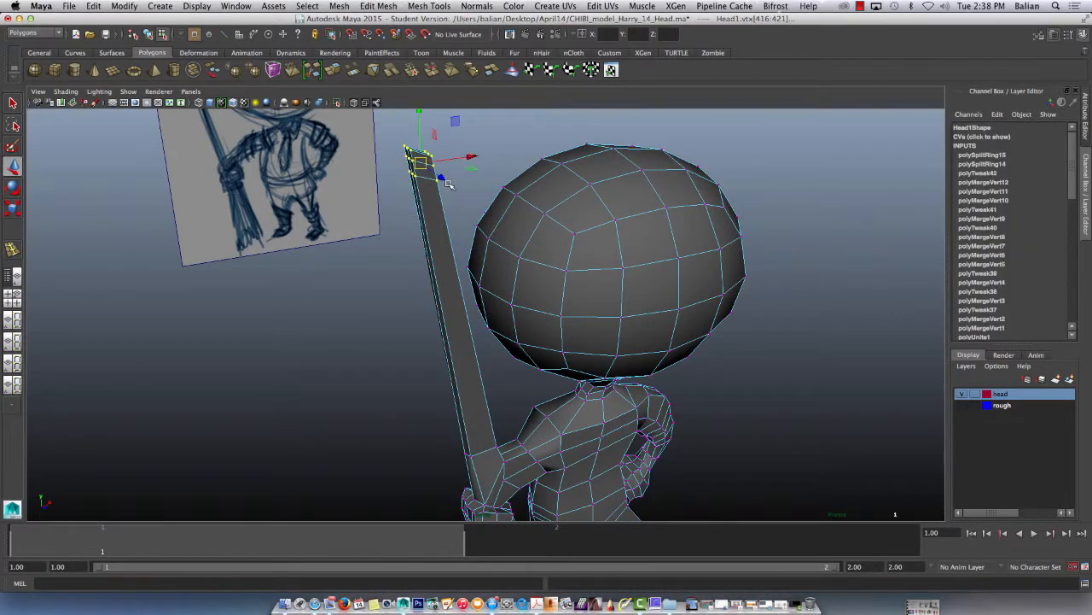
key("f")
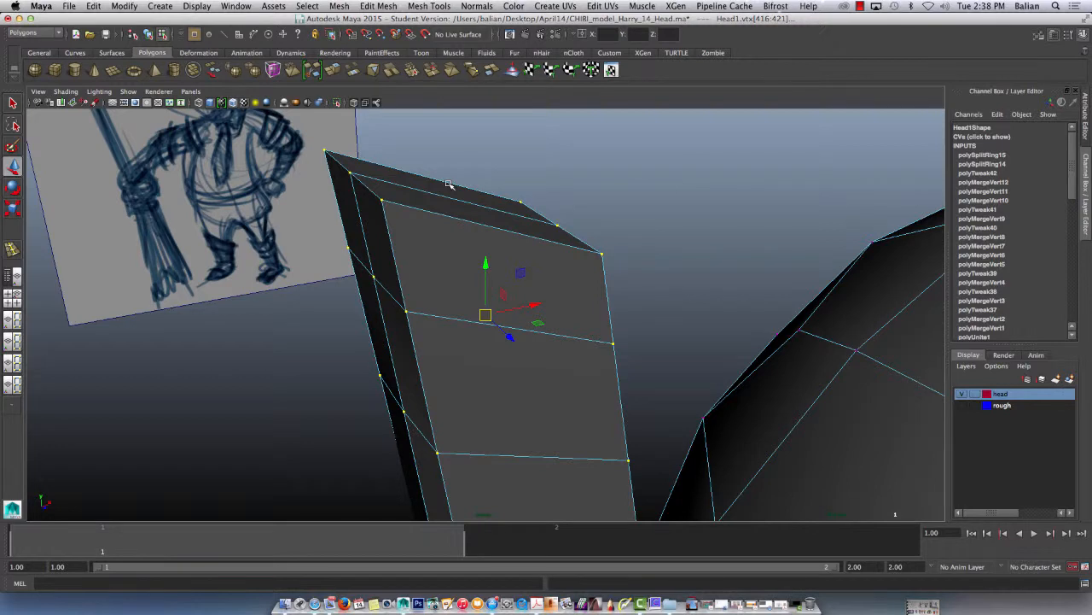
left_click(381, 197)
left_click_drag(319, 144, 346, 168, "shift")
left_click_drag(393, 201, 435, 154)
left_click(351, 173)
left_click_drag(398, 297, 464, 301)
left_click(347, 248)
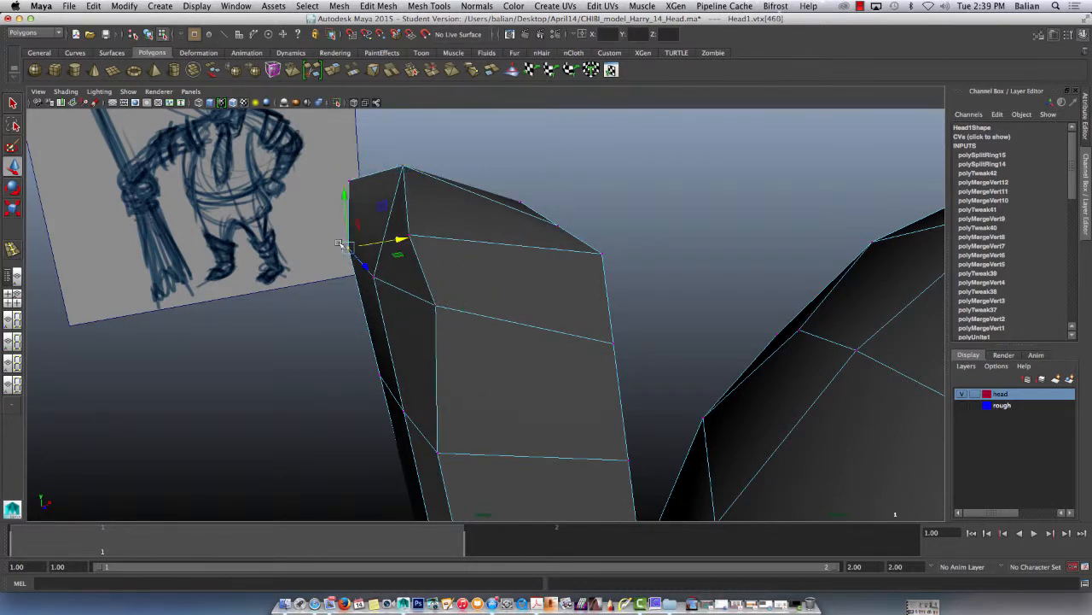
left_click_drag(367, 245, 380, 241)
Step: Pull the head-side corner vertices of the broom handle's top inward, shaping the opposite side of the tip
left_click_drag(464, 291, 475, 324, "alt")
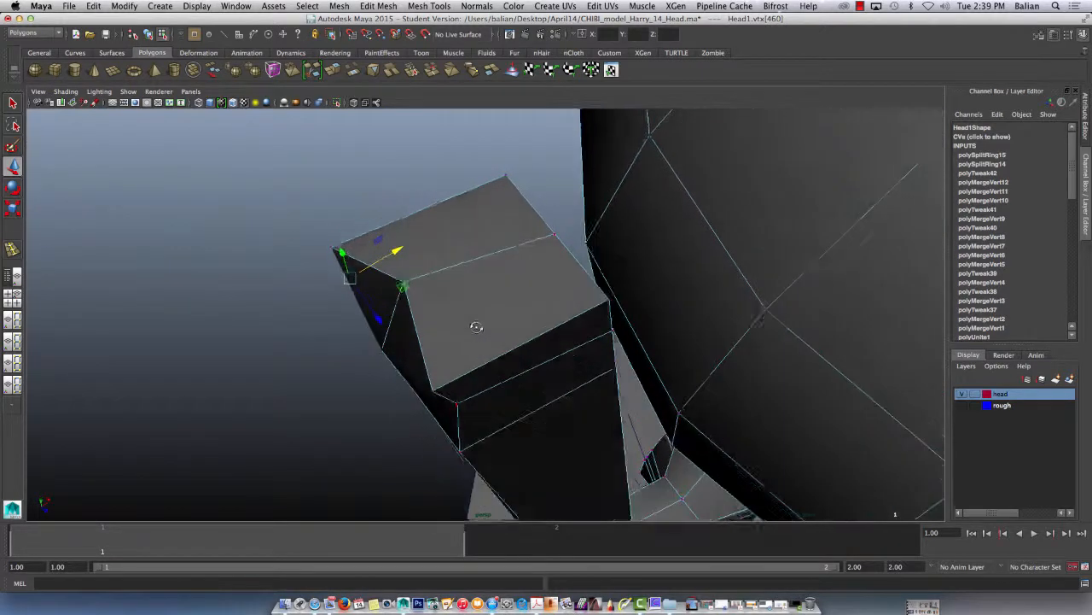
left_click(330, 254)
left_click_drag(362, 239, 324, 245, "alt")
left_click(573, 271)
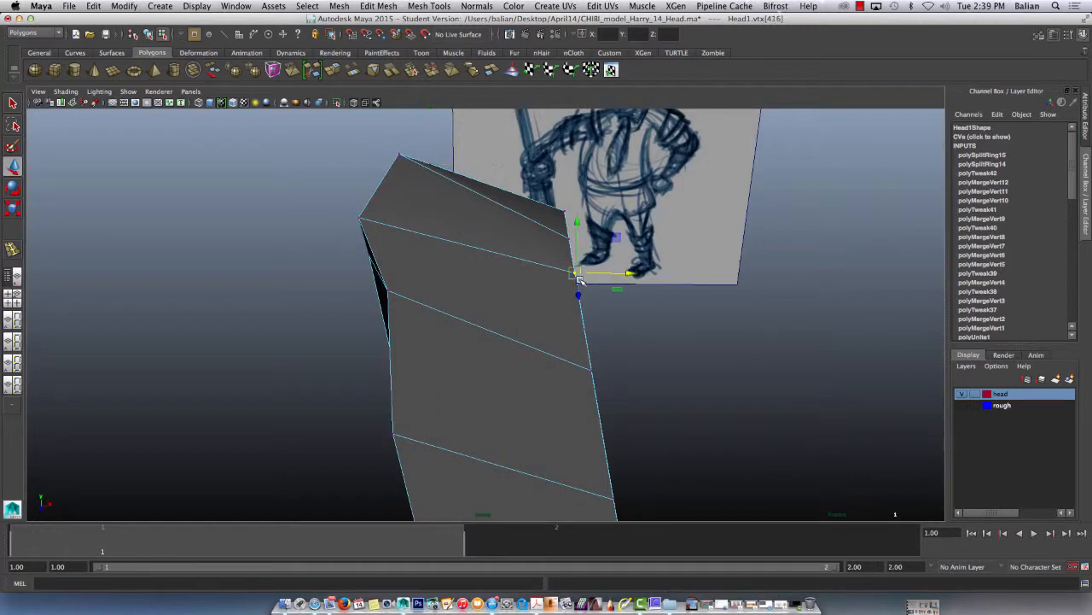
left_click_drag(619, 273, 578, 273)
left_click_drag(487, 263, 422, 273, "alt")
left_click(608, 264)
left_click_drag(636, 283, 554, 242)
mouse_move(369, 270)
left_mouse_down("alt")
mouse_move(476, 245)
mouse_move(434, 253)
mouse_move(461, 228)
mouse_move(478, 235)
mouse_move(501, 276)
mouse_move(463, 267)
mouse_move(546, 307)
mouse_move(483, 319)
mouse_move(299, 293)
mouse_move(321, 299)
mouse_move(383, 390)
mouse_move(239, 224)
left_mouse_up("alt")
left_click(412, 229)
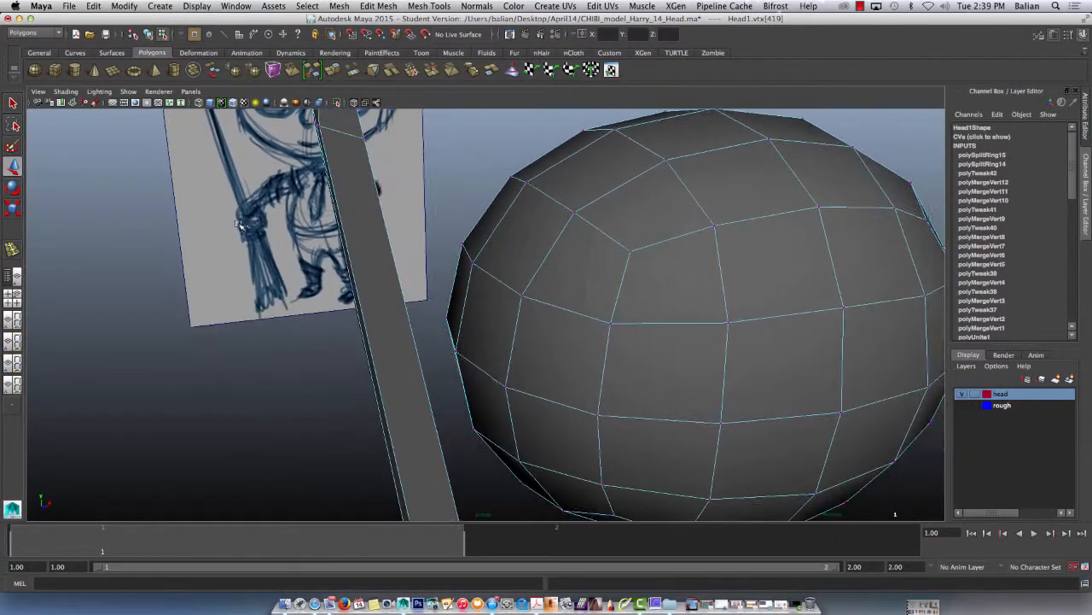
Step: Move the head-side vertex of the lower edge loop near the broom handle's tip inward along X
left_click_drag(315, 315, 298, 318, "alt")
mouse_move(290, 299)
left_mouse_down("alt")
mouse_move(366, 170)
mouse_move(378, 219)
mouse_move(373, 325)
mouse_move(393, 339)
mouse_move(375, 256)
mouse_move(388, 204)
mouse_move(433, 224)
left_mouse_up("alt")
left_click(398, 223)
left_click(408, 261)
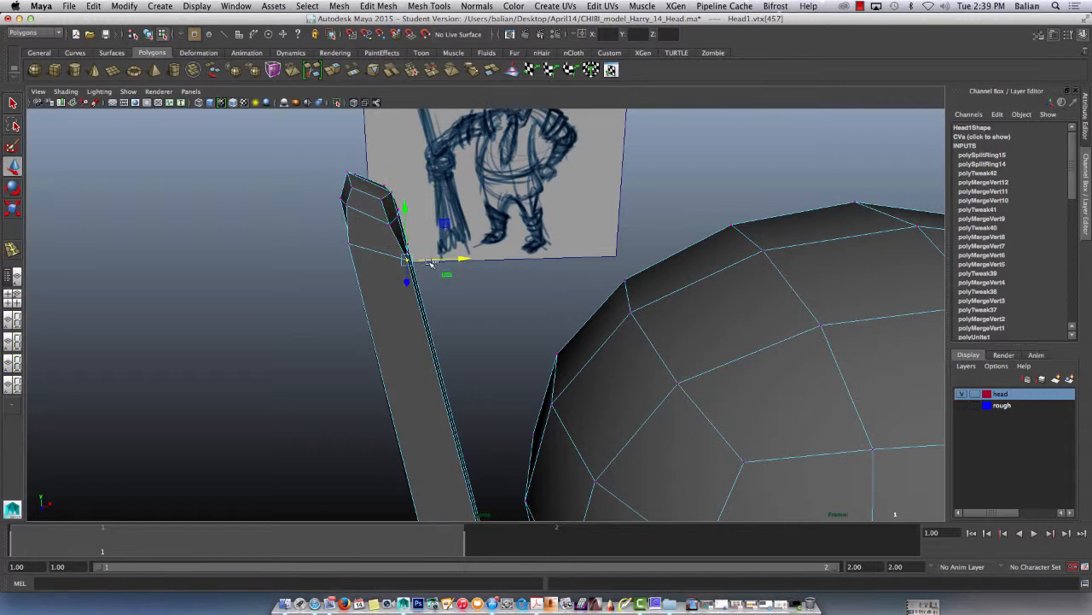
left_click(418, 263)
left_click_drag(336, 207, 384, 254)
key("super+z")
key("super+z")
left_click_drag(466, 261, 454, 260)
Step: On the broom handle's reverse side, pull the head-side corner vertices of both upper edge loops inward along X
left_click_drag(425, 301, 193, 277, "alt")
left_click_drag(589, 292, 552, 308, "alt")
right_click_drag(553, 307, 682, 432, "alt")
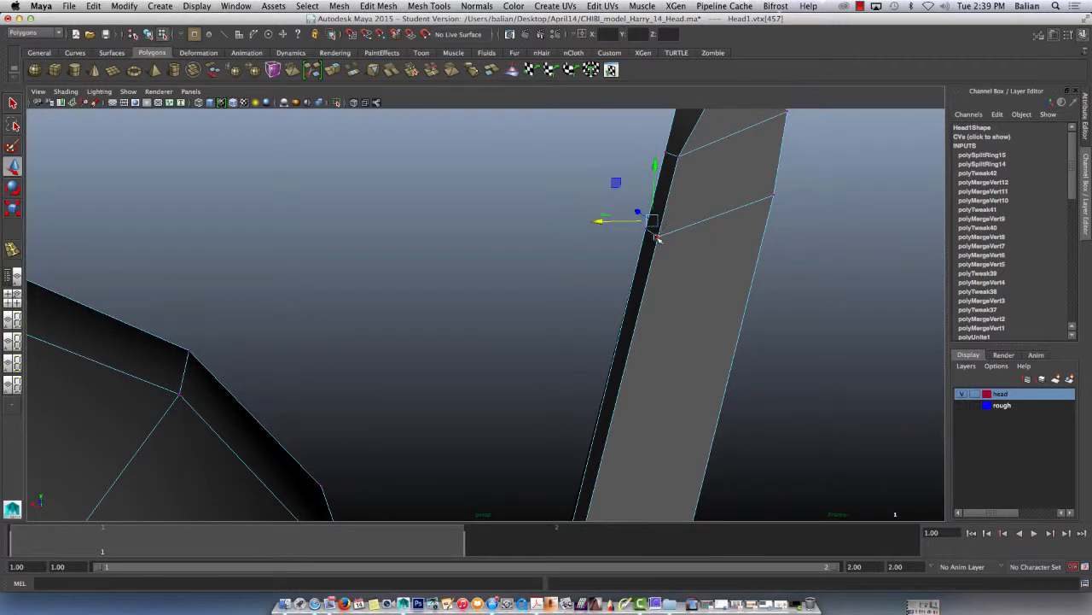
left_click(658, 238)
left_click_drag(657, 235, 674, 235)
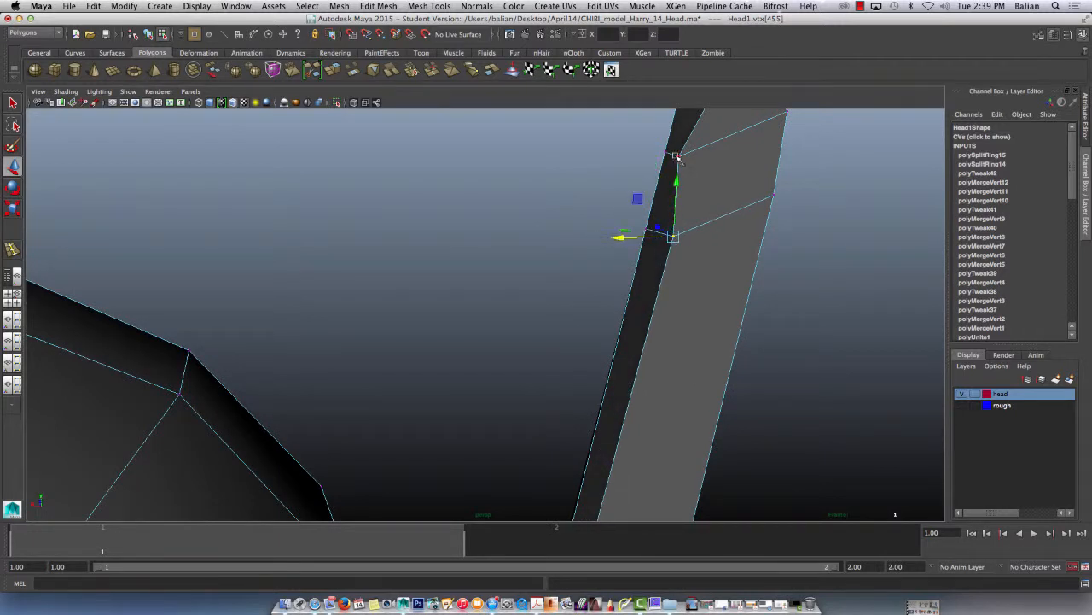
left_click(672, 155)
left_click_drag(608, 167, 634, 169)
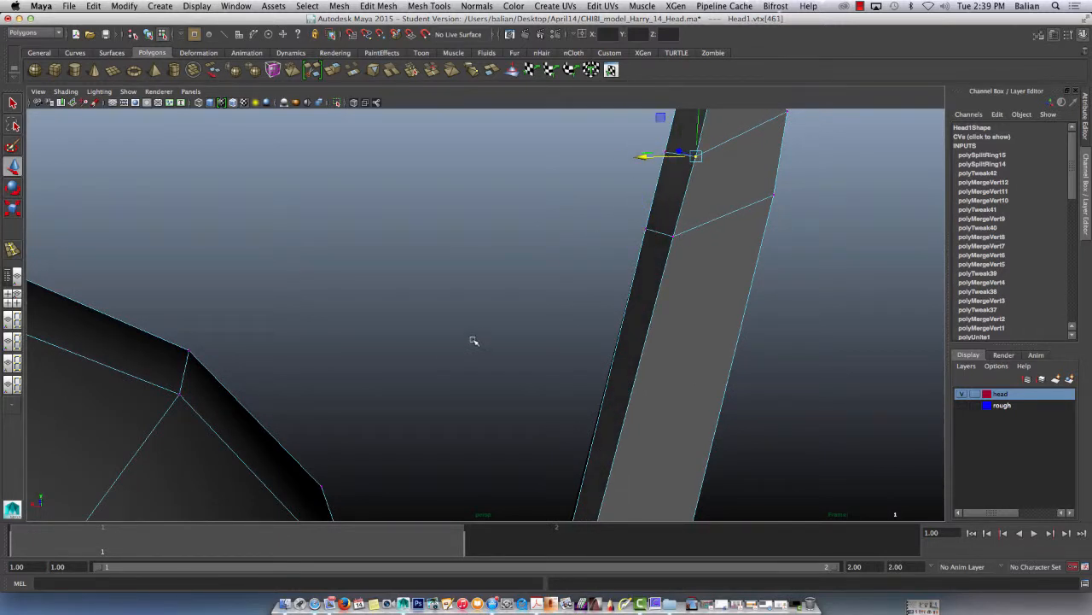
Step: Pull the lower loop's two corner vertices and the next loop's head-side vertex inward on the broom handle's front face
left_click_drag(488, 305, 568, 256, "alt")
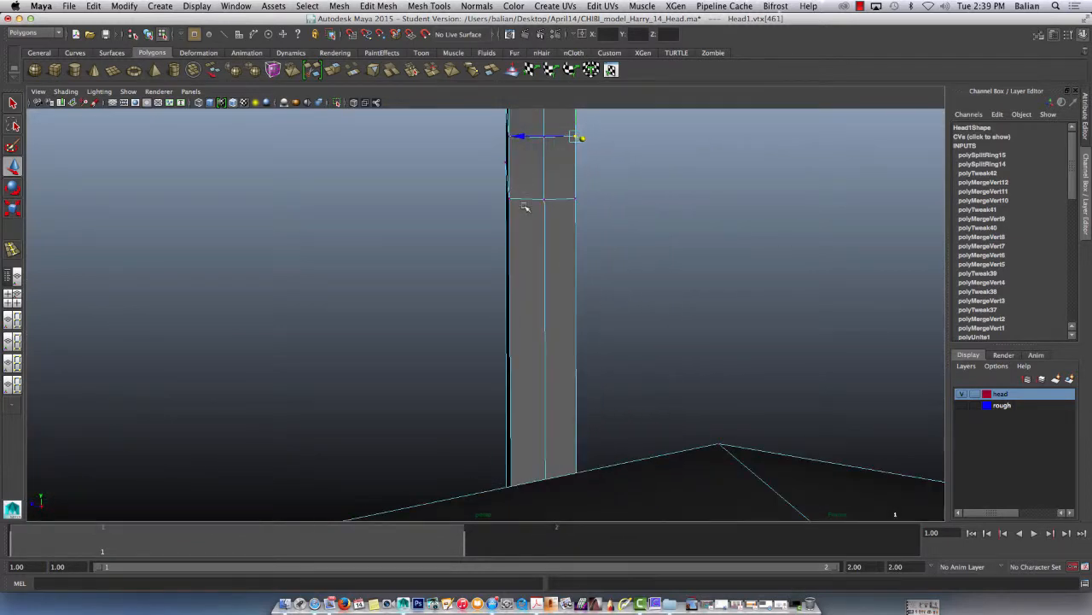
mouse_move(525, 207)
left_mouse_down("alt")
mouse_move(495, 251)
mouse_move(512, 254)
mouse_move(346, 256)
mouse_move(436, 268)
mouse_move(429, 274)
left_mouse_up("alt")
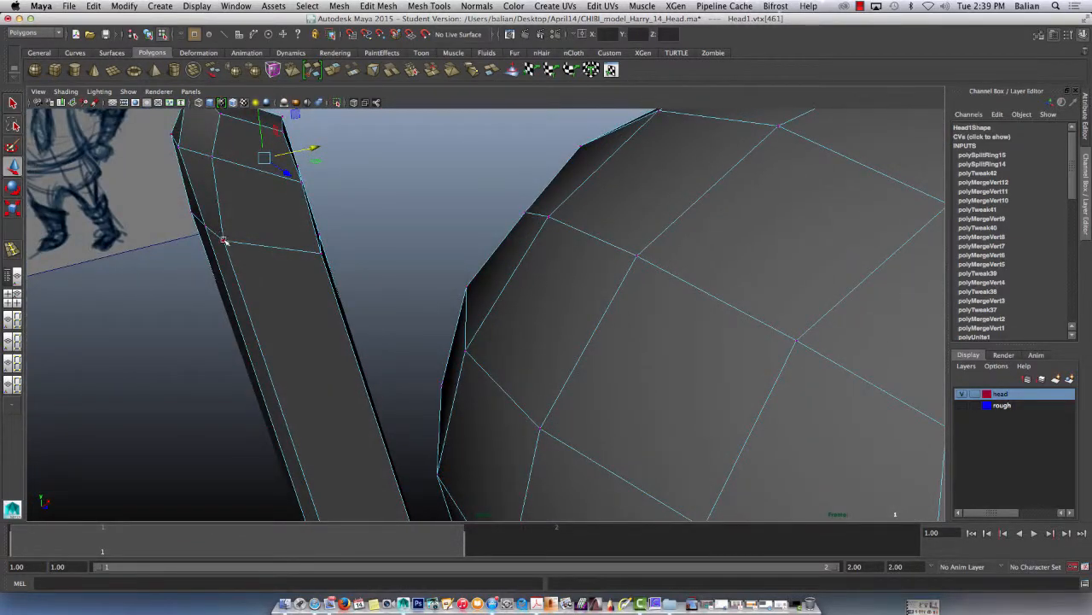
left_click(224, 241)
left_click_drag(272, 227, 280, 229)
left_click(320, 253)
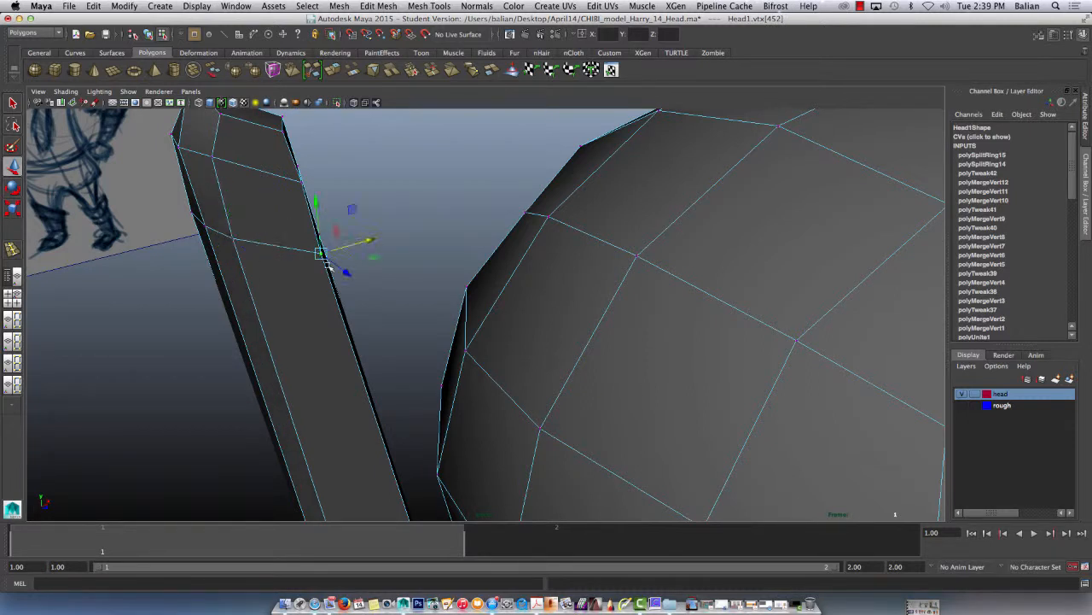
left_click_drag(349, 247, 339, 249)
left_click(298, 182)
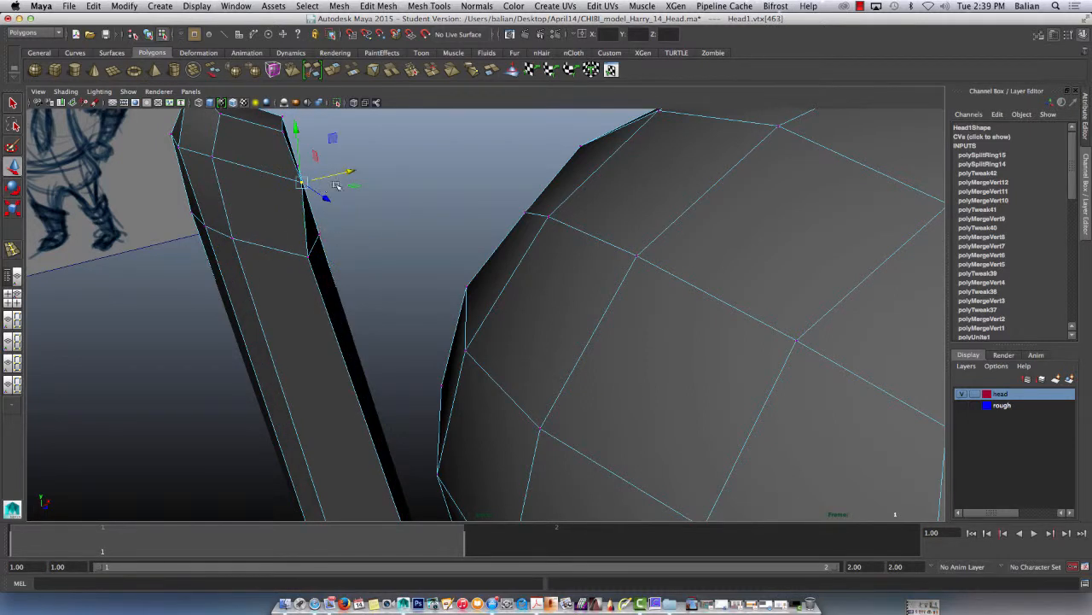
left_click_drag(340, 176, 328, 176)
Step: Return the model to object mode and examine the whole figure and broom against the reference sketch
left_click_drag(281, 315, 235, 295, "alt")
right_click_drag(315, 308, 137, 182, "alt")
left_click_drag(329, 358, 339, 366, "alt")
right_click_drag(339, 366, 252, 282, "alt")
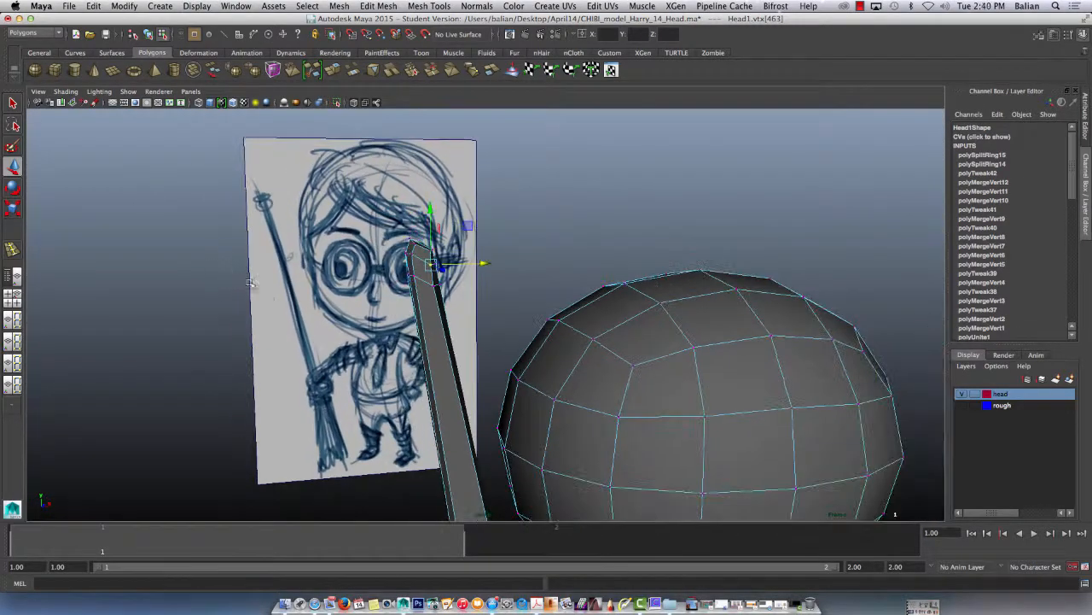
left_click_drag(345, 403, 318, 341, "alt")
middle_click_drag(318, 341, 320, 293, "alt")
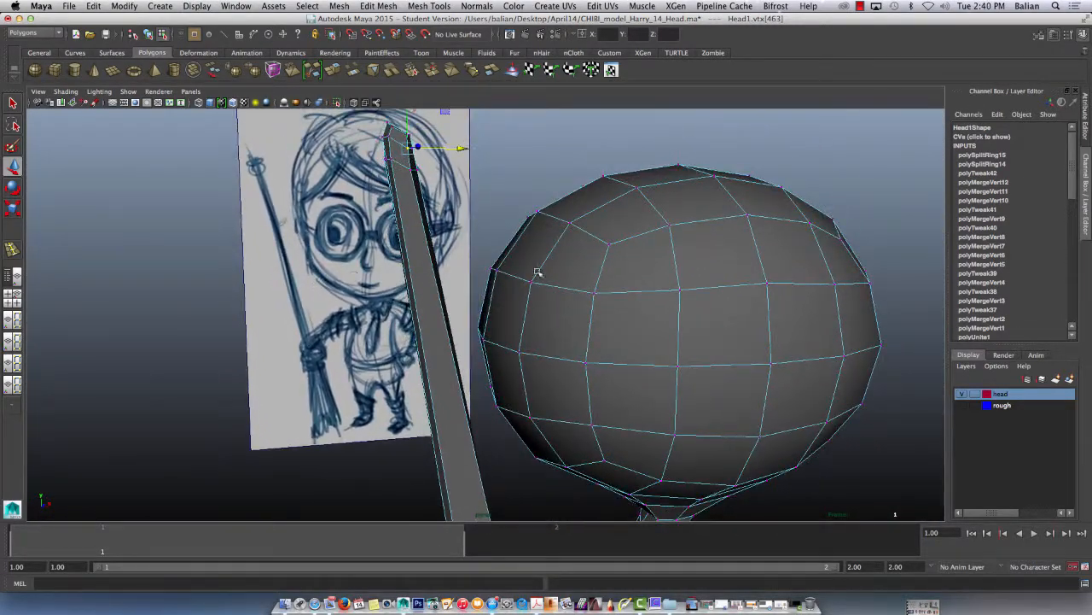
right_click_drag(562, 284, 603, 261)
right_click_drag(375, 393, 188, 229, "alt")
right_click_drag(395, 419, 248, 251, "alt")
mouse_move(318, 416)
left_mouse_down("alt")
mouse_move(434, 439)
mouse_move(538, 409)
mouse_move(307, 392)
mouse_move(285, 429)
mouse_move(299, 426)
left_mouse_up("alt")
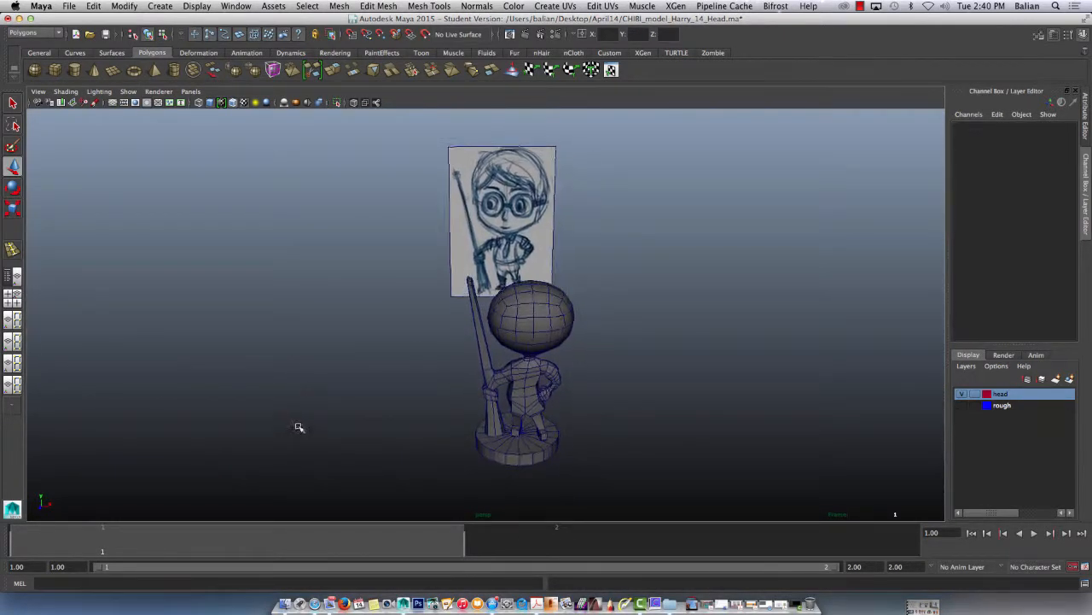
right_click_drag(493, 384, 628, 520, "alt")
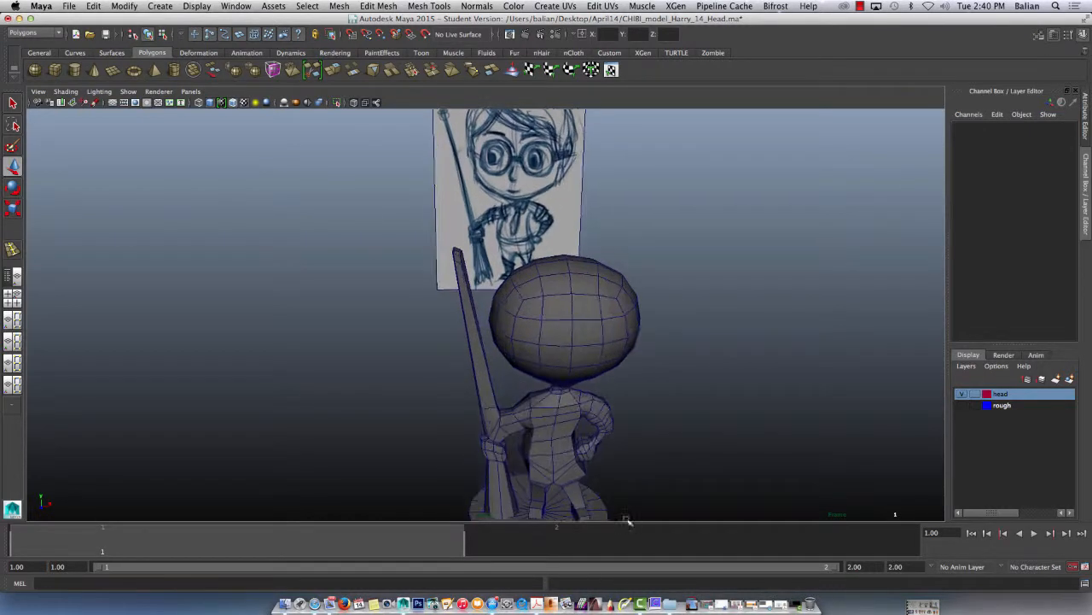
right_click_drag(490, 429, 553, 484, "alt")
left_click_drag(518, 459, 530, 466, "alt")
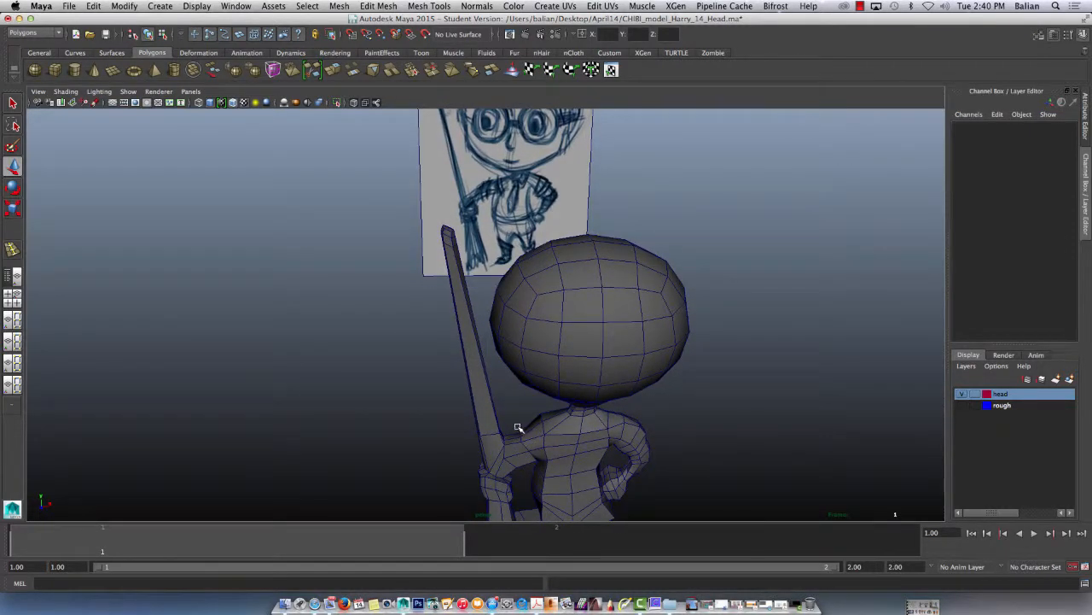
Step: Select the model and insert two edge loops across the sleeve joint between the broom handle and the gripping hand
left_click(518, 427)
right_click_drag(470, 451, 443, 441, "alt")
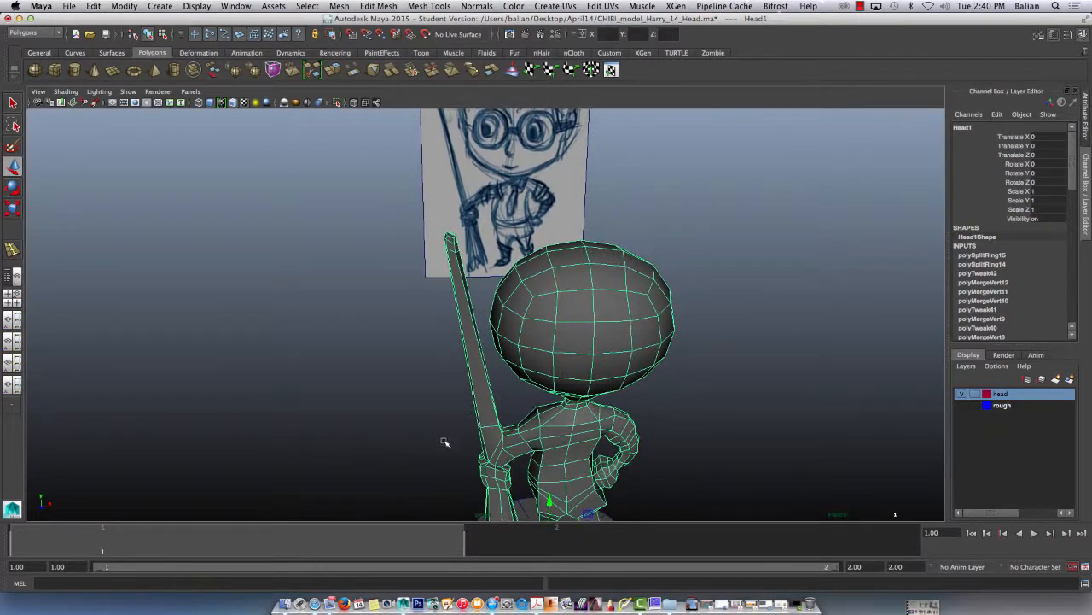
middle_click_drag(444, 441, 421, 252, "alt")
left_click_drag(389, 345, 435, 324, "alt")
right_click_drag(435, 324, 659, 468, "alt")
left_click(429, 6)
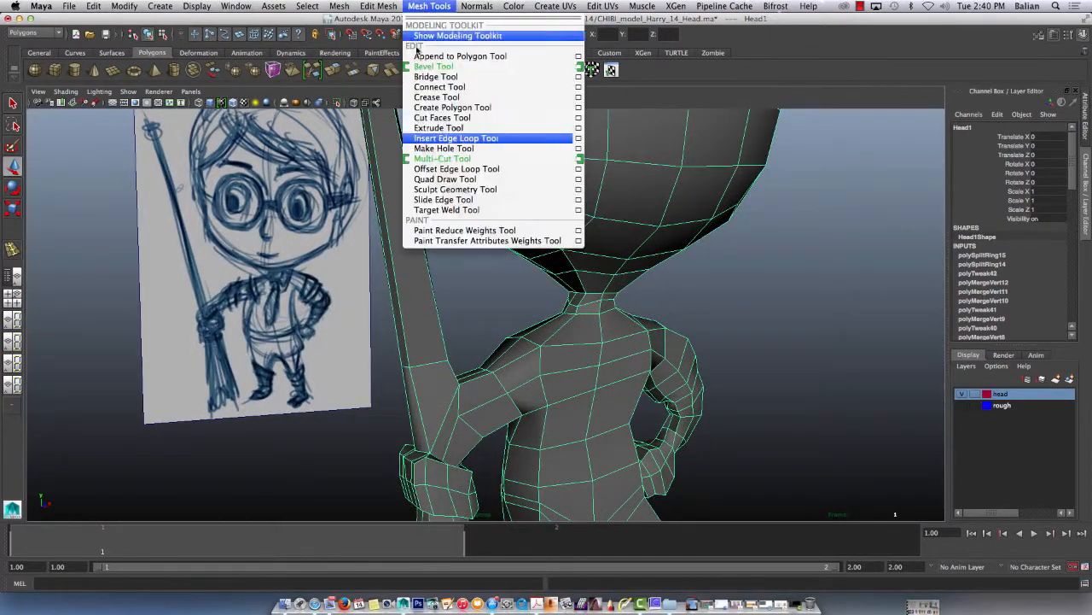
left_click(482, 137)
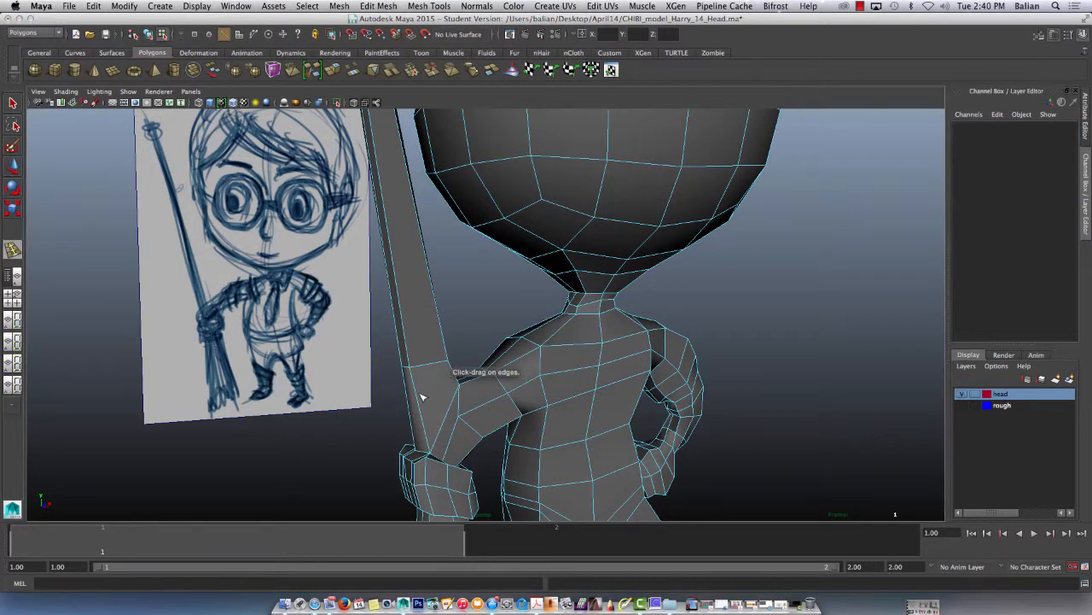
mouse_move(421, 396)
left_mouse_down()
mouse_move(418, 405)
mouse_move(420, 386)
left_mouse_up()
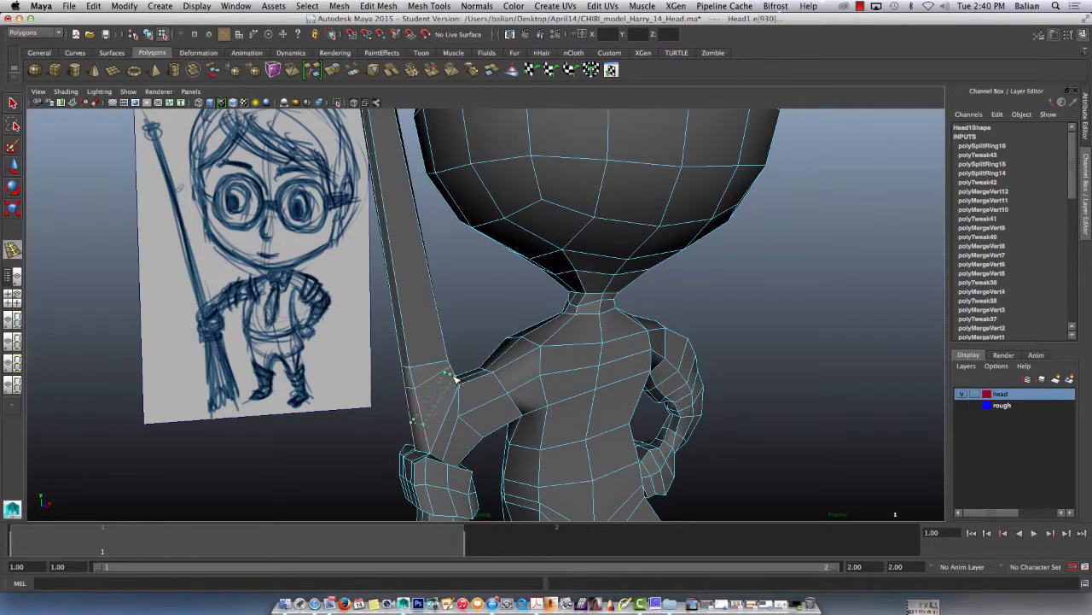
left_click(455, 382)
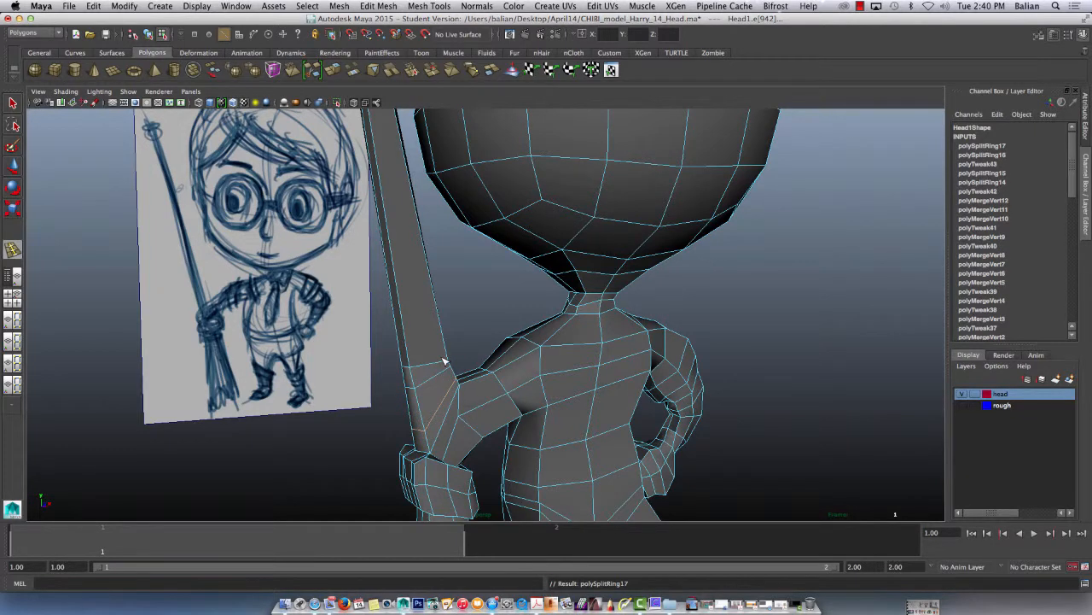
left_click_drag(443, 362, 298, 364, "alt")
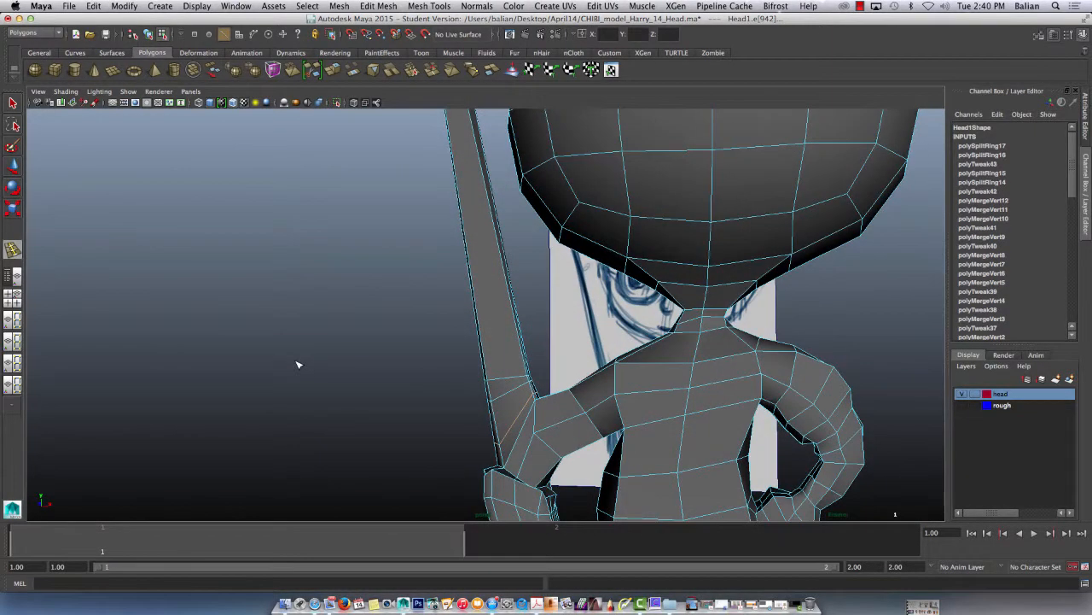
key("w")
left_click(379, 326)
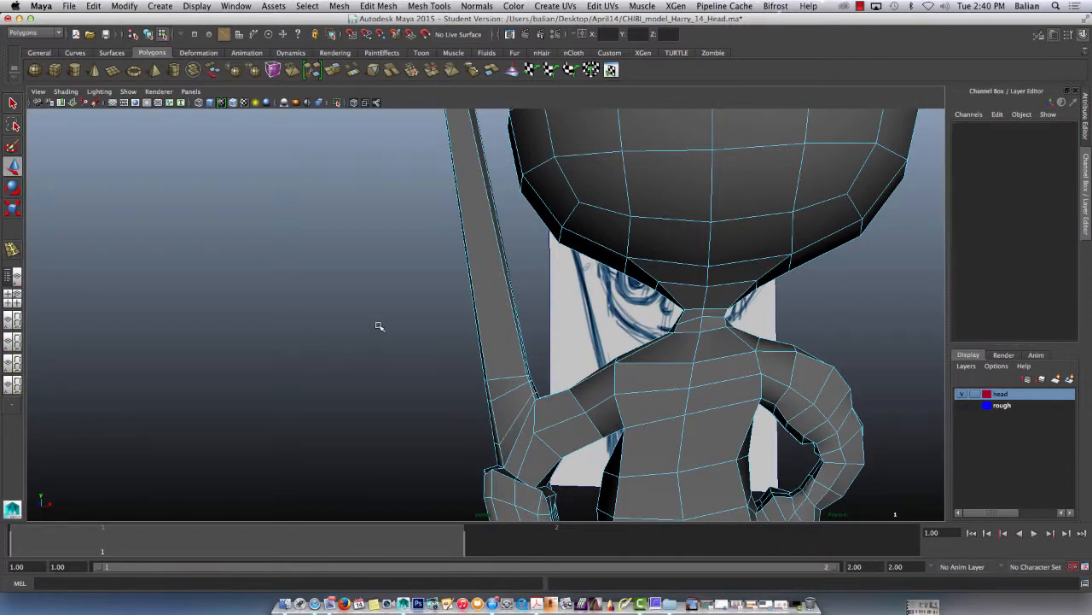
Step: Frame the neck and shoulders from the front and switch the model to vertex mode
right_click_drag(647, 381, 441, 291, "alt")
left_click_drag(441, 291, 634, 325, "alt")
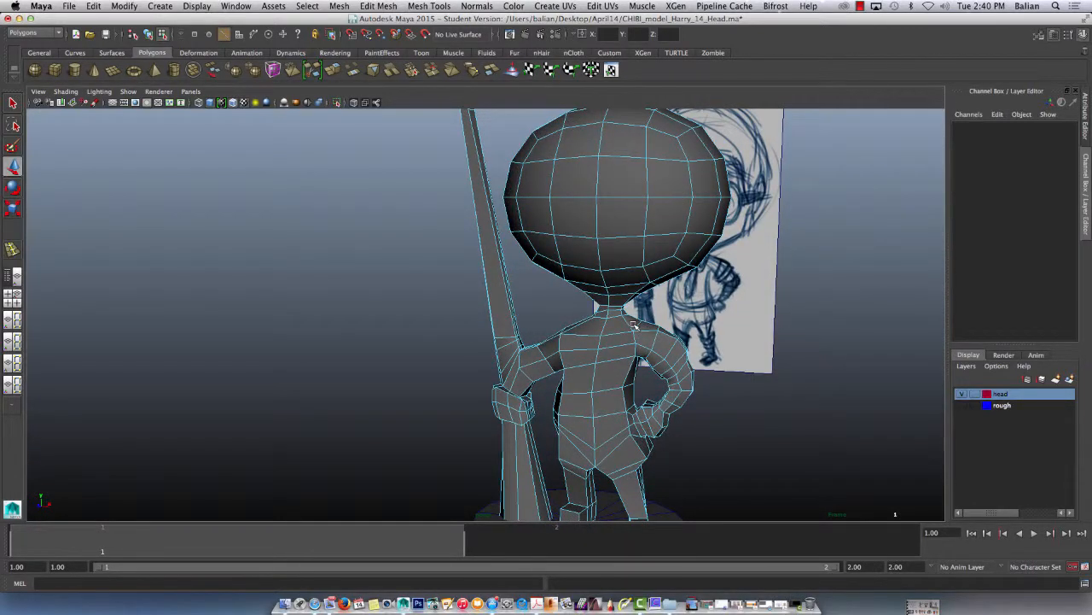
left_click_drag(586, 335, 591, 326, "alt")
right_click_drag(603, 307, 665, 377, "alt")
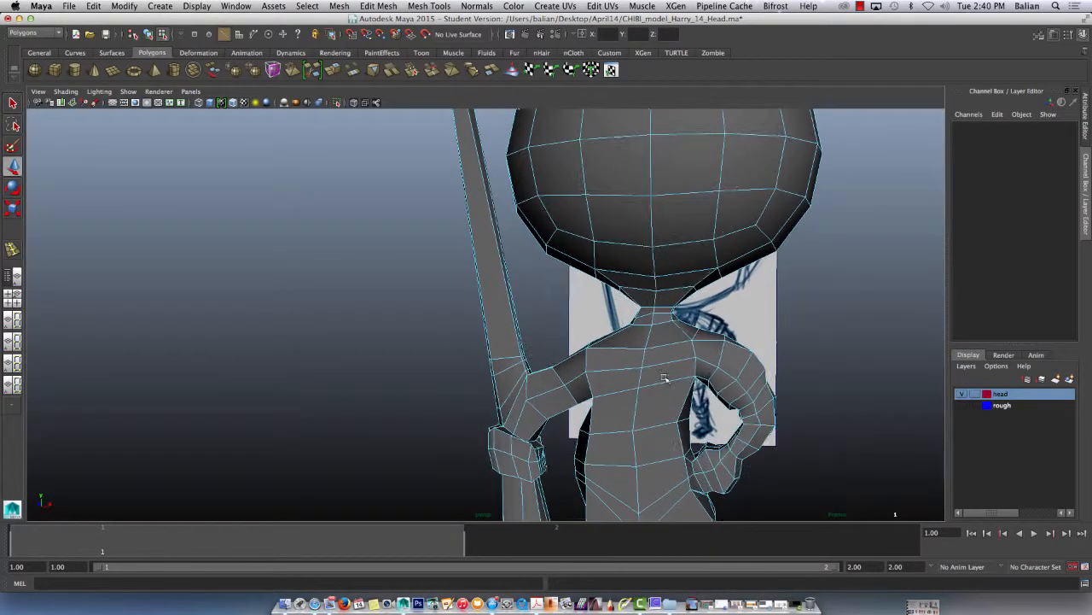
left_click_drag(607, 324, 615, 321, "alt")
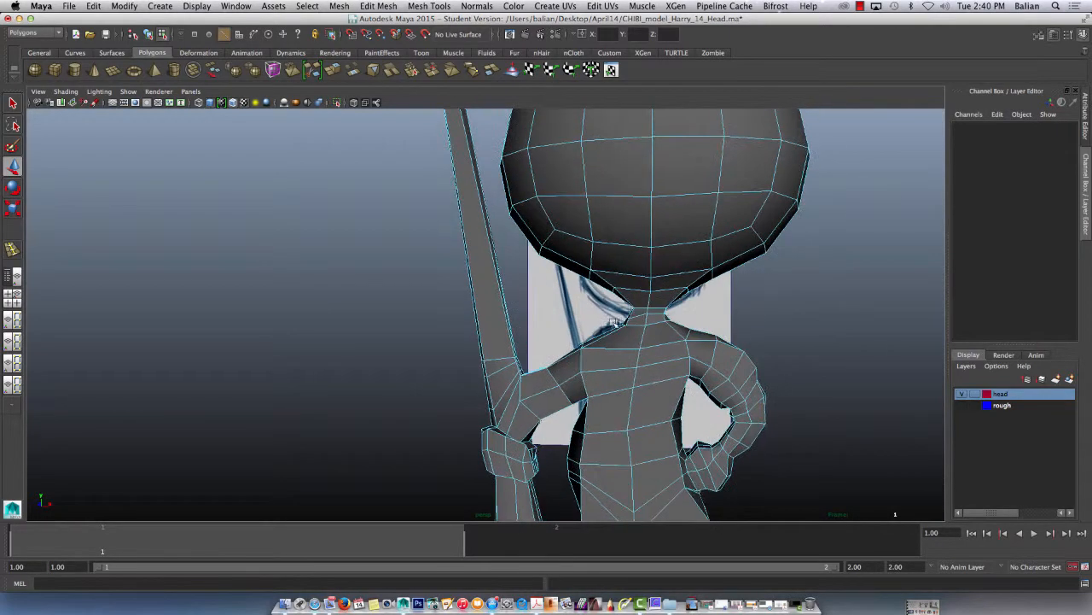
right_click_drag(649, 321, 763, 446, "alt")
middle_click_drag(694, 398, 390, 336, "alt")
right_click(519, 262)
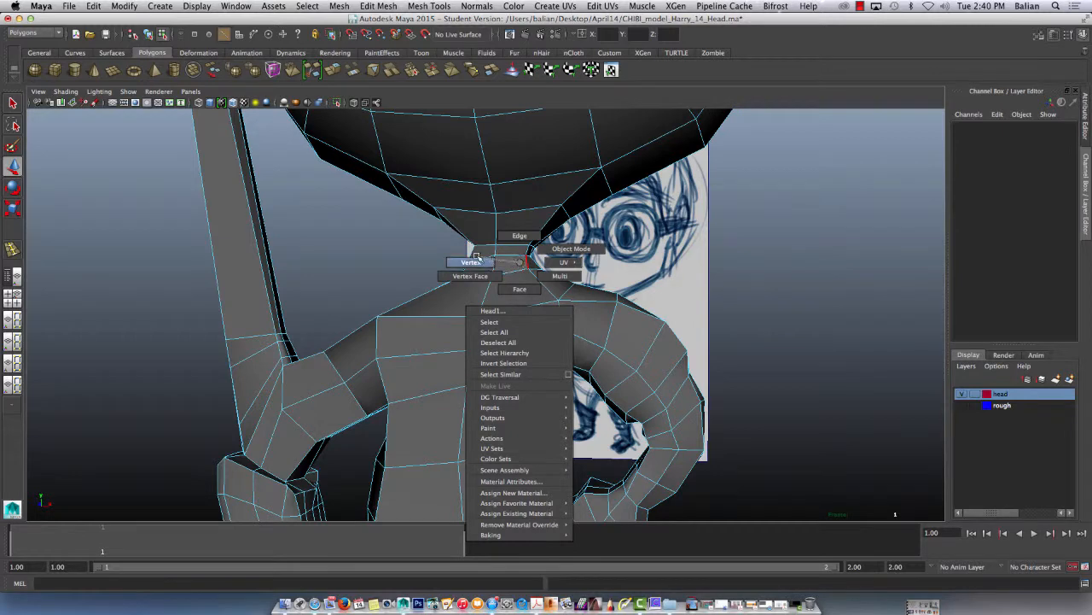
left_click(490, 261)
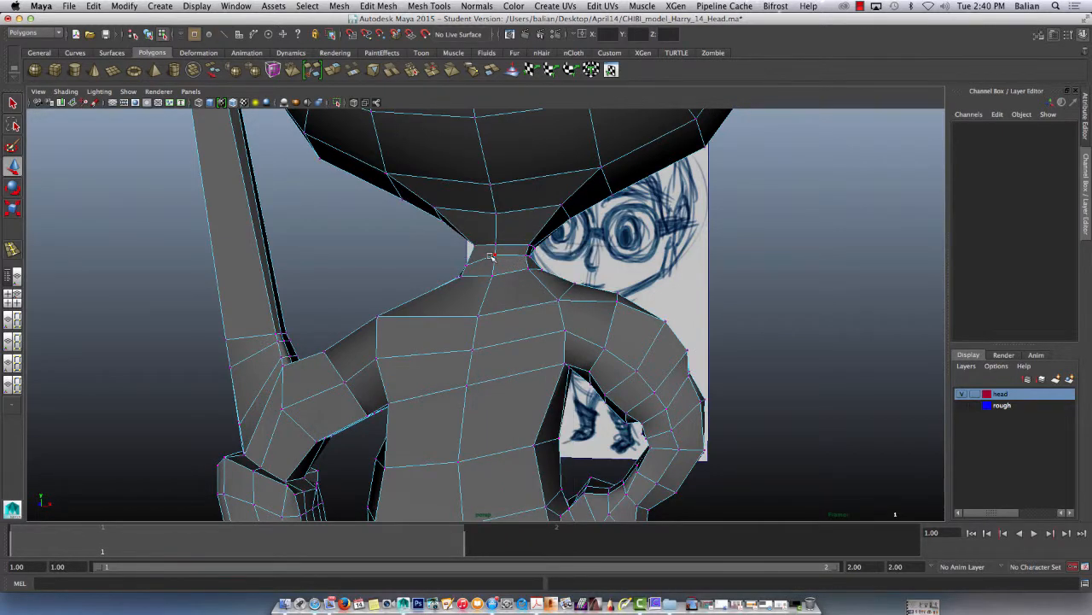
Step: Save the scene as a new Maya ASCII version named CHIBI_model_Harry_15_Neck.ma
key("shift+super+s")
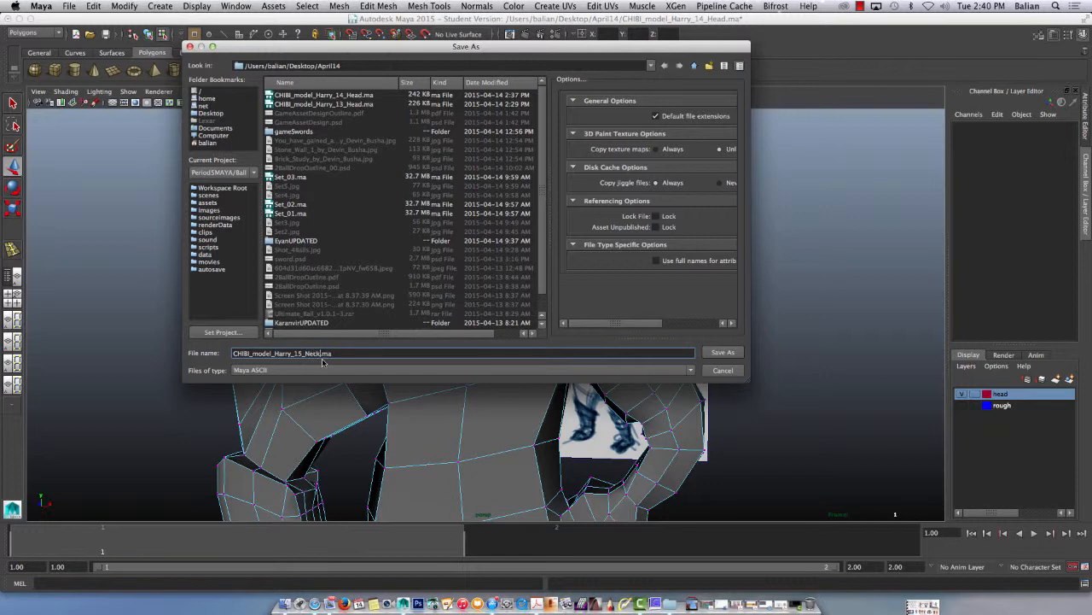
left_click(721, 353)
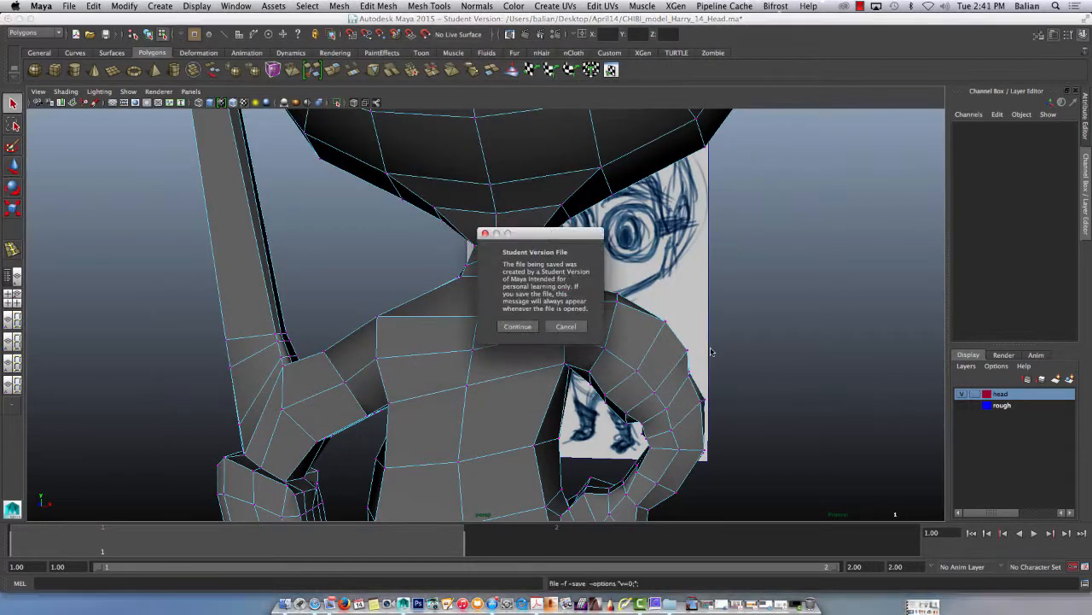
left_click(517, 327)
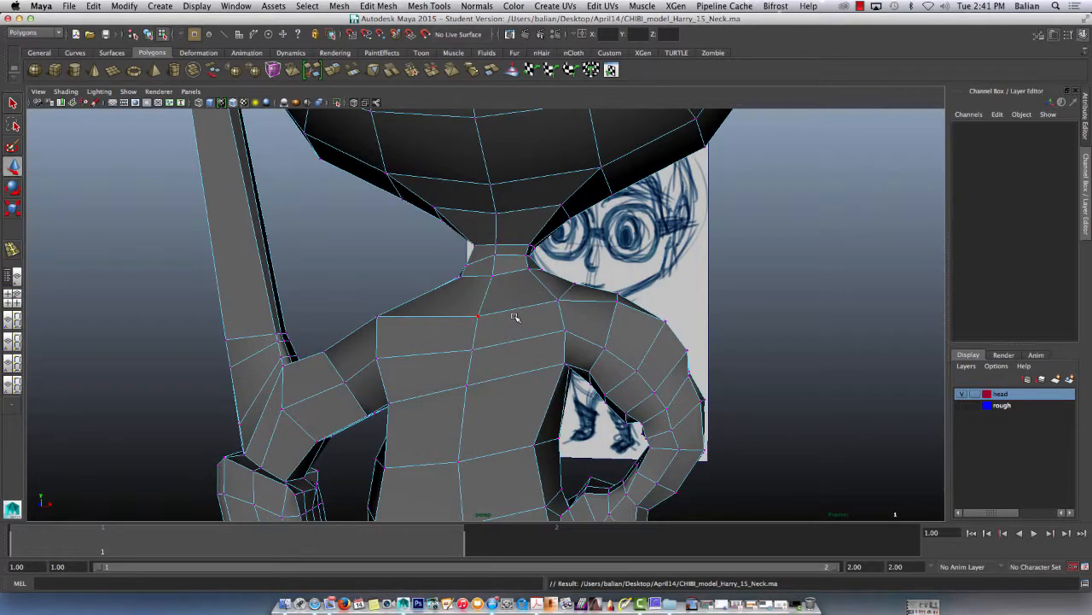
Step: Move the broom-side vertices of the neck base and the ring above it outward and down to widen the neck
mouse_move(515, 317)
left_mouse_down("alt")
mouse_move(558, 349)
mouse_move(505, 303)
mouse_move(500, 270)
mouse_move(626, 362)
mouse_move(551, 312)
mouse_move(569, 258)
mouse_move(512, 309)
left_mouse_up("alt")
left_click_drag(533, 429, 485, 292, "alt")
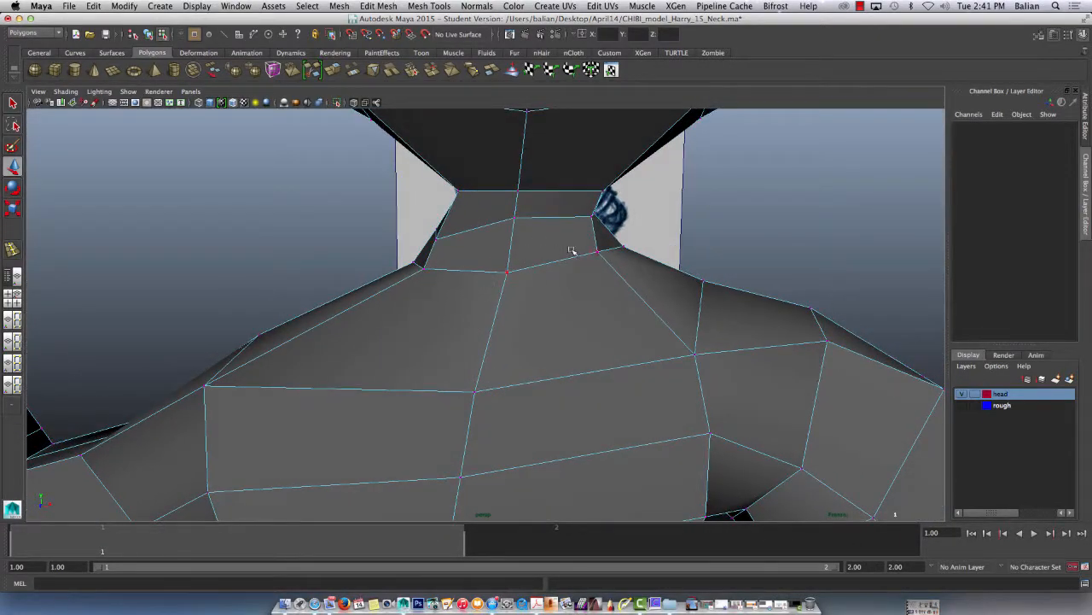
left_click_drag(383, 249, 444, 262)
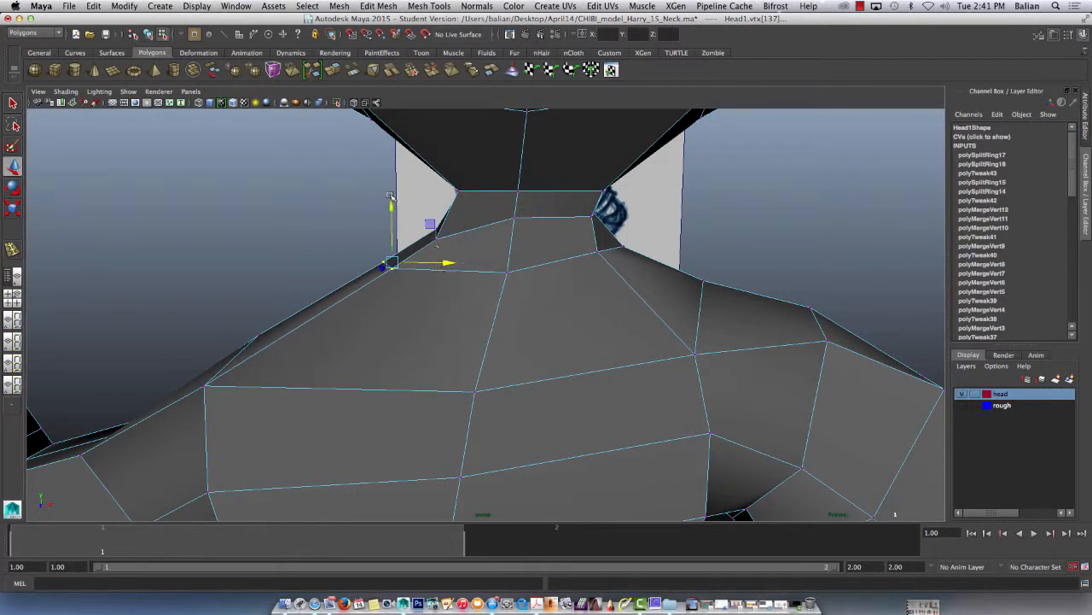
left_click_drag(391, 210, 385, 218)
left_click(427, 284)
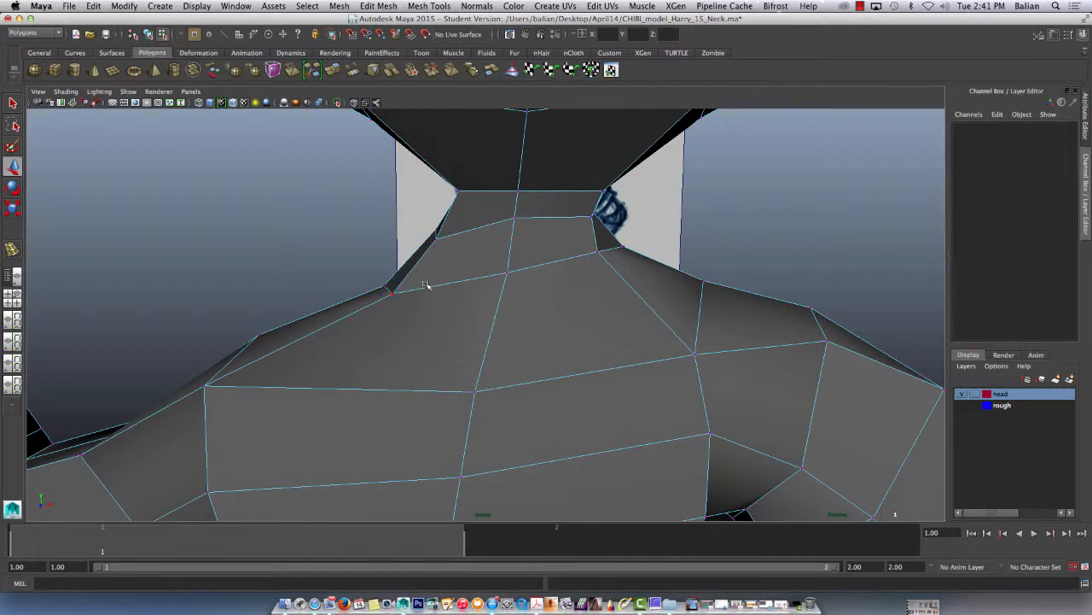
left_click_drag(365, 272, 418, 292)
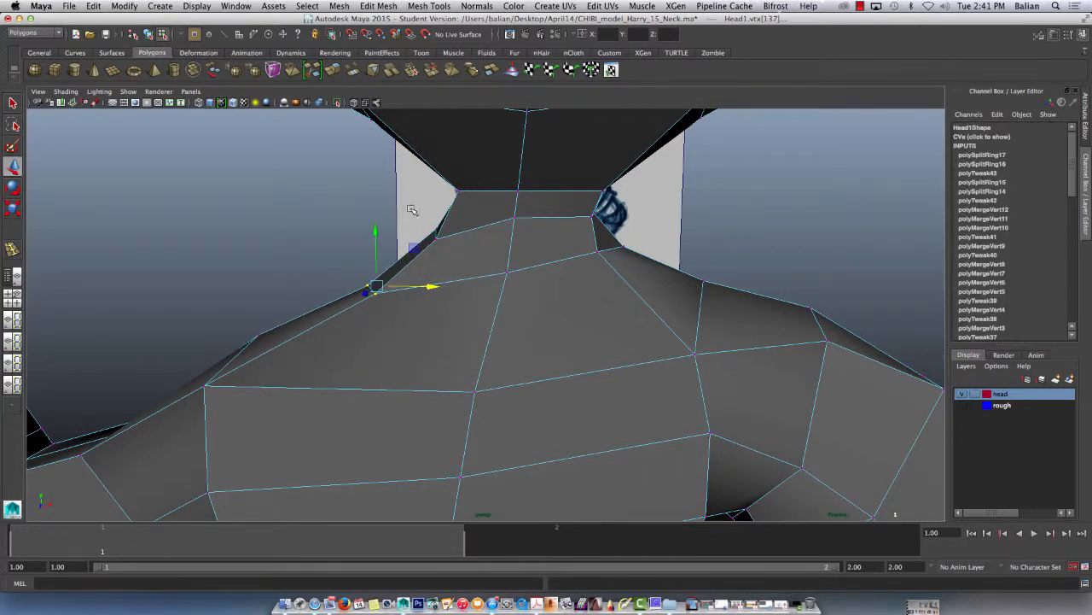
left_click_drag(419, 214, 443, 241)
left_click(454, 226)
left_click_drag(403, 203, 420, 179)
Step: Move the opposite side's neck-base and ring vertices outward and down, and lower the ring's centre vertex to even it out
left_click_drag(655, 239, 685, 246)
left_click_drag(633, 199, 563, 231)
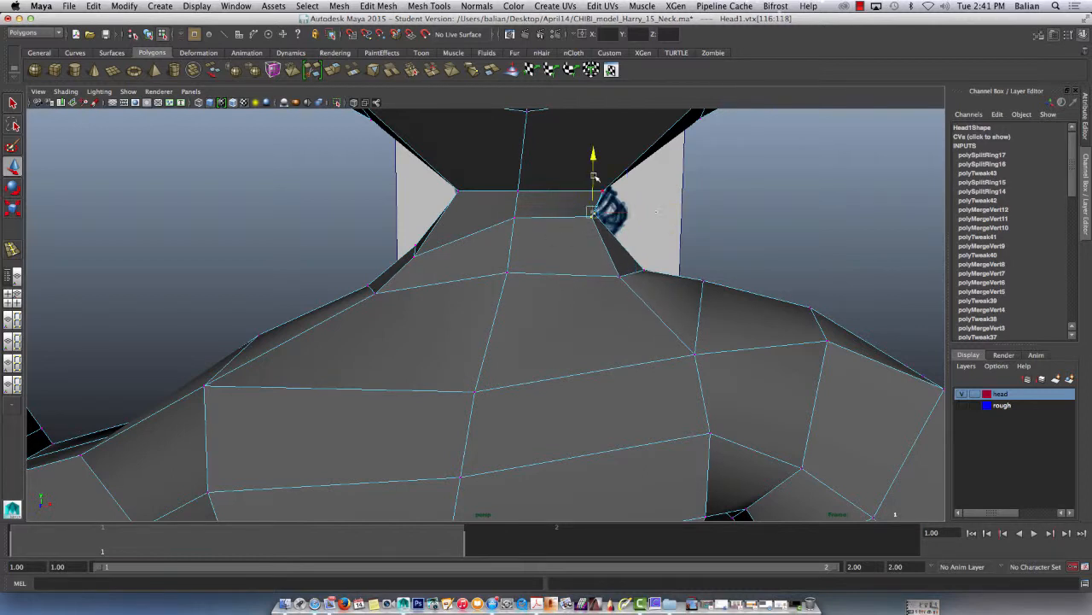
left_click_drag(594, 177, 641, 243)
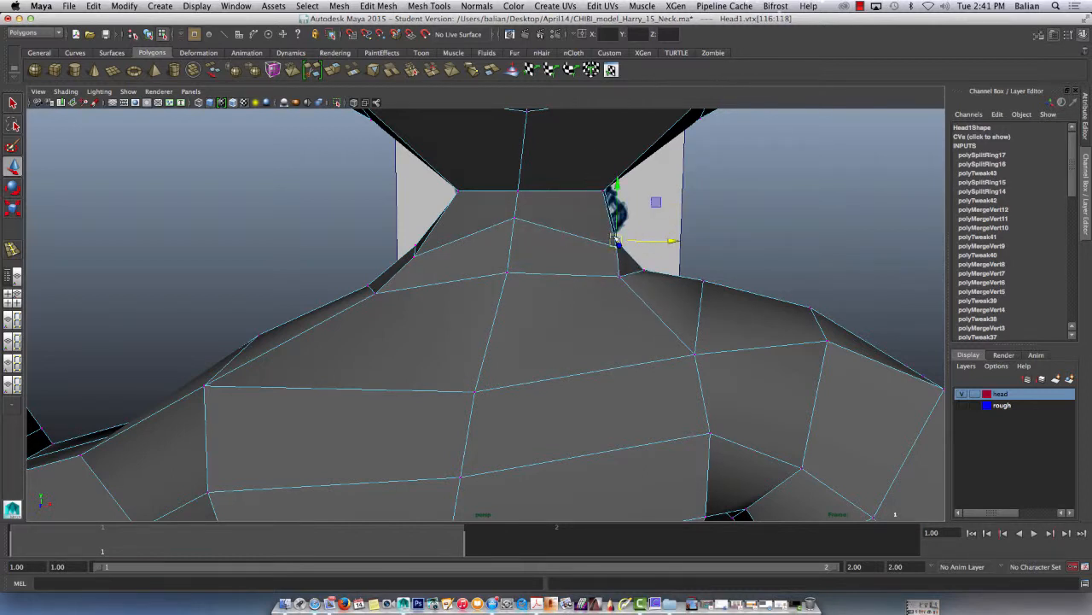
left_click_drag(493, 209, 526, 228)
left_click_drag(520, 180, 523, 199)
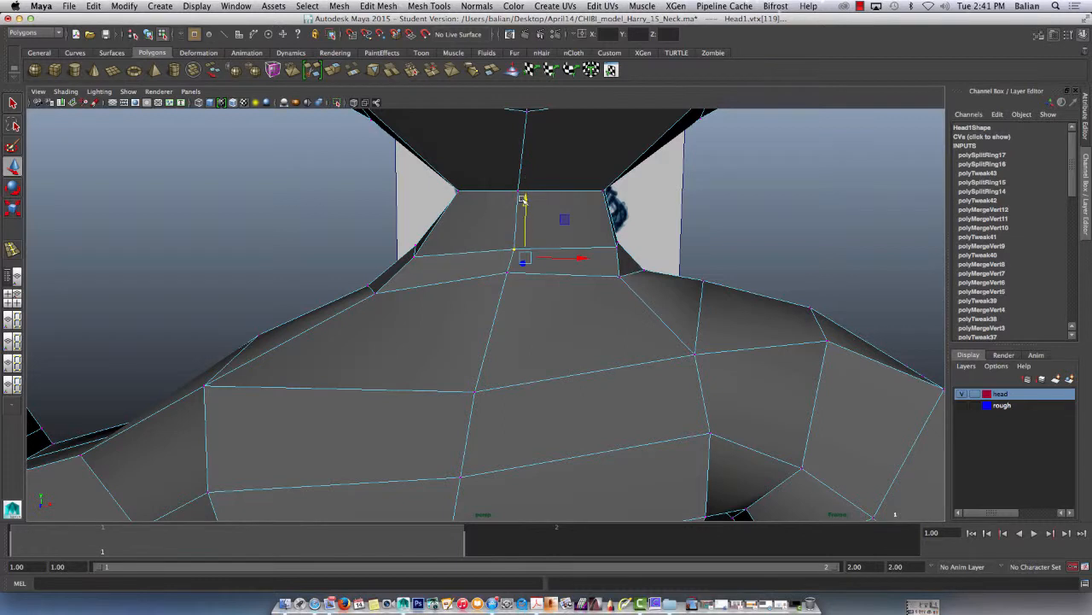
Step: Go to frame 2 for the see-through view and move the broom-side vertices of the neck's upper ring down and outward
left_click_drag(413, 154, 509, 222)
left_click(433, 153)
left_click_drag(409, 151, 482, 218)
left_click(528, 533)
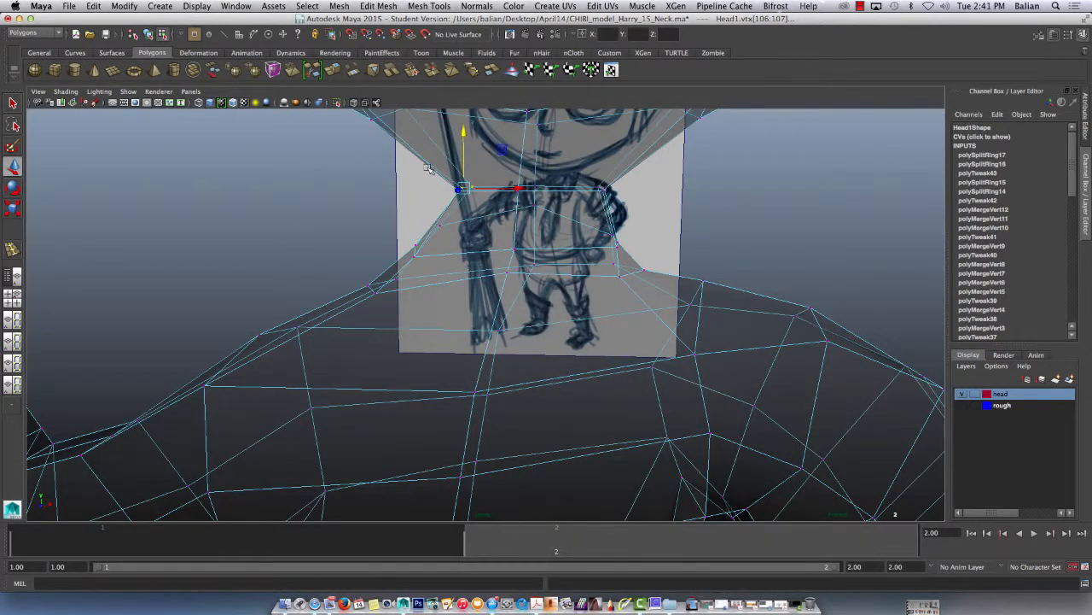
left_click_drag(425, 160, 490, 203)
left_click_drag(464, 134, 464, 150)
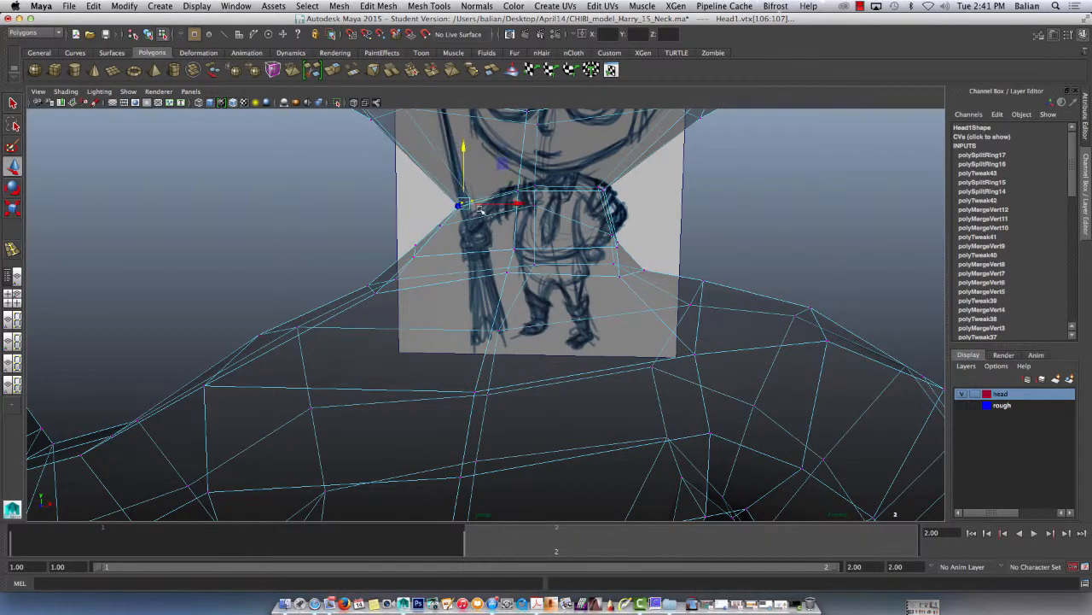
left_click_drag(481, 209, 432, 222)
left_click_drag(440, 191, 418, 181)
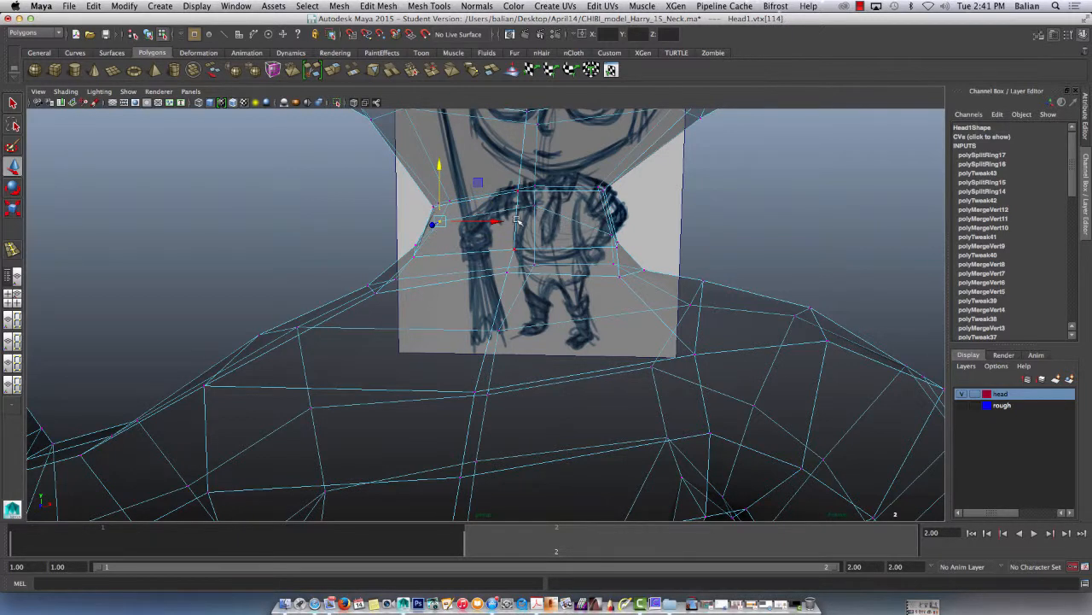
Step: Lower the two rear vertices of the neck's middle ring, at the centre and on the broom side
left_click_drag(517, 198, 551, 215)
left_click_drag(535, 179, 541, 215)
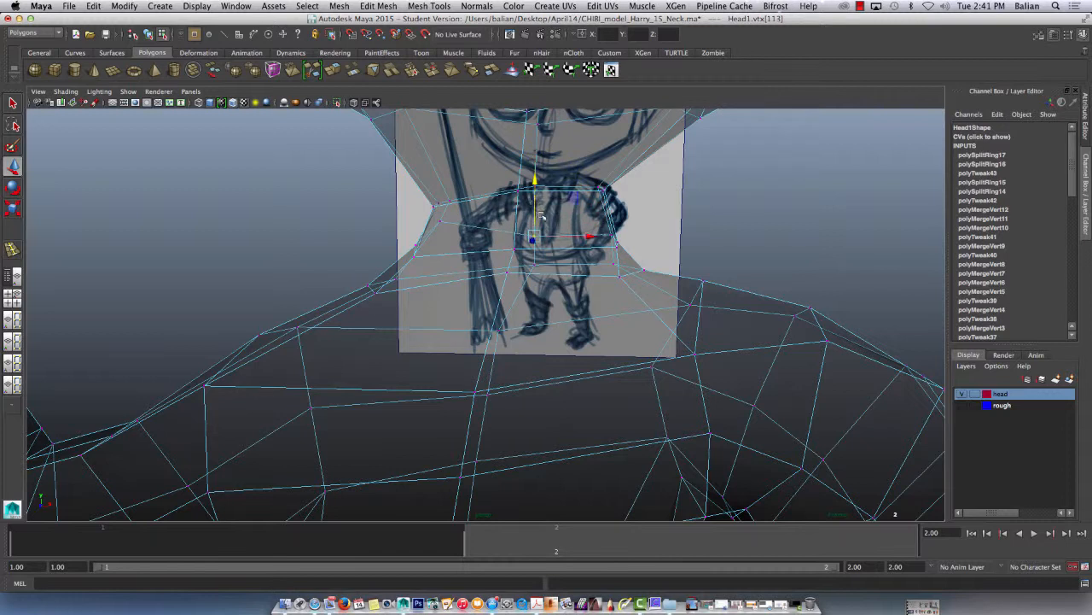
left_click_drag(434, 212, 450, 232)
left_click_drag(439, 190, 440, 215)
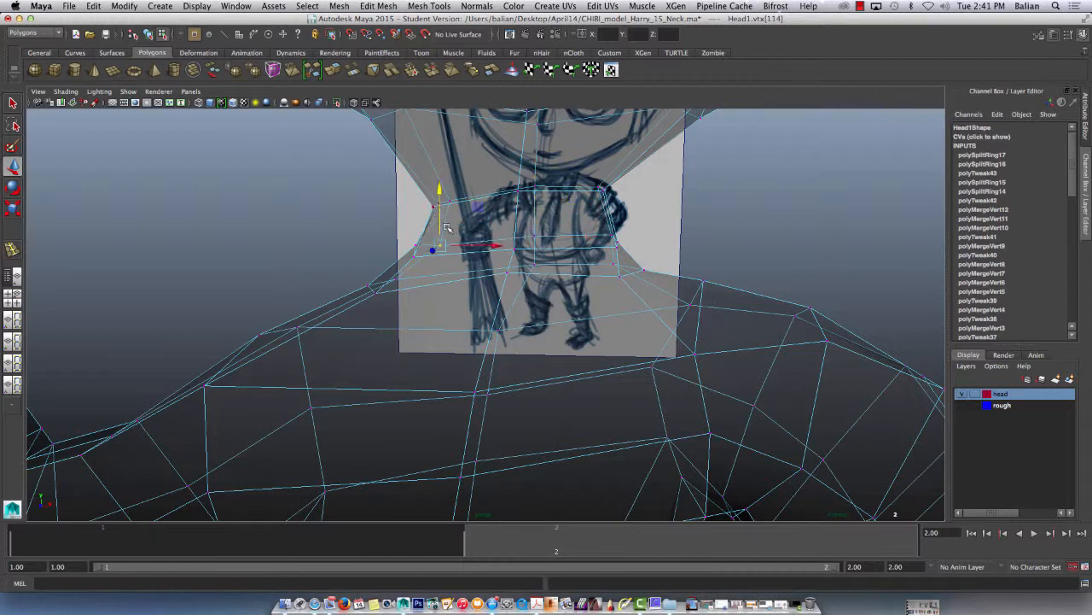
Step: Widen the neck opposite the broom by moving its base vertices outward and adjusting the middle ring's vertices outward and down
left_click_drag(671, 251, 609, 292)
left_click_drag(664, 269, 689, 271)
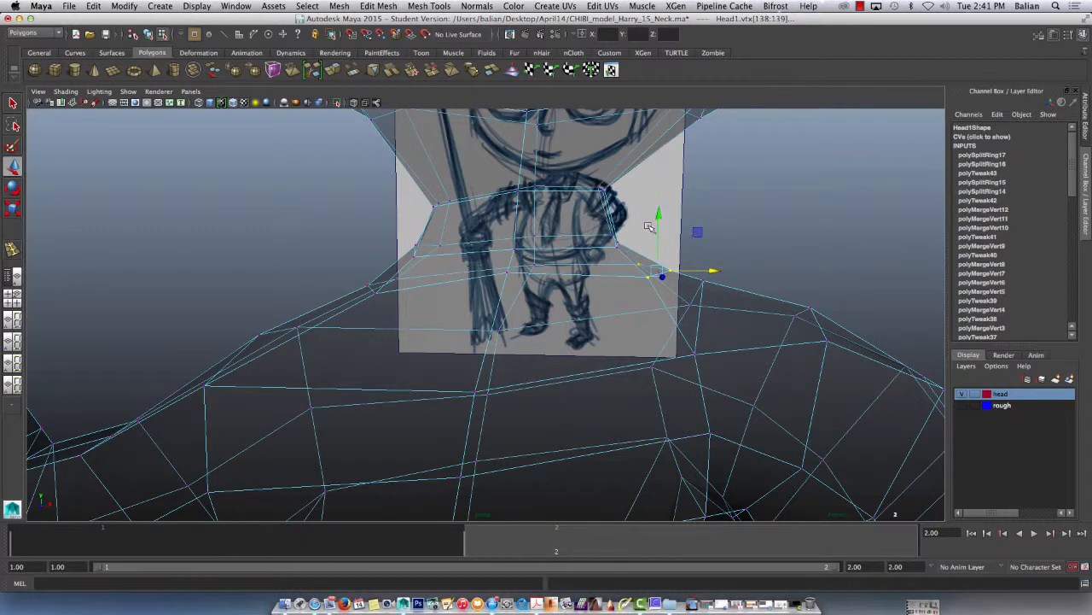
left_click_drag(642, 223, 657, 247)
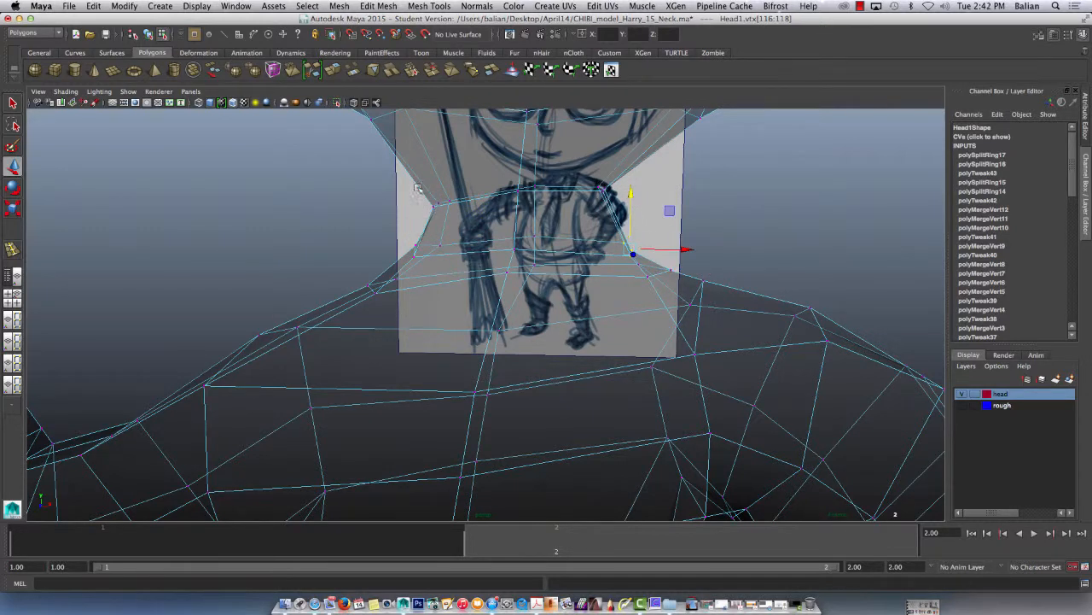
Step: Lower the neck's entire upper ring and the ring above it on the underside of the head
left_click_drag(418, 187, 620, 208)
left_click_drag(518, 148, 518, 170)
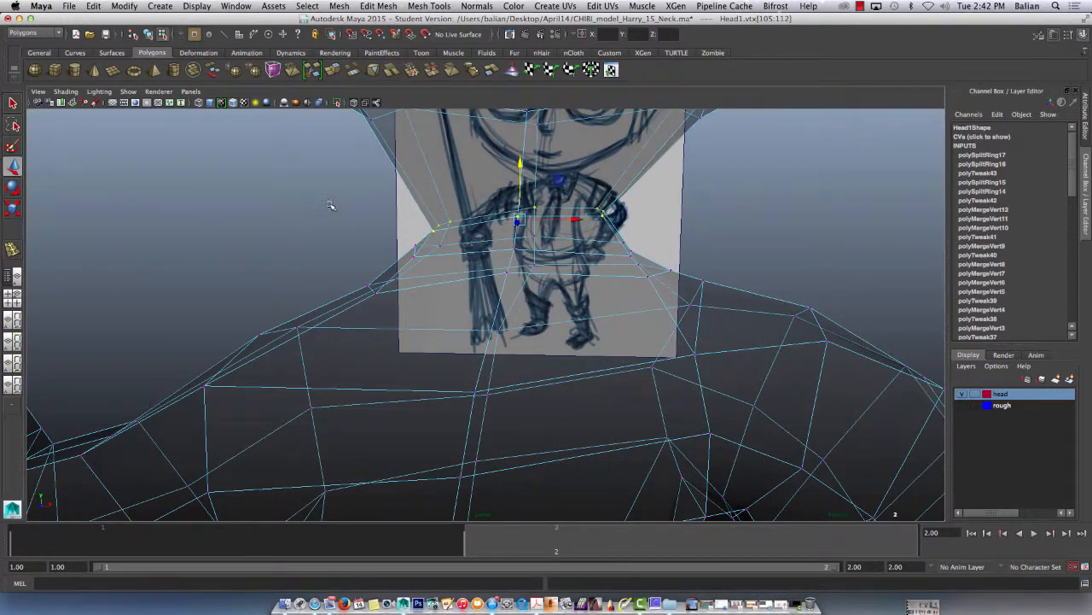
left_click_drag(332, 205, 150, 145, "alt")
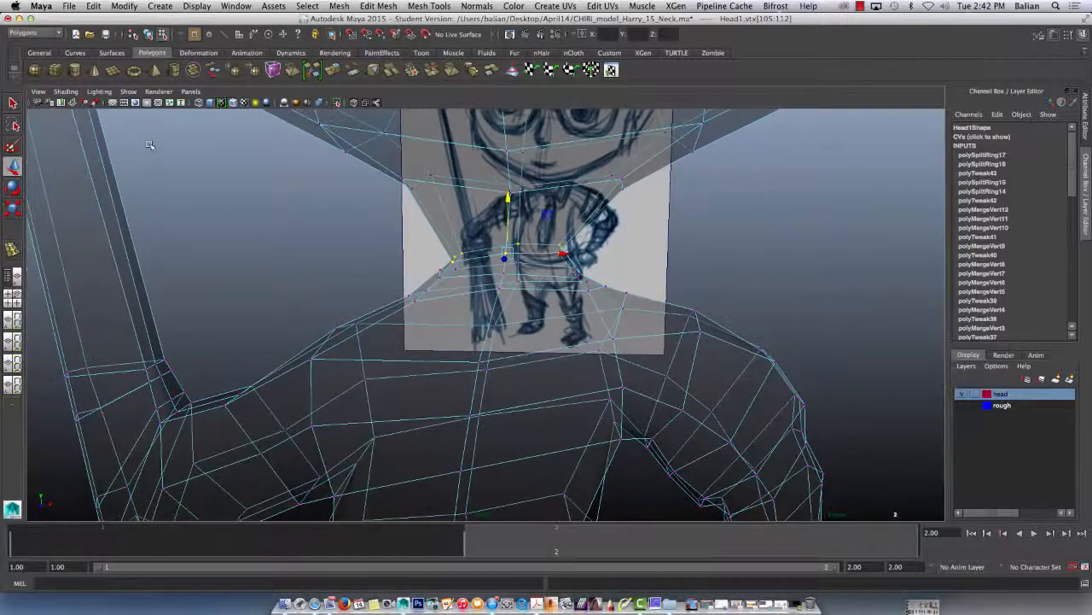
left_click_drag(639, 189, 369, 166)
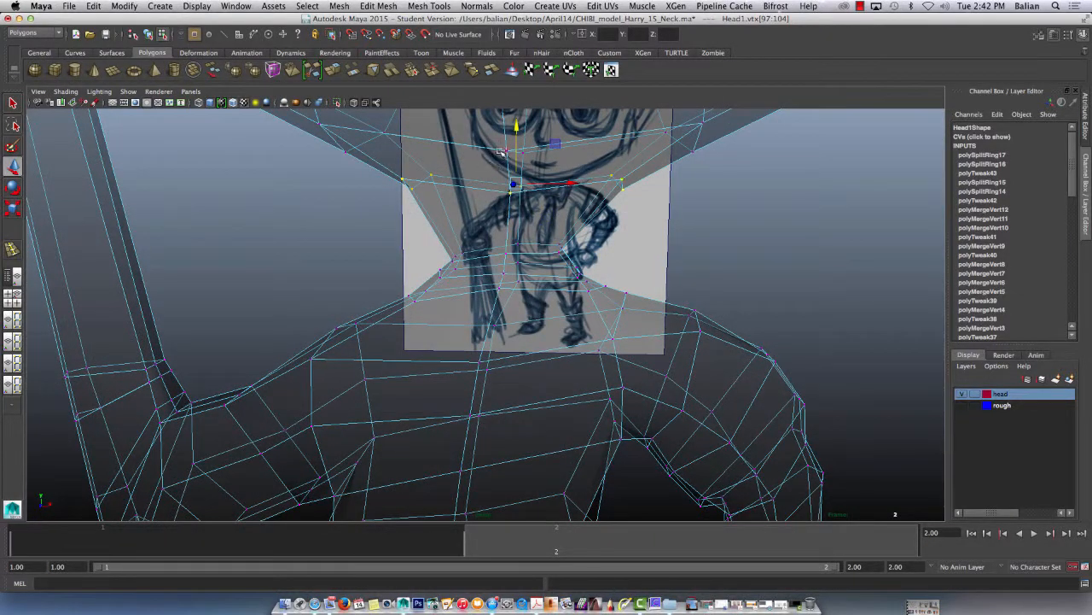
left_click_drag(517, 145, 516, 173)
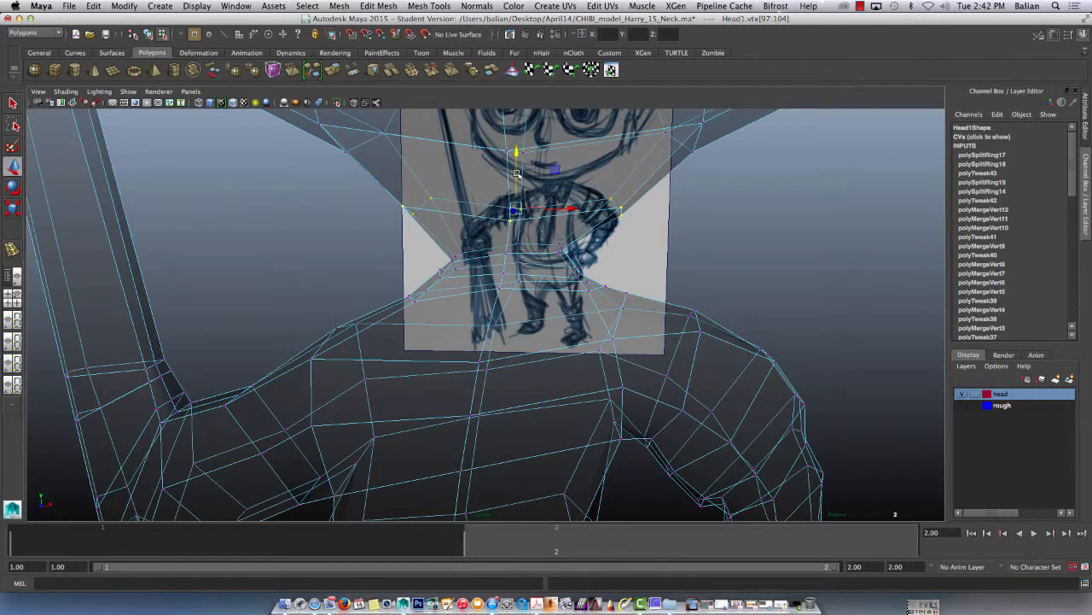
Step: Return to frame 1 and shift the middle ring's front and rear corner vertices opposite the broom to even out the neck
left_click(245, 539)
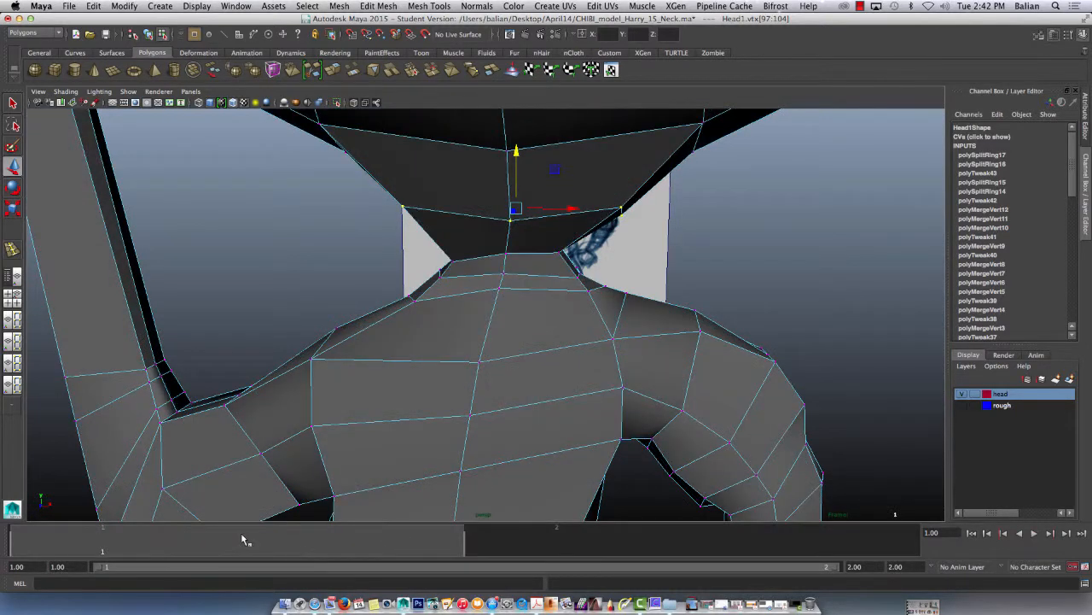
left_click_drag(427, 292, 229, 315, "alt")
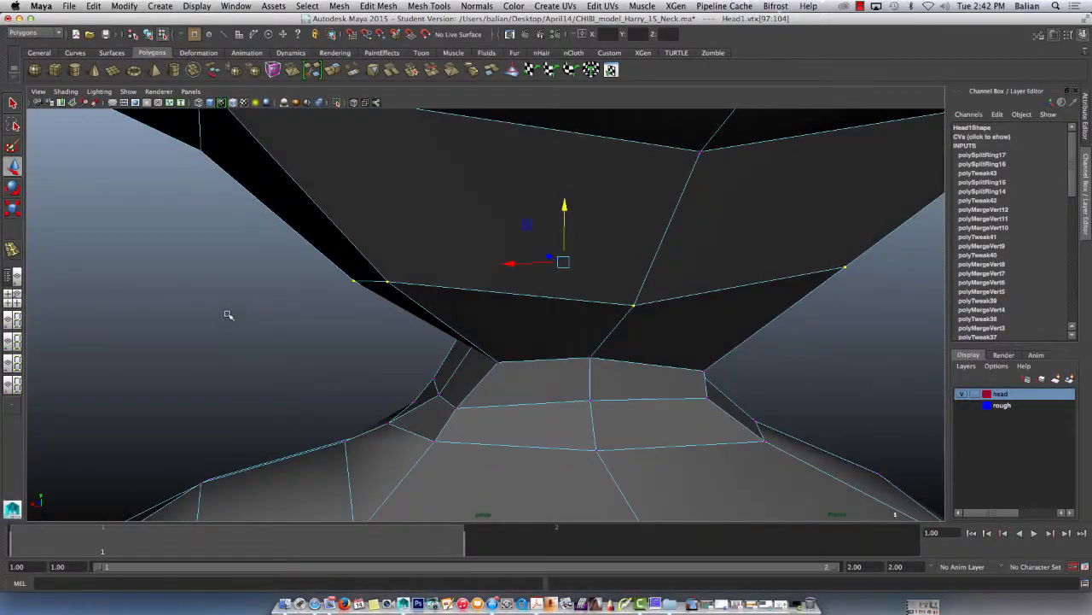
left_click(461, 408)
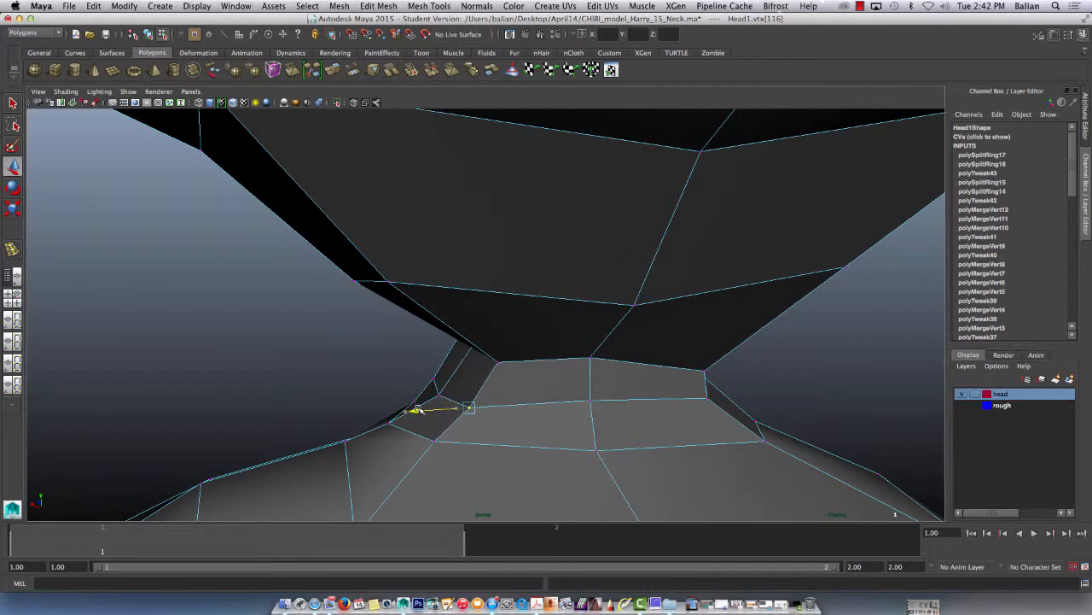
left_click_drag(460, 394, 417, 384)
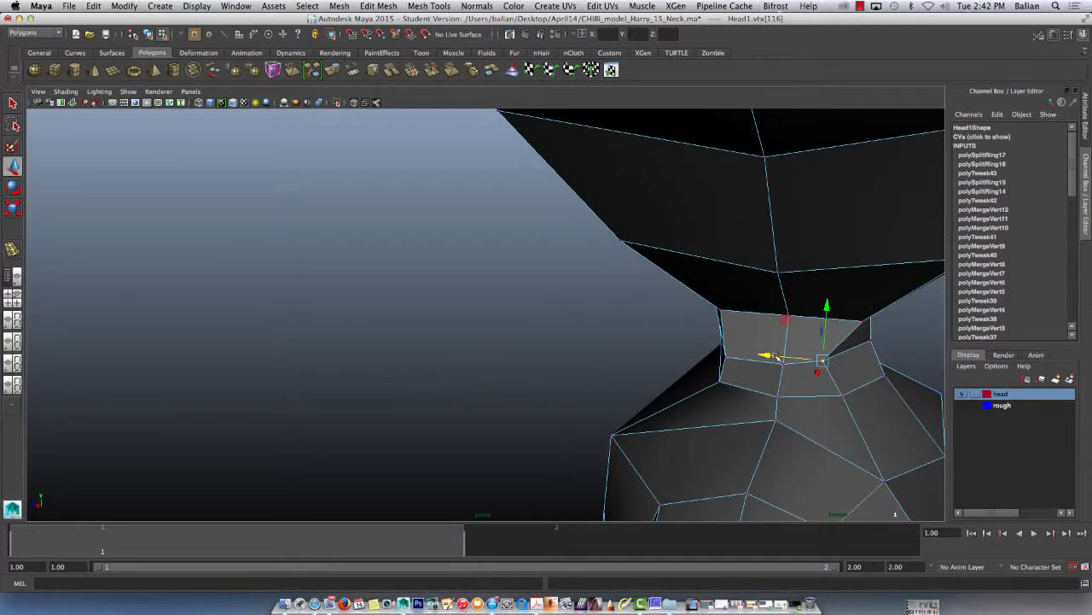
left_click_drag(775, 356, 786, 357)
left_click(722, 359)
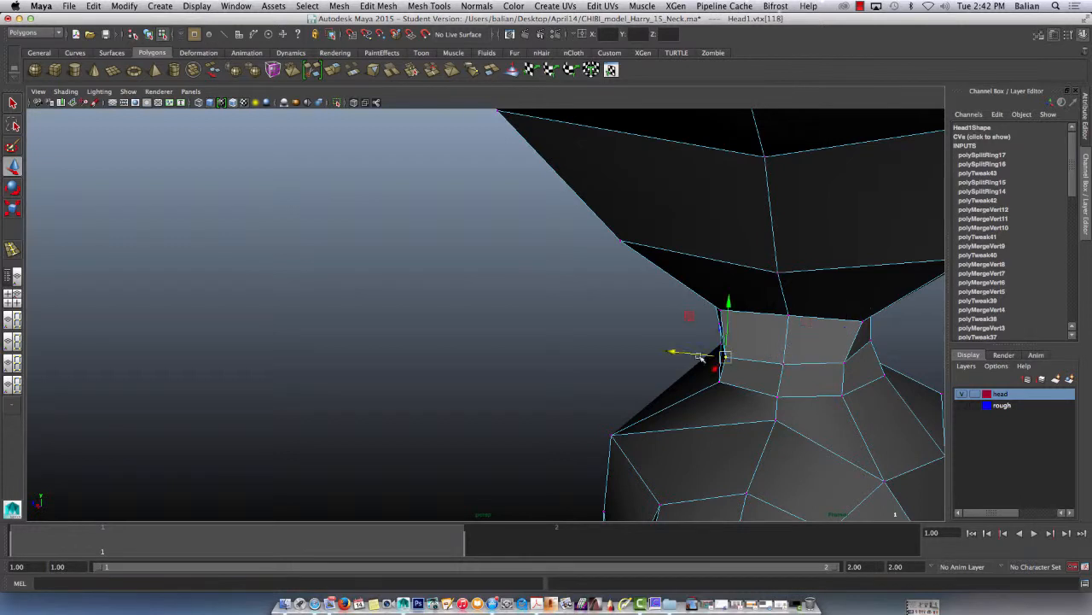
left_click_drag(690, 348, 641, 325, "alt")
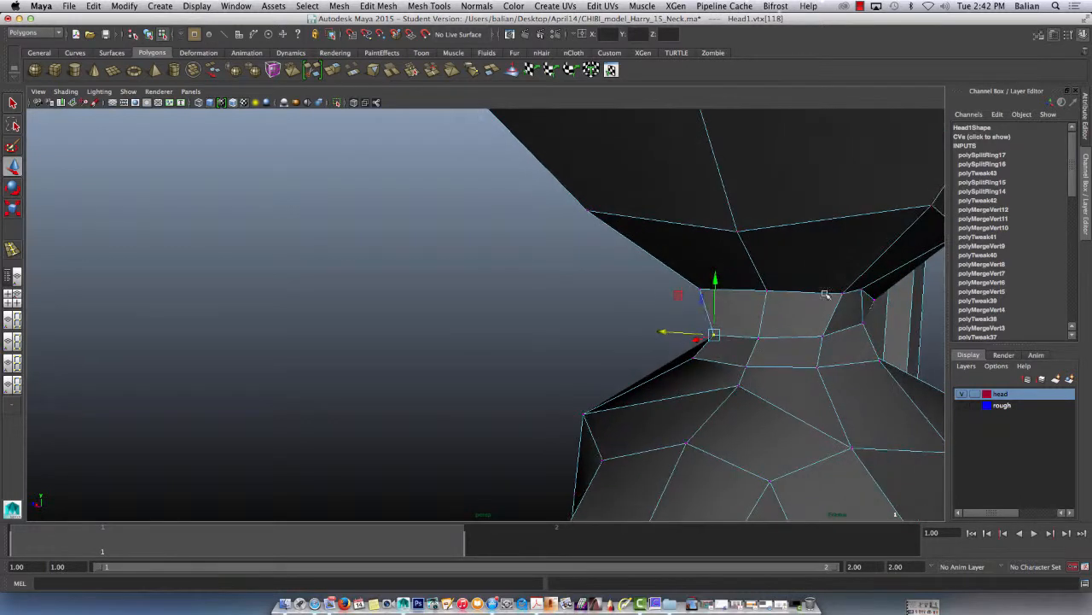
Step: Move the upper neck ring's rear corner vertex forward and its front vertices back to tighten the ring
left_click(841, 293)
left_click(793, 291)
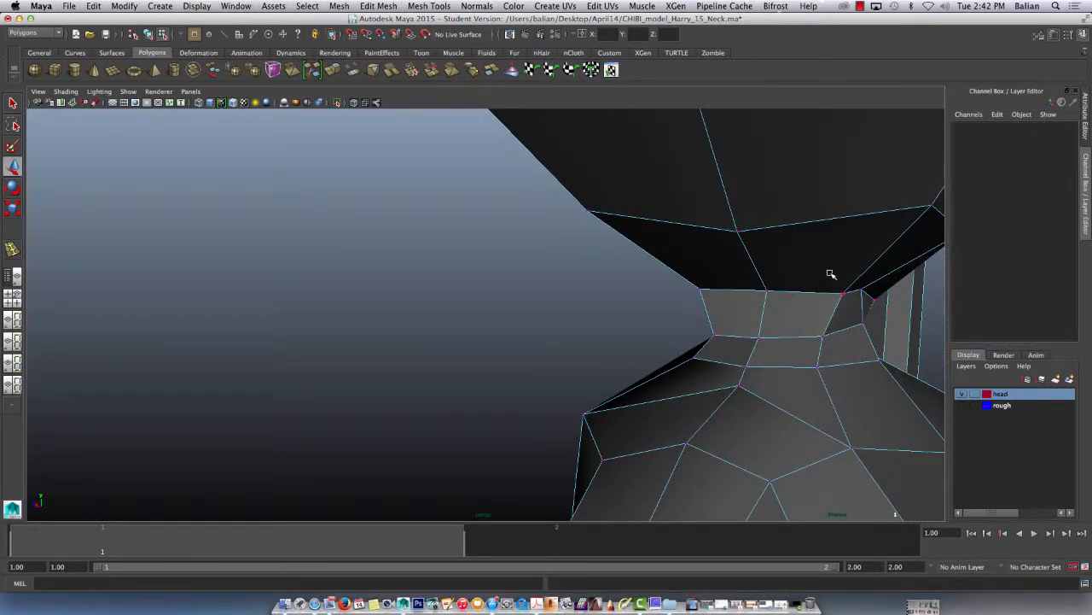
left_click(841, 293)
left_click(795, 293)
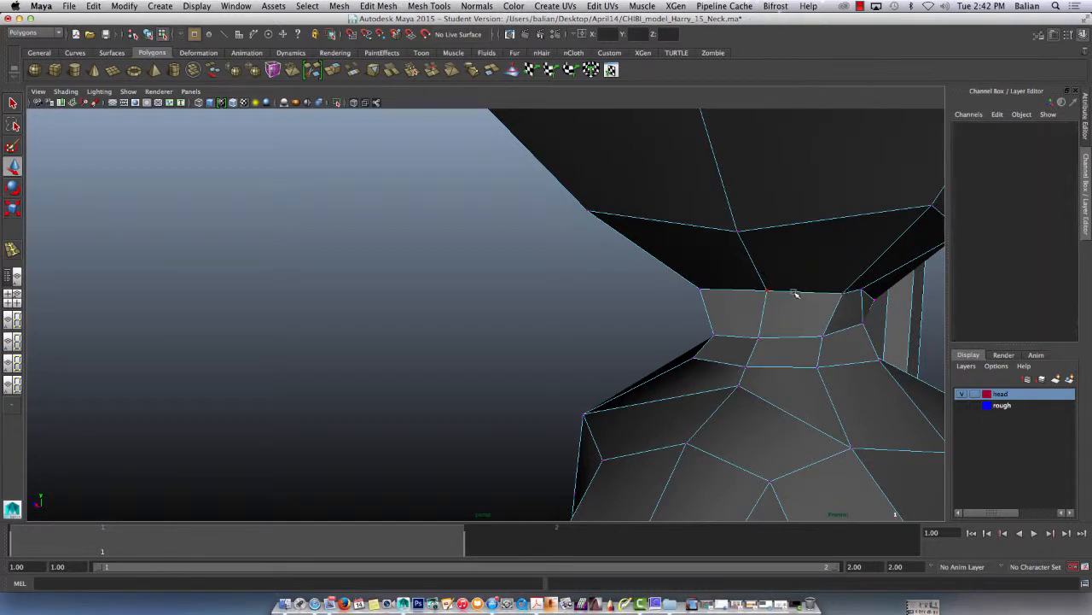
left_click(840, 292)
left_click(788, 292)
left_click_drag(841, 293, 839, 292)
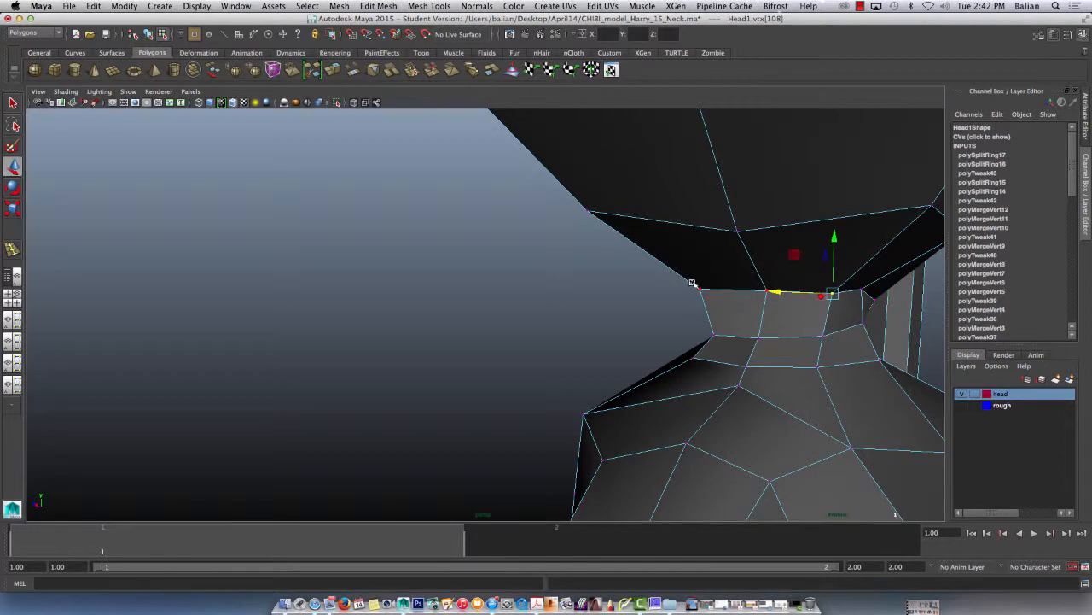
left_click_drag(692, 282, 703, 295)
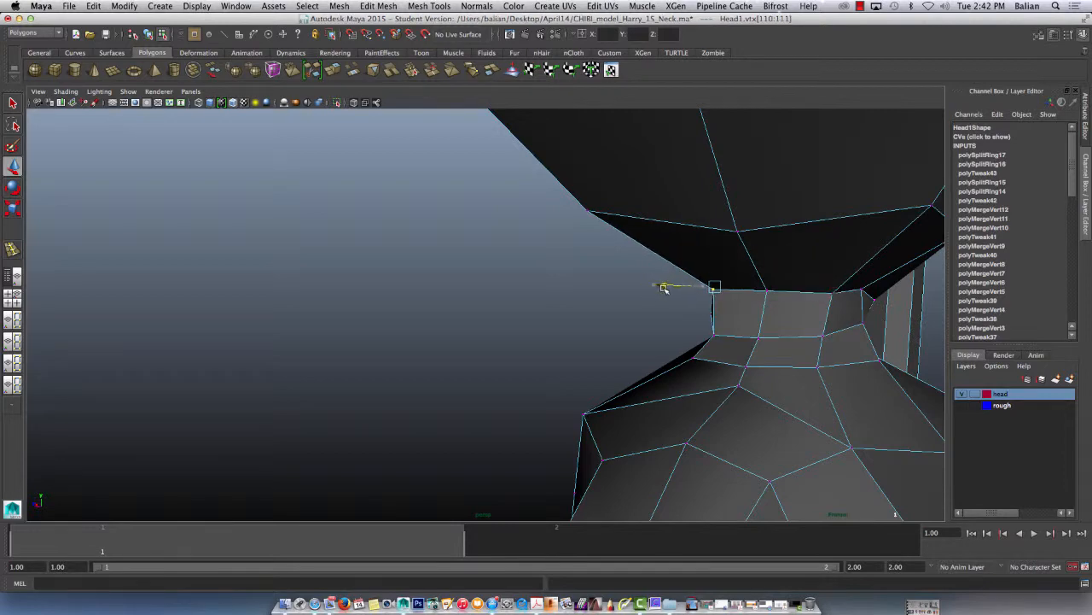
Step: Adjust the vertices at the front of the neck base and at the shoulder along the depth axis
left_click_drag(534, 295, 509, 242, "alt")
left_click(500, 233)
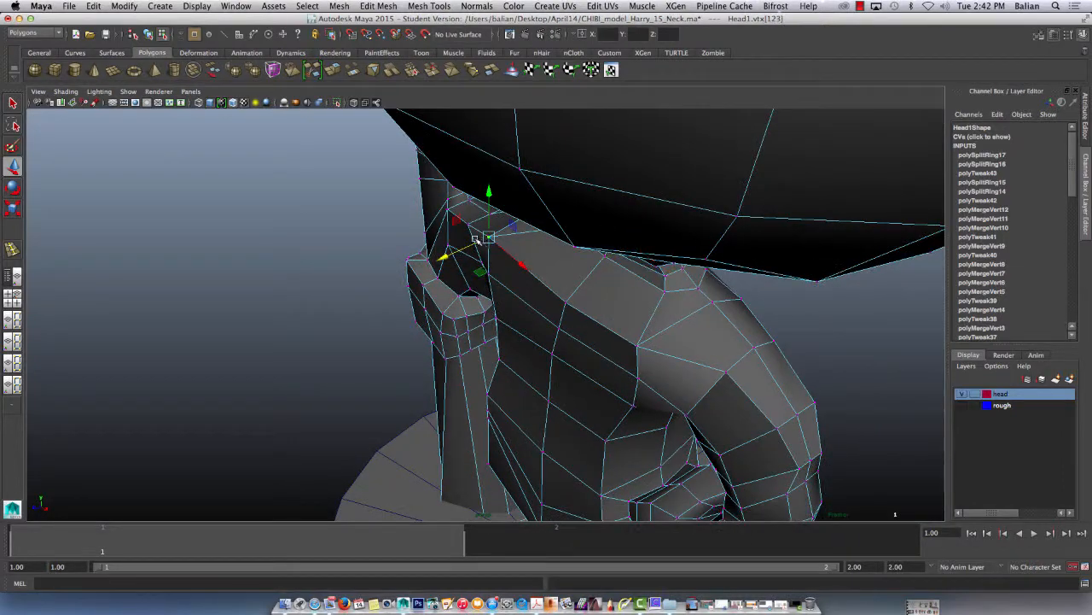
left_click(637, 347)
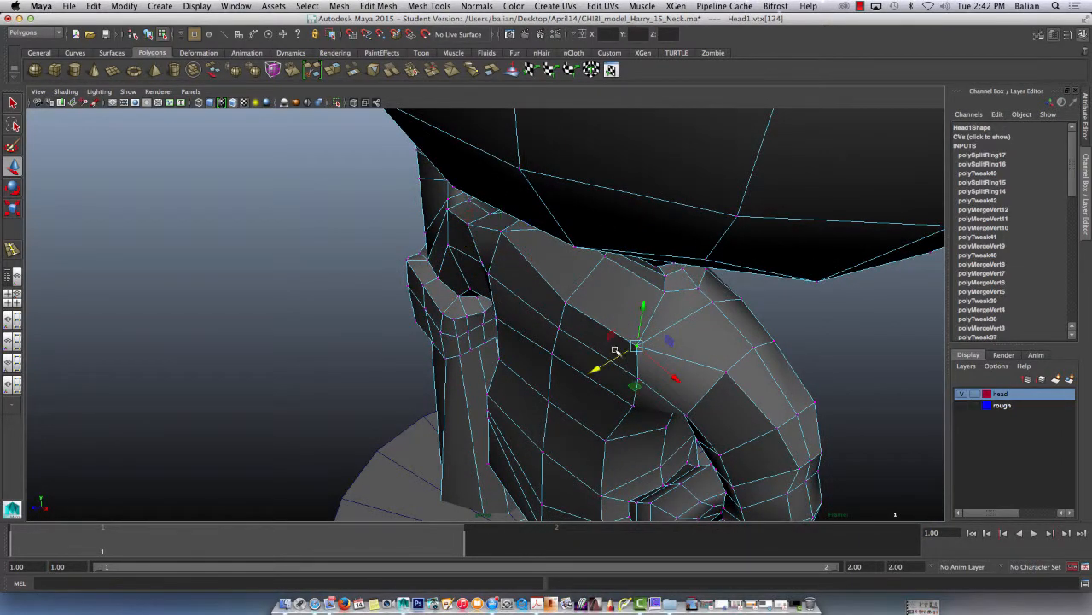
left_click_drag(595, 370, 562, 265)
right_click_drag(592, 378, 375, 224, "alt")
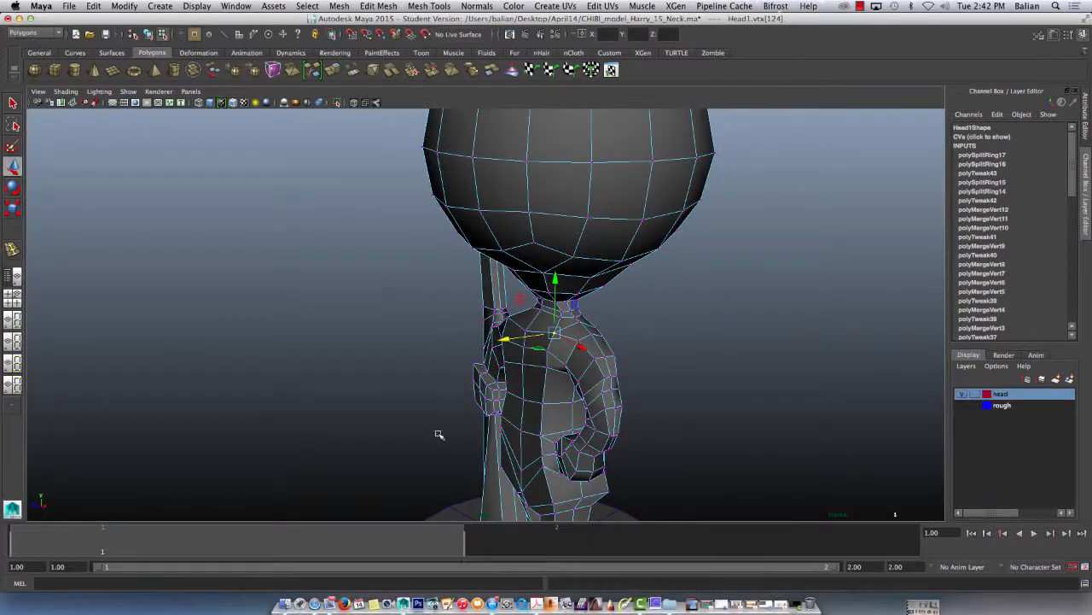
mouse_move(437, 434)
left_mouse_down("alt")
mouse_move(456, 454)
mouse_move(562, 360)
left_mouse_up("alt")
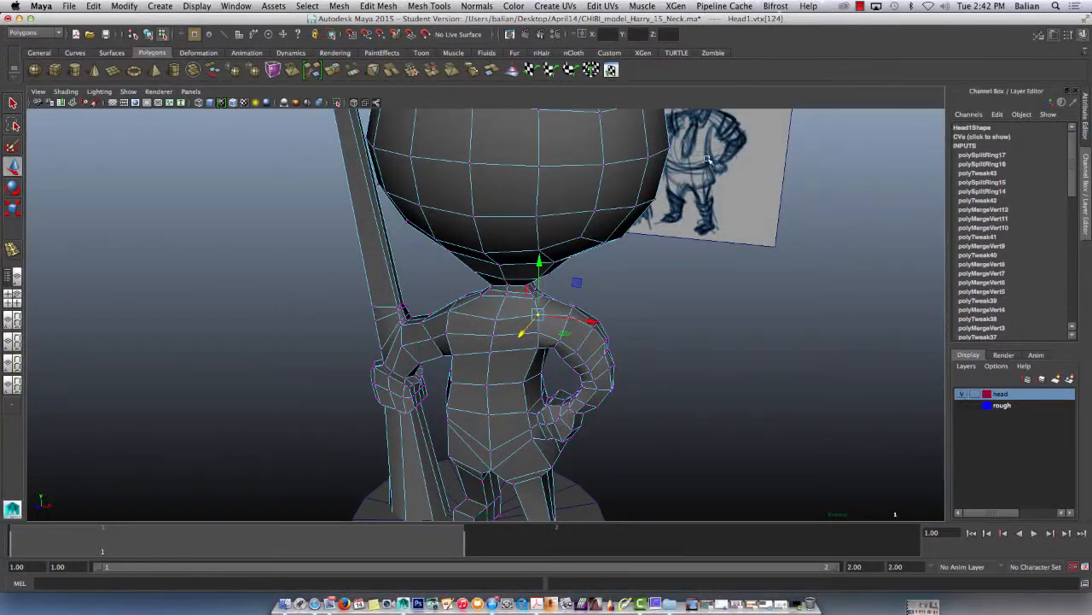
right_click_drag(706, 246, 265, 303, "alt")
left_click_drag(359, 346, 480, 266, "alt")
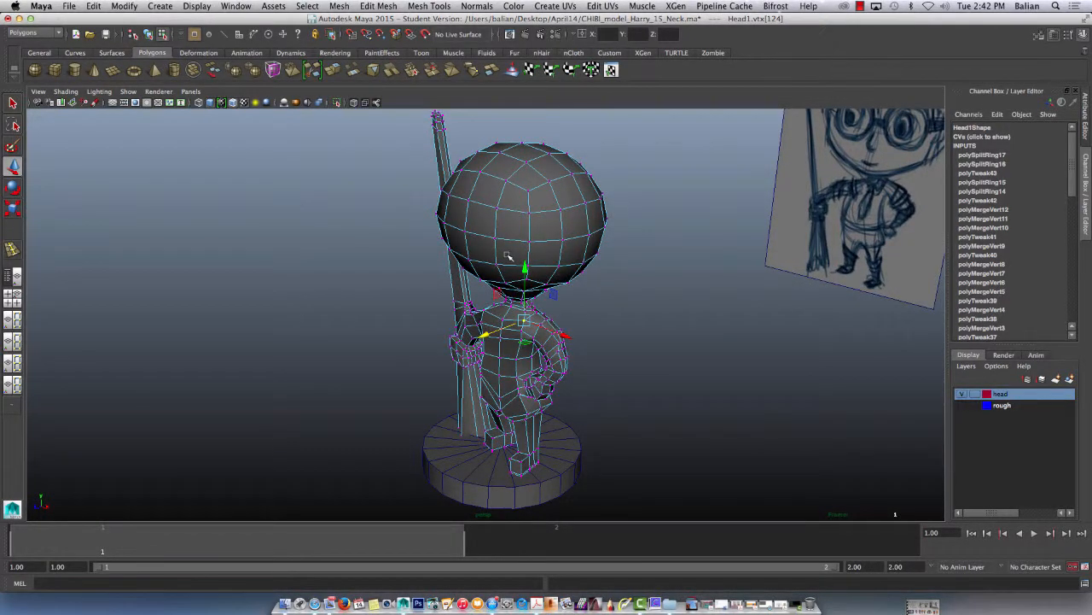
left_click(859, 6)
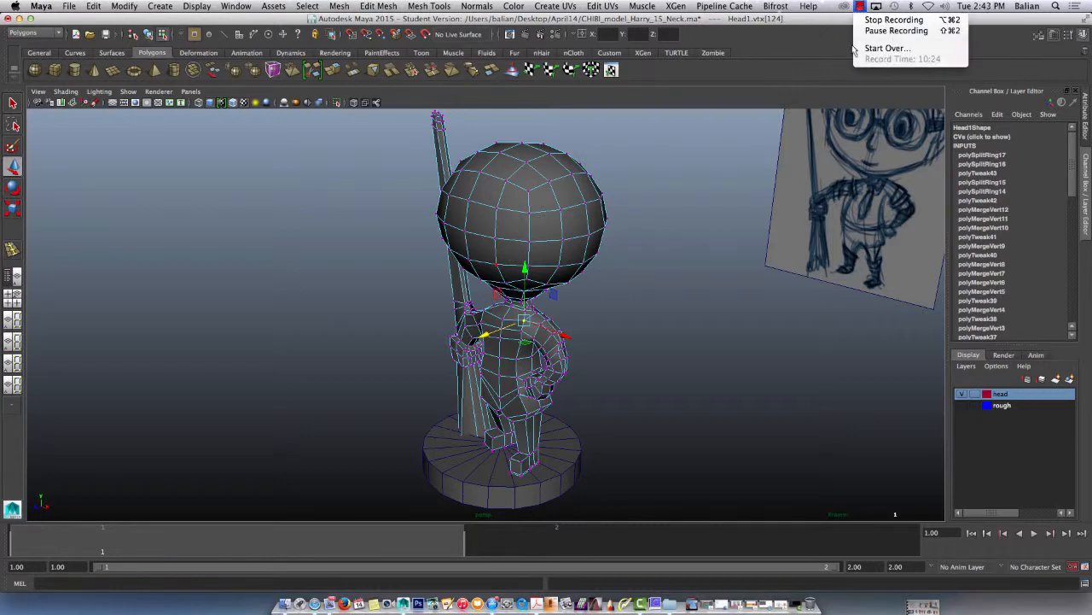